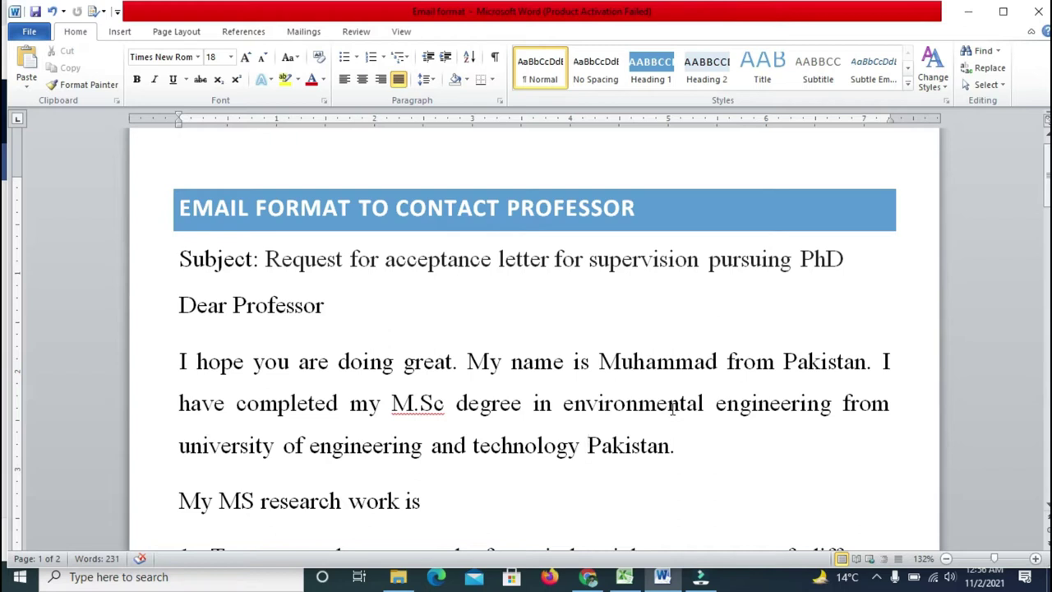
- Switch from the Word professor-email draft to the web browser
click(587, 579)
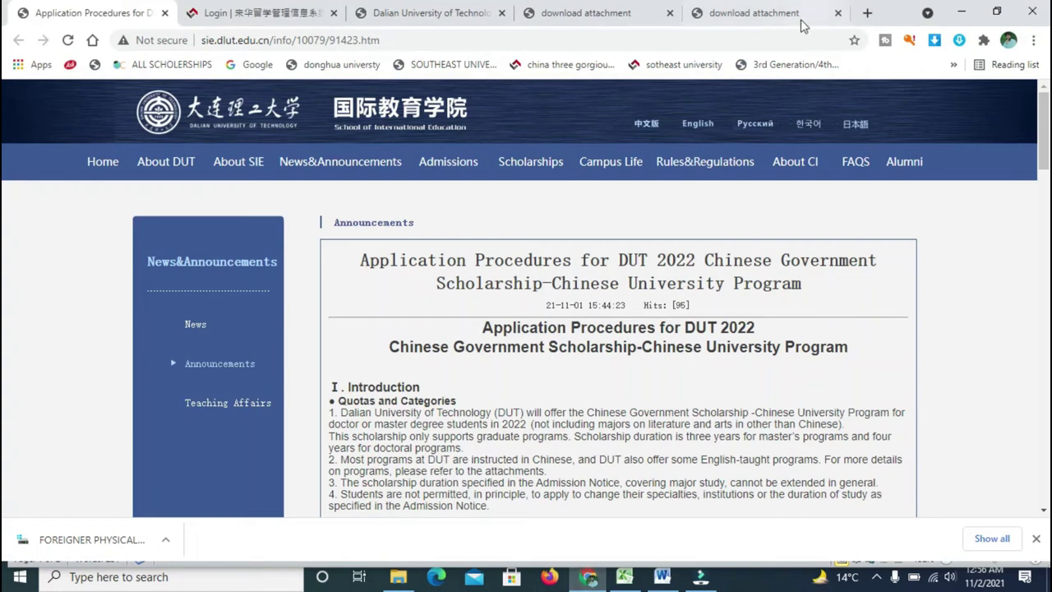
- Open a new Chrome tab on the Google homepage, then minimize Chrome and bring up the supervisor workbook
click(867, 13)
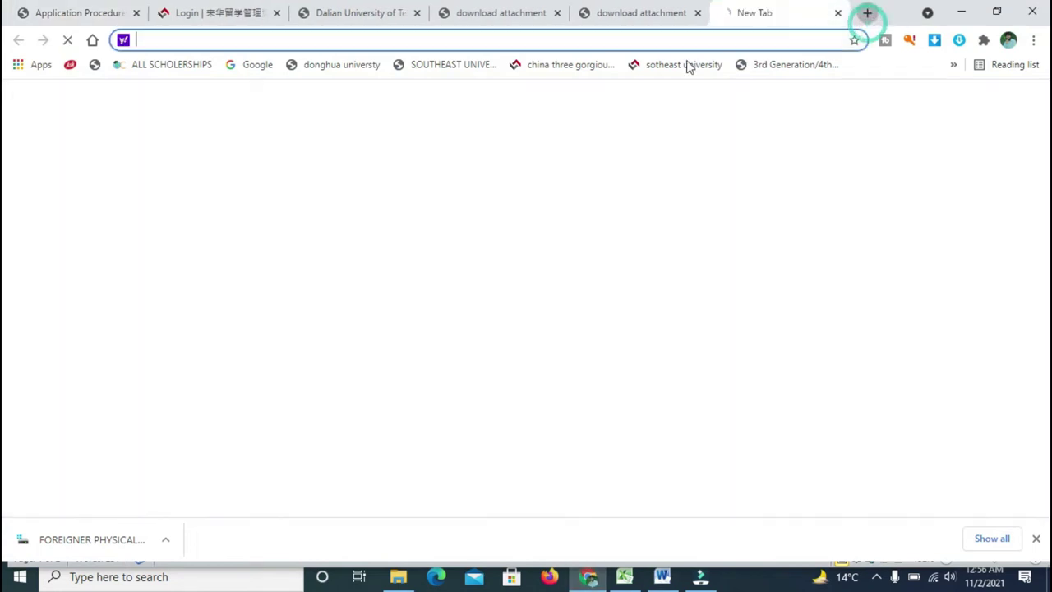
click(260, 69)
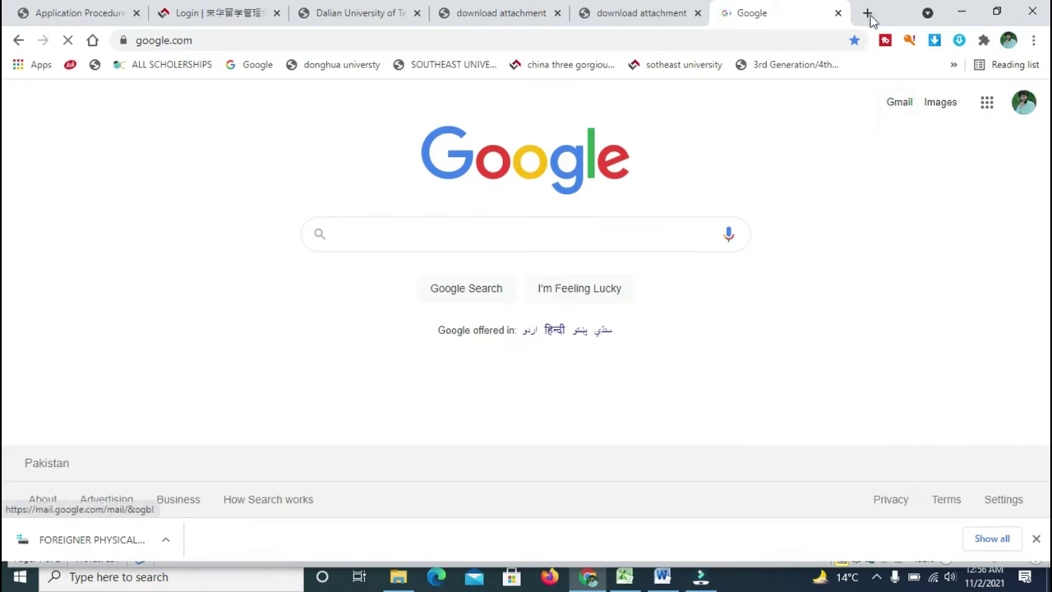
click(958, 12)
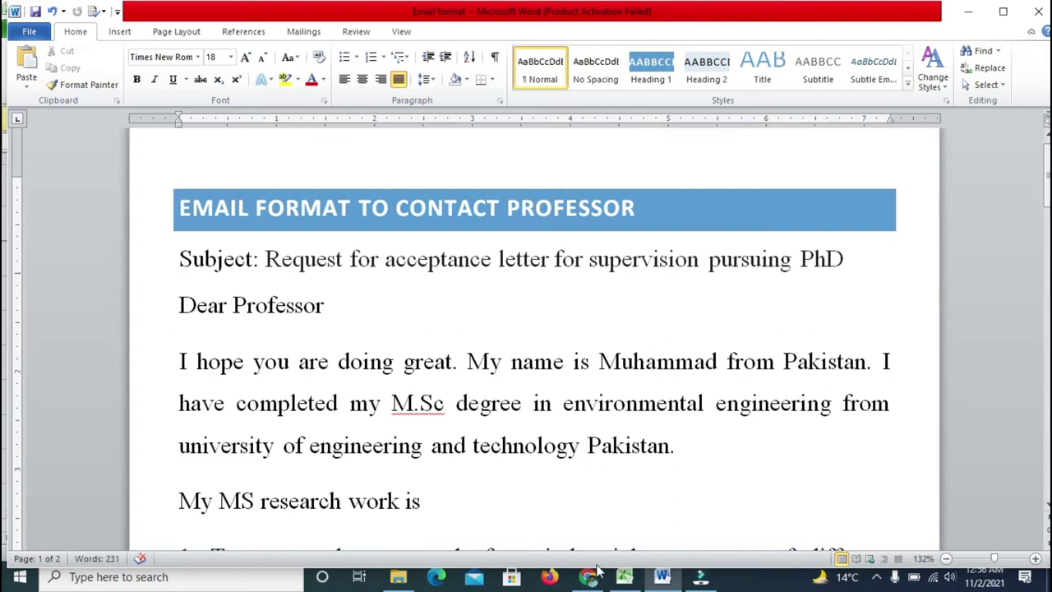
click(625, 576)
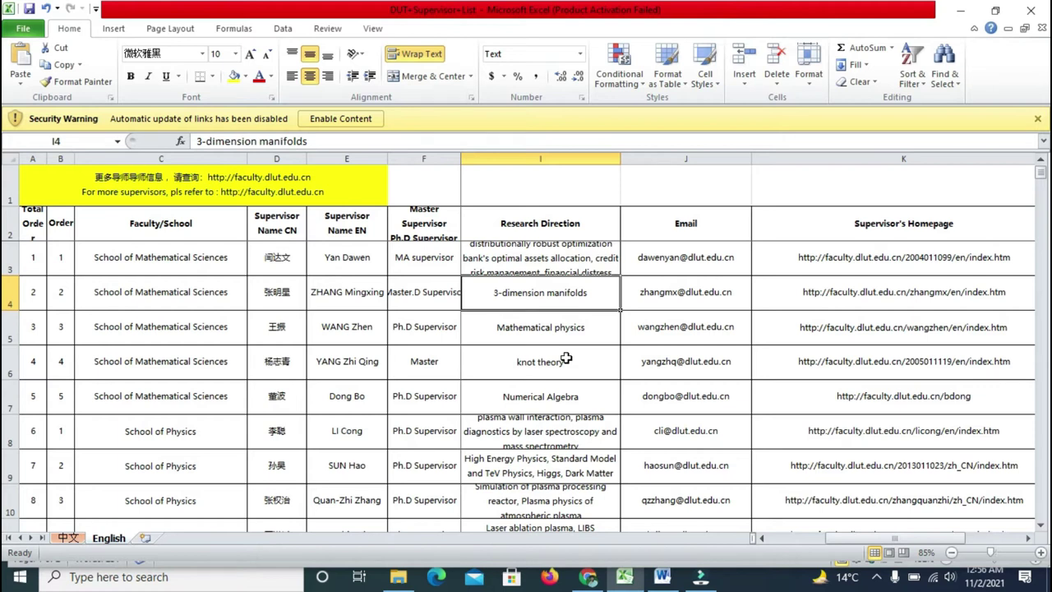
- Copy the first supervisor's email from J3 and compare supervision levels in rows 3–7
click(682, 260)
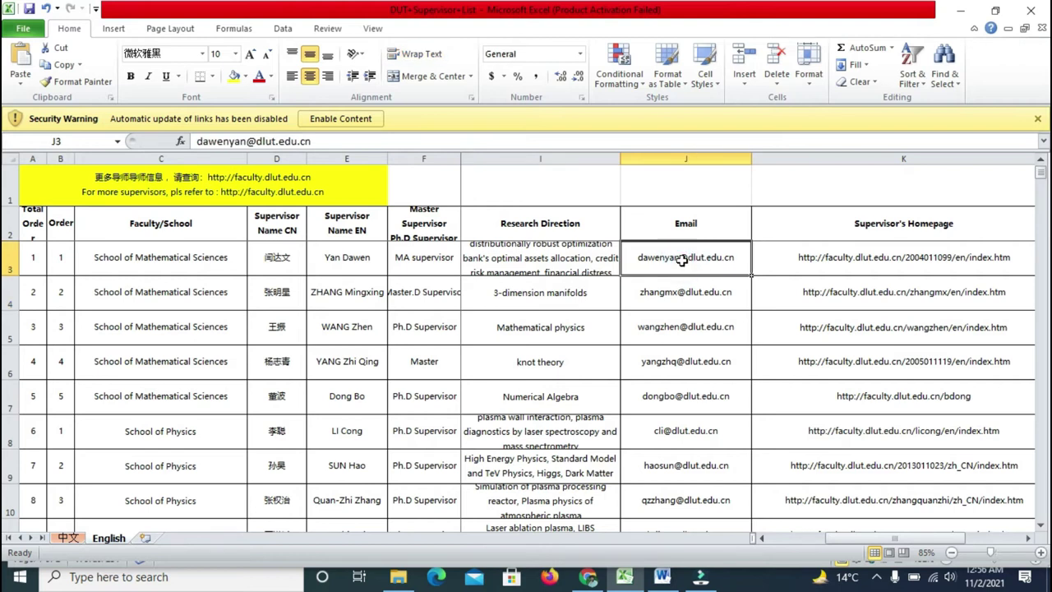
key(ctrl+c)
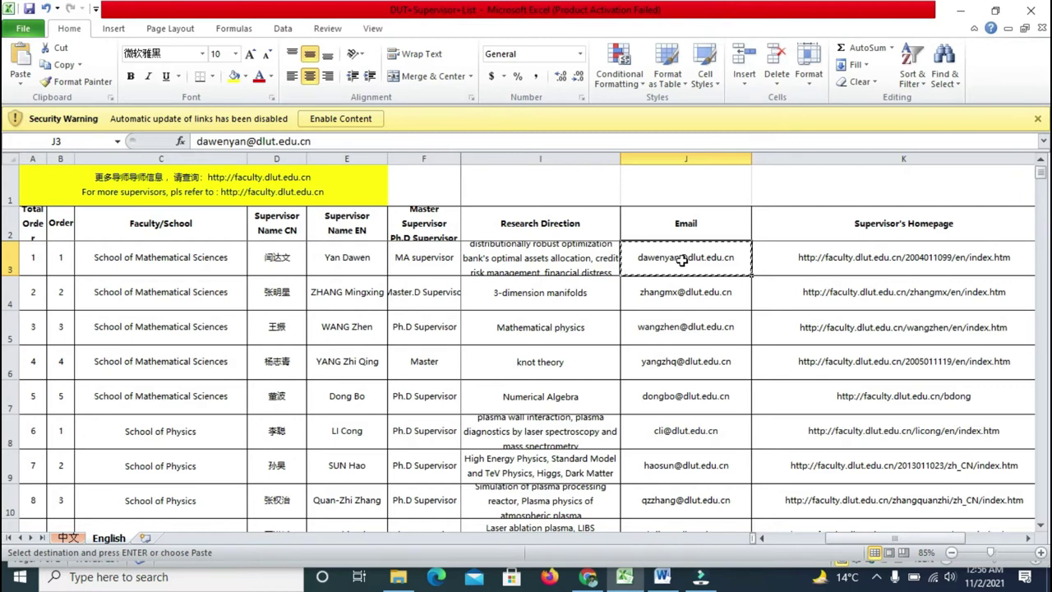
click(508, 263)
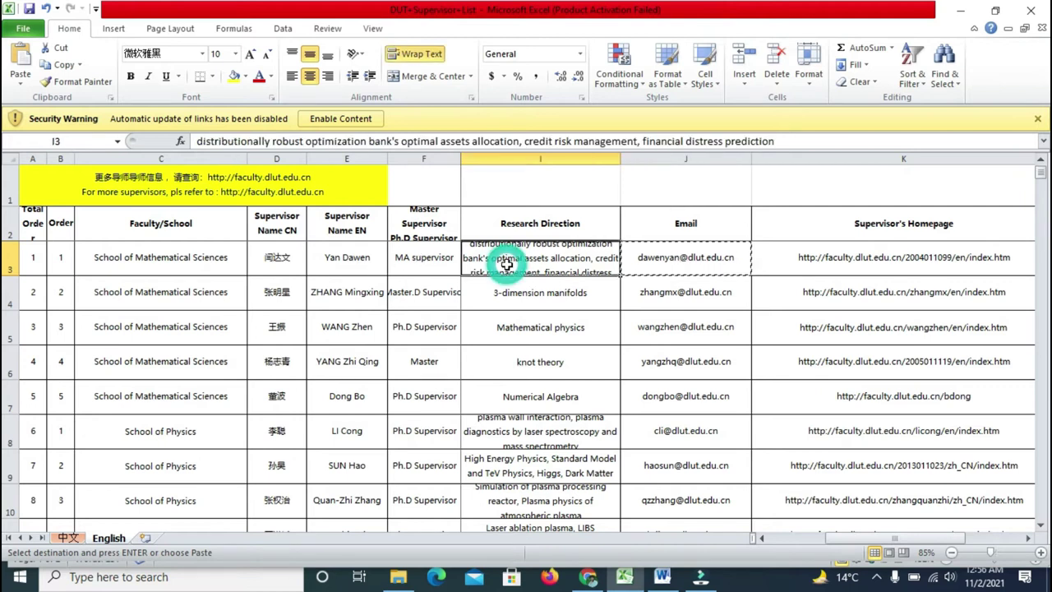
click(431, 263)
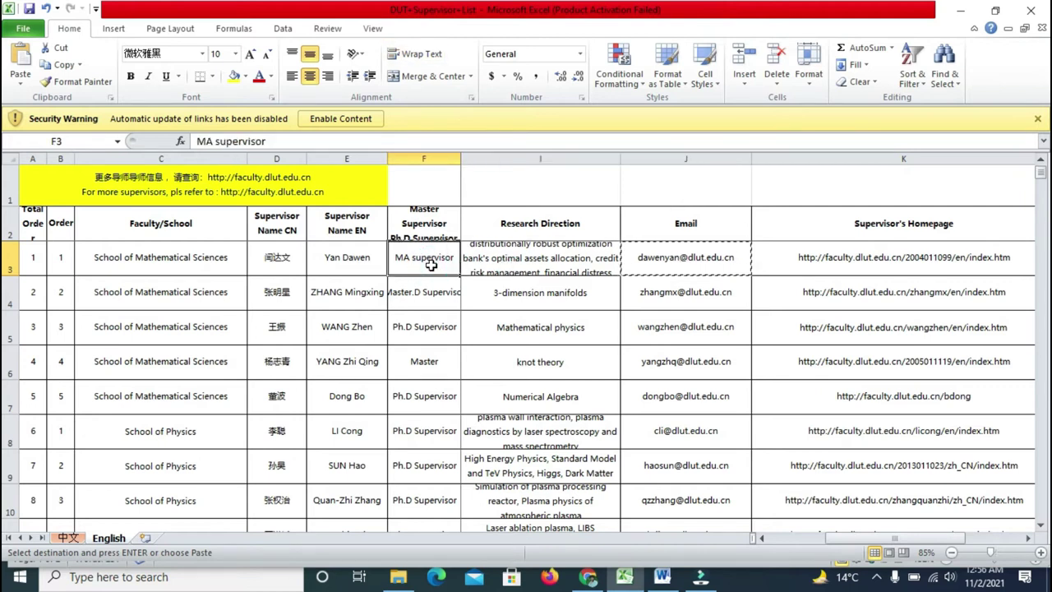
click(415, 327)
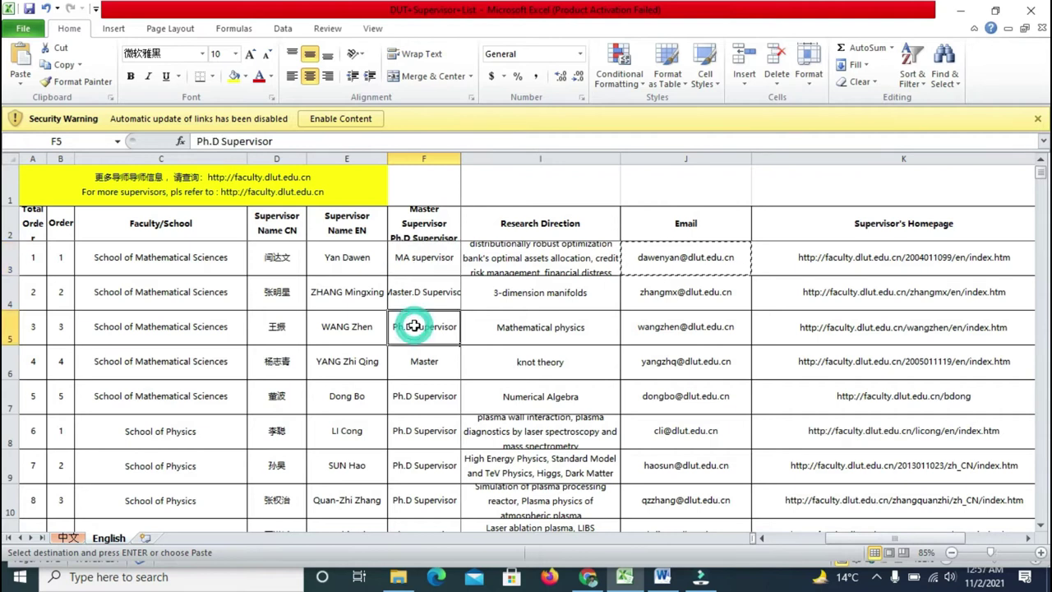
click(422, 286)
click(417, 357)
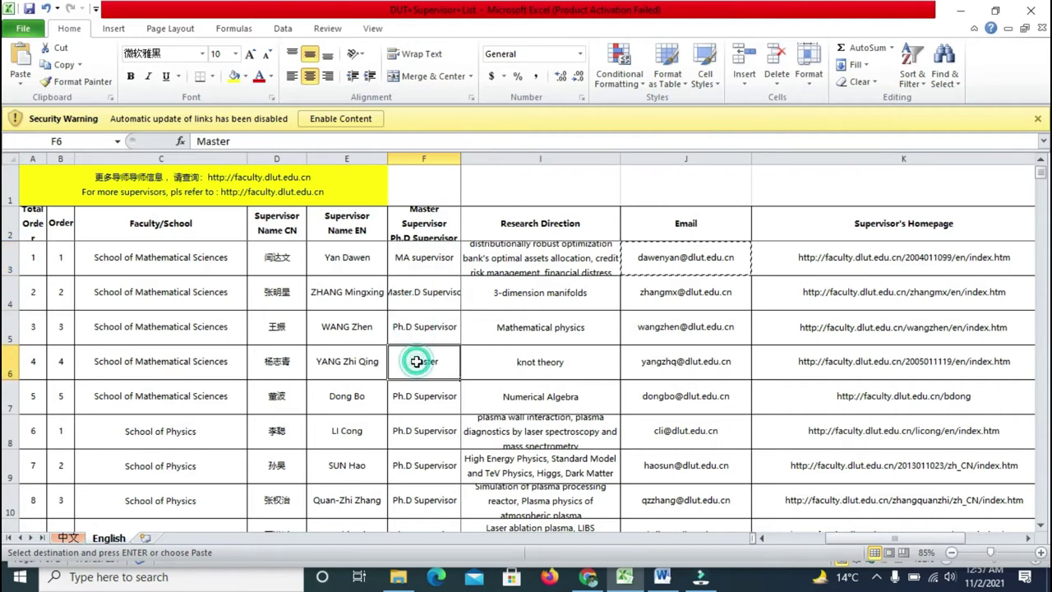
click(413, 400)
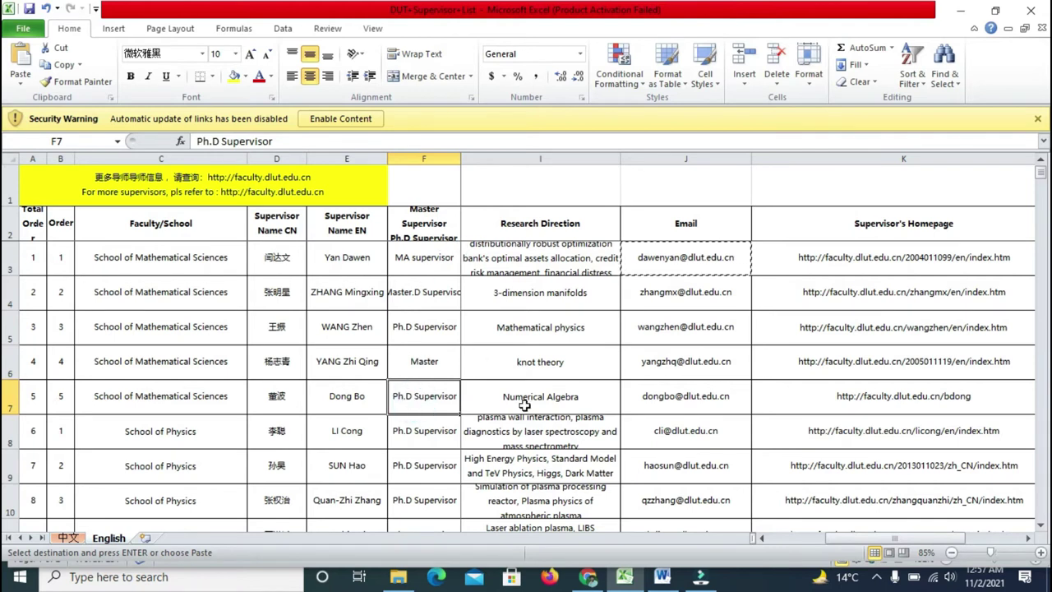
- Copy the row 6 knot theory supervisor's email address and bring up the Gmail inbox
click(423, 370)
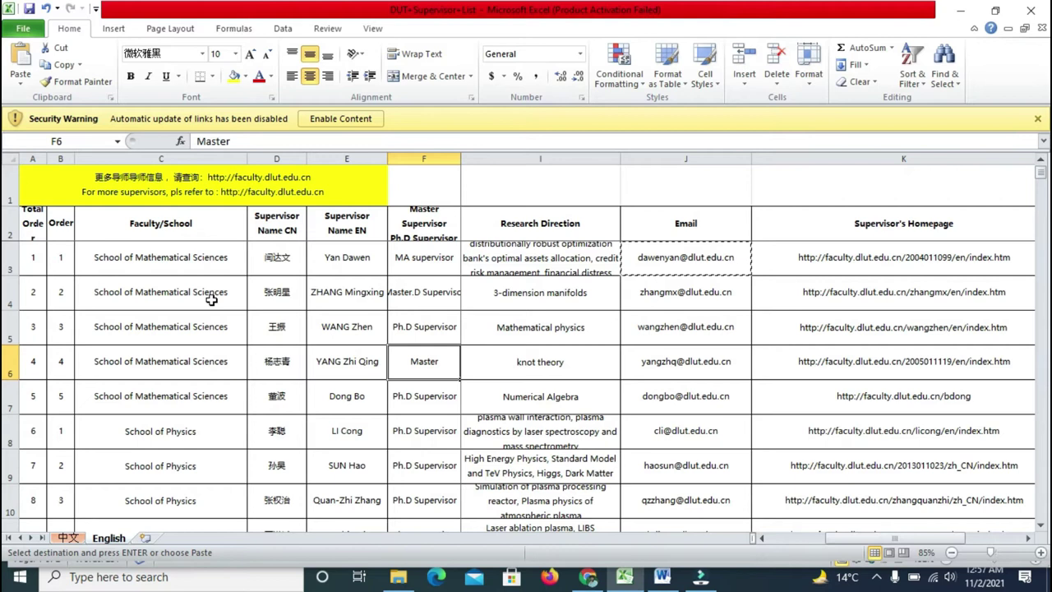
click(200, 358)
click(351, 368)
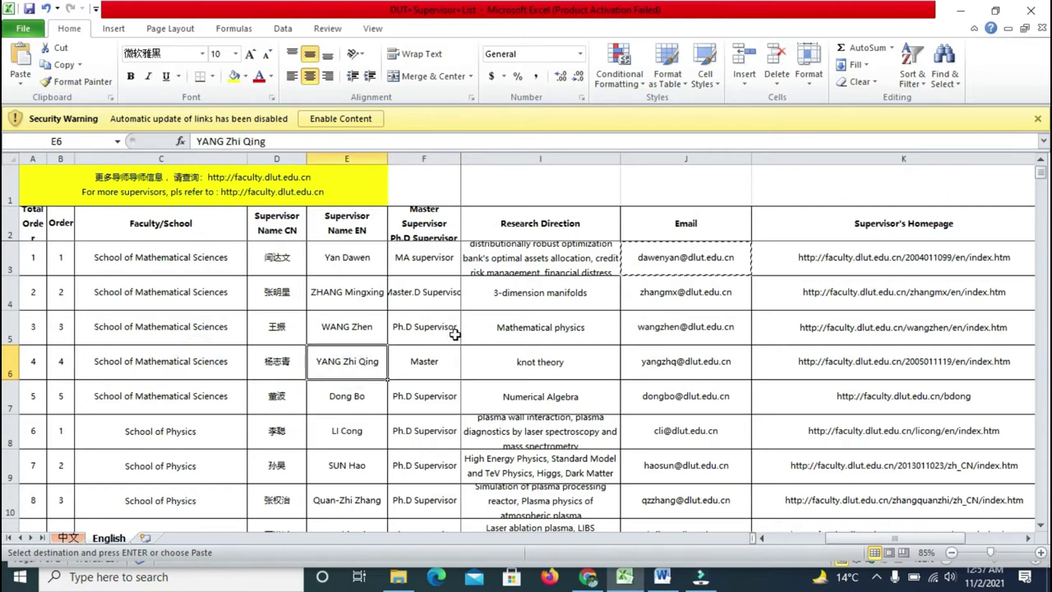
click(574, 371)
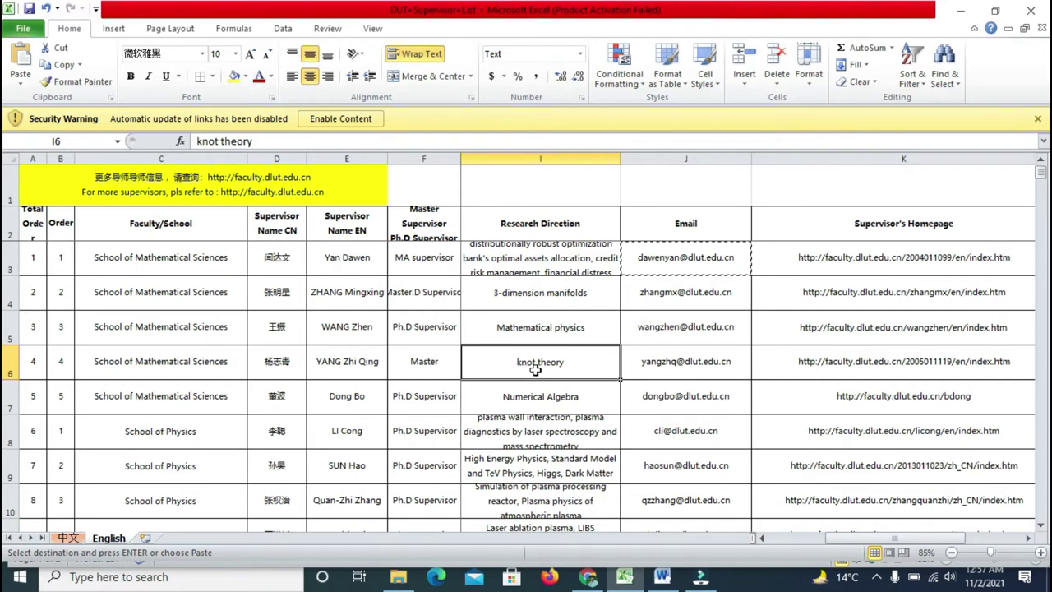
click(684, 351)
key(ctrl+c)
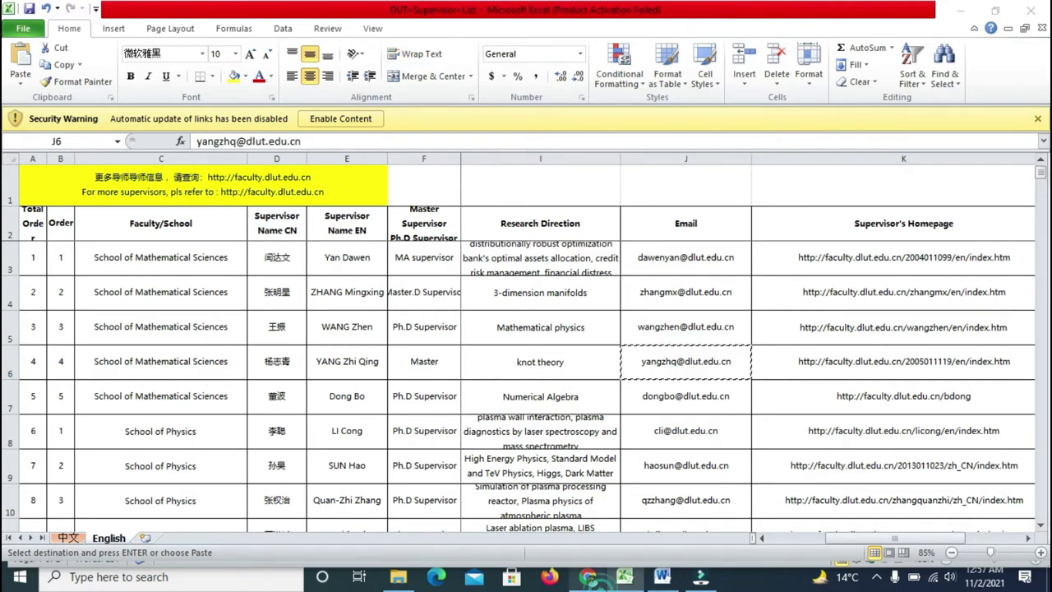
click(589, 576)
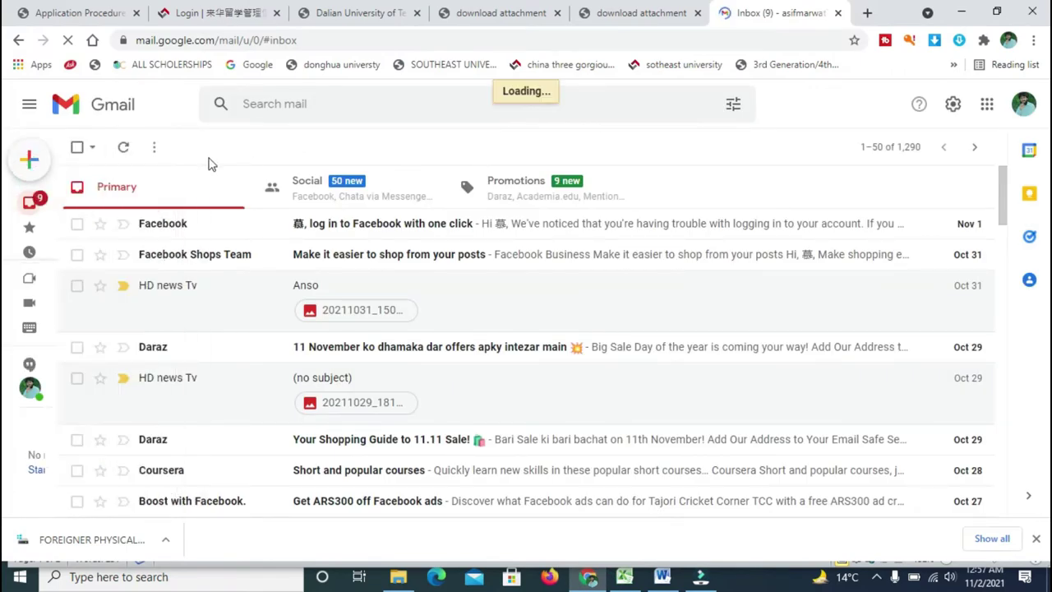
- Start a new Gmail message addressed to the knot theory supervisor, then return to the Word template
click(35, 160)
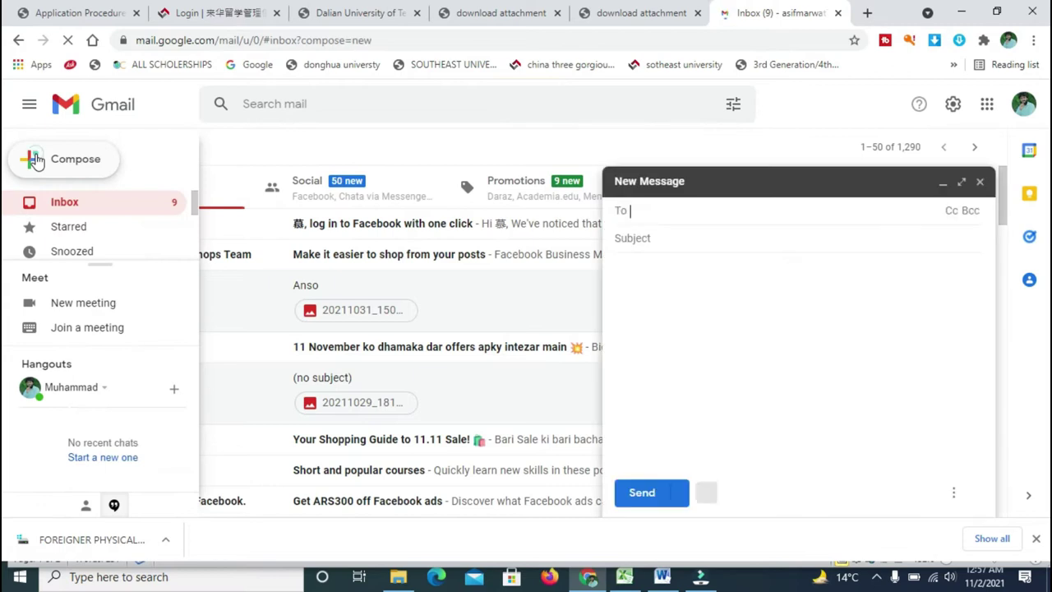
click(35, 160)
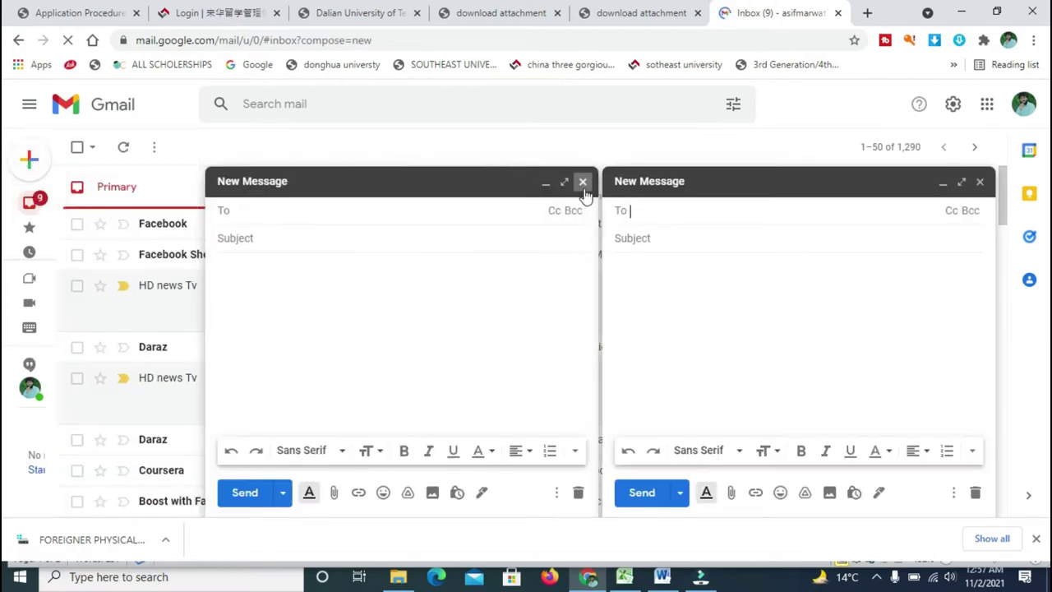
click(671, 210)
key(ctrl+v)
click(649, 238)
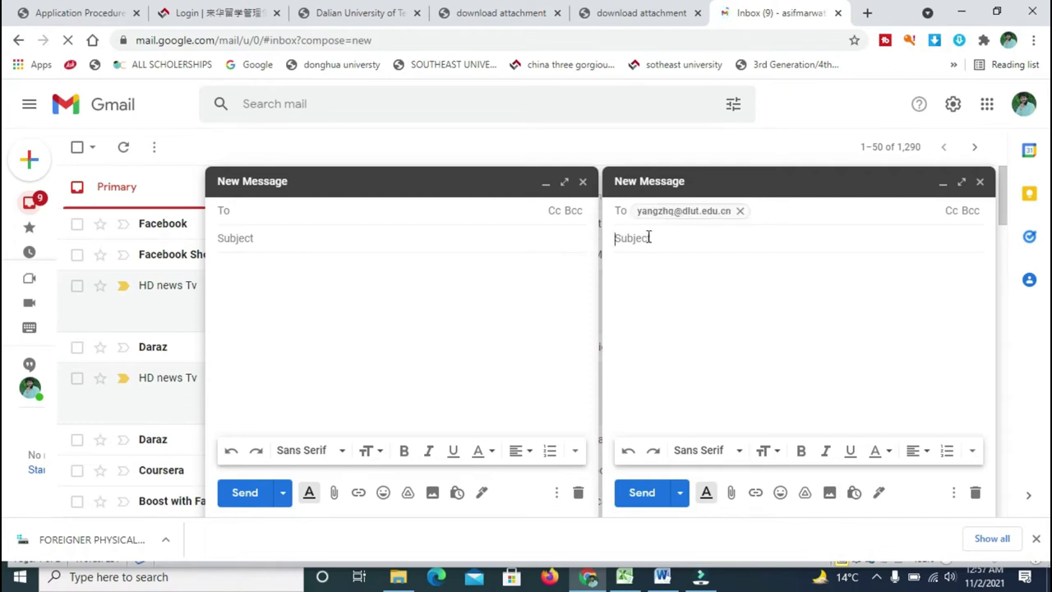
click(663, 577)
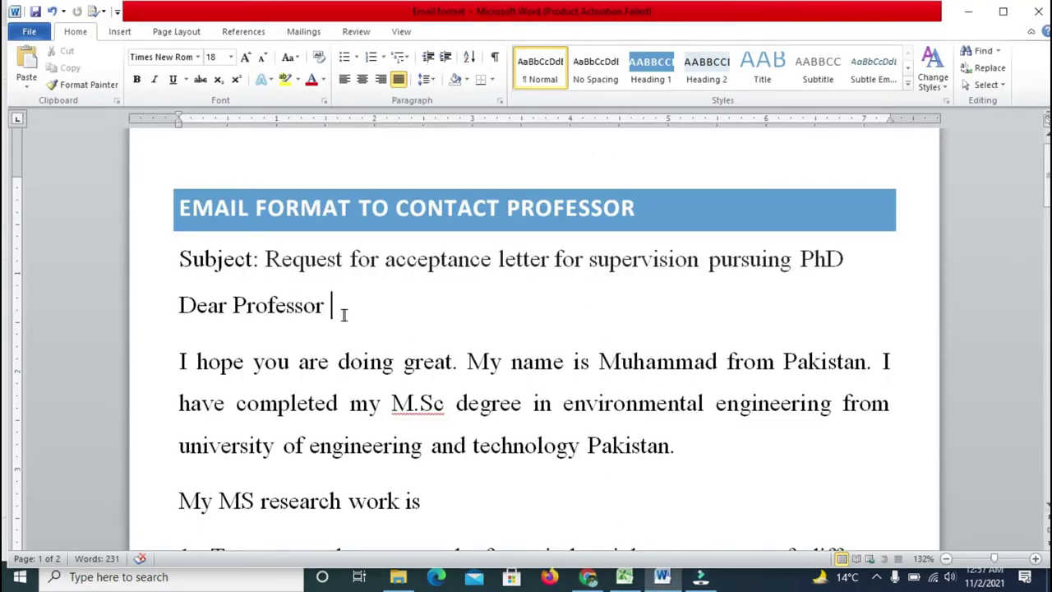
drag(343, 308, 262, 275)
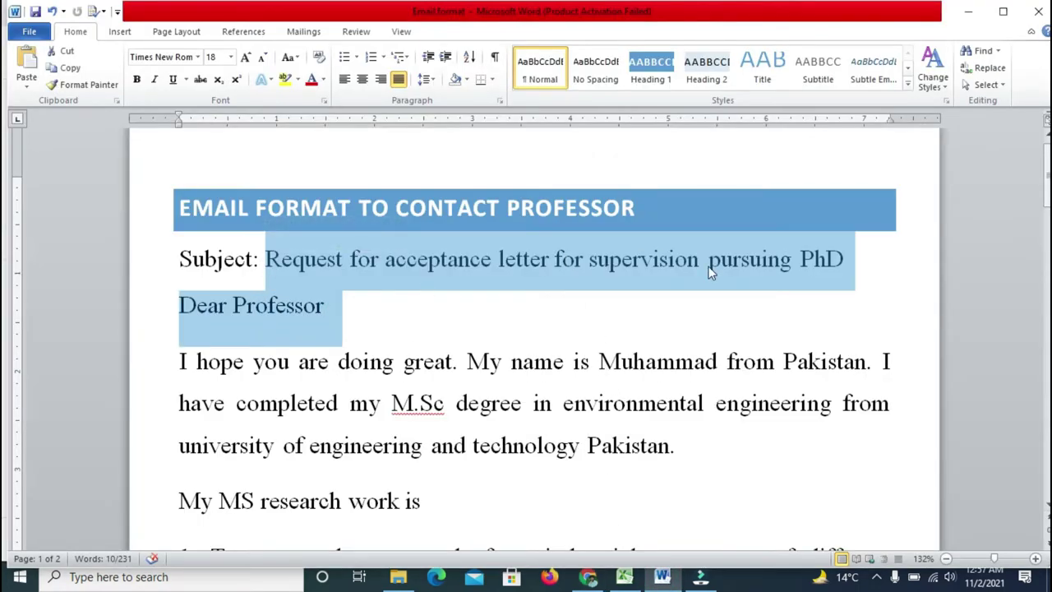
- Change PhD to Master in the Word subject line and paste that subject into the Gmail draft
click(610, 266)
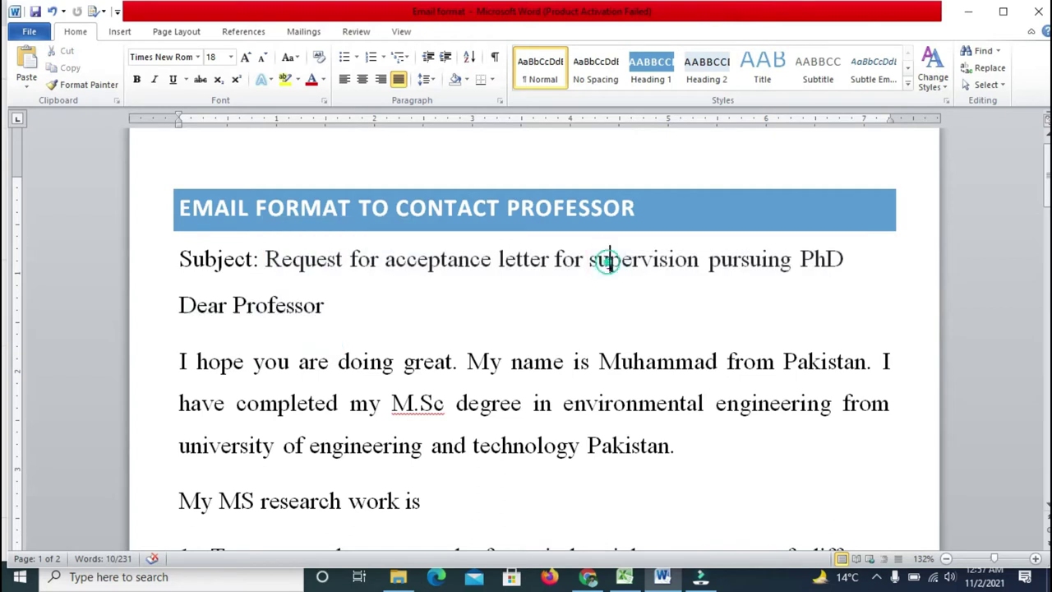
double_click(833, 264)
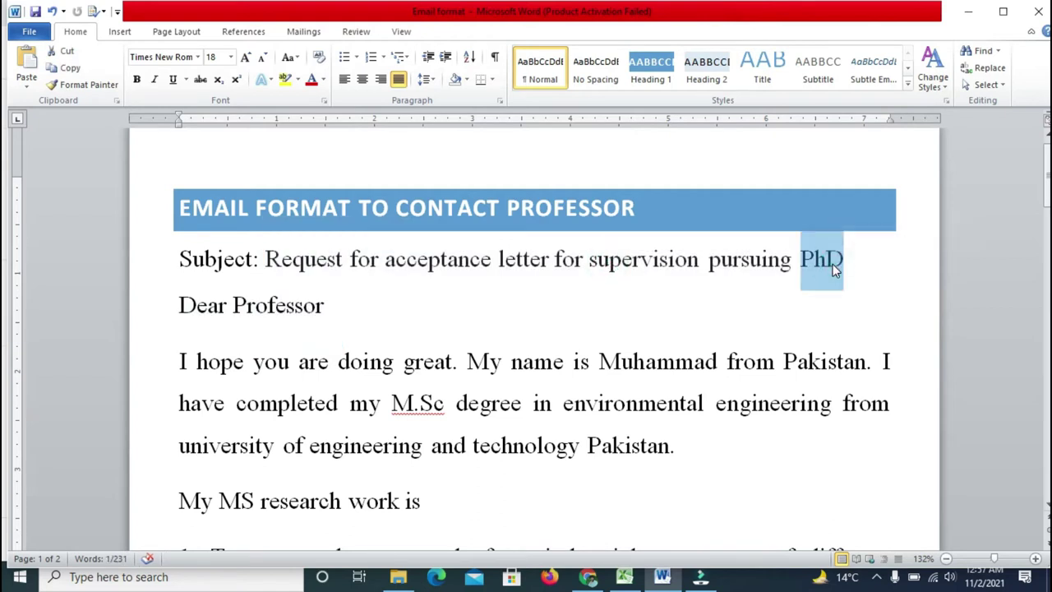
text(Master)
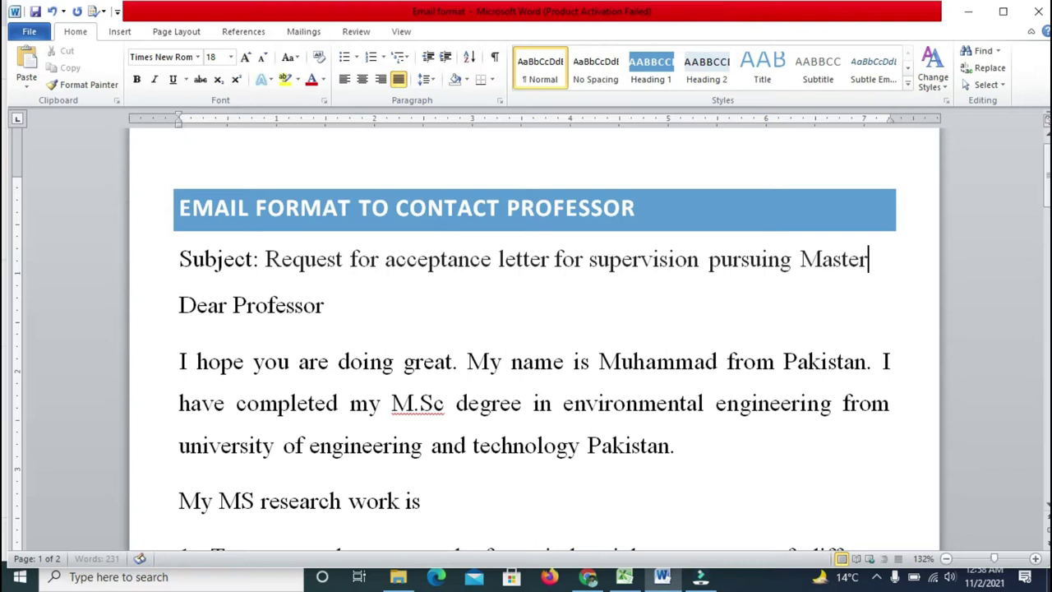
drag(885, 261, 278, 274)
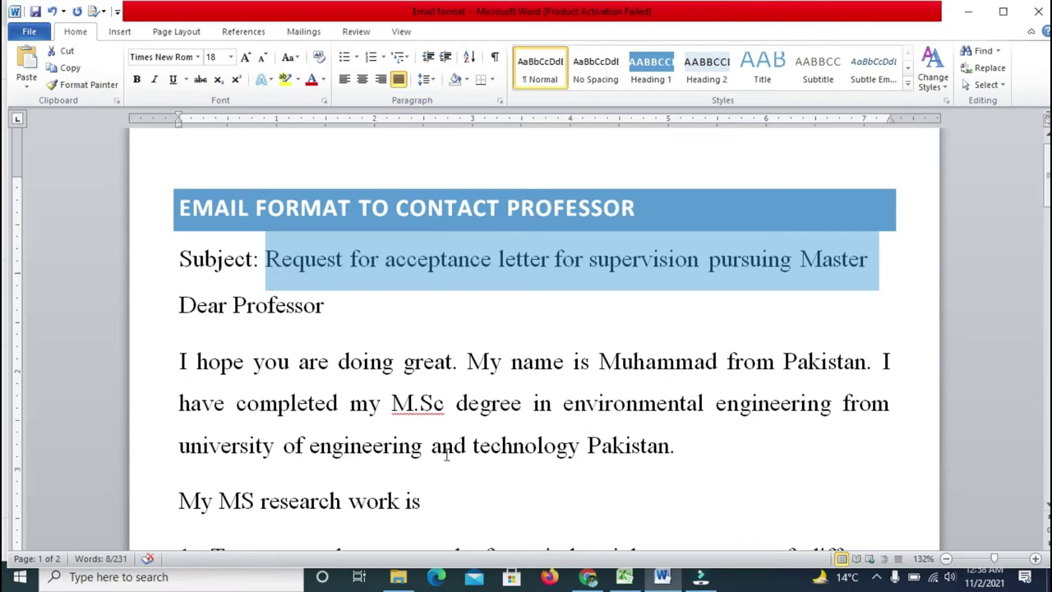
click(586, 577)
click(696, 238)
key(ctrl+v)
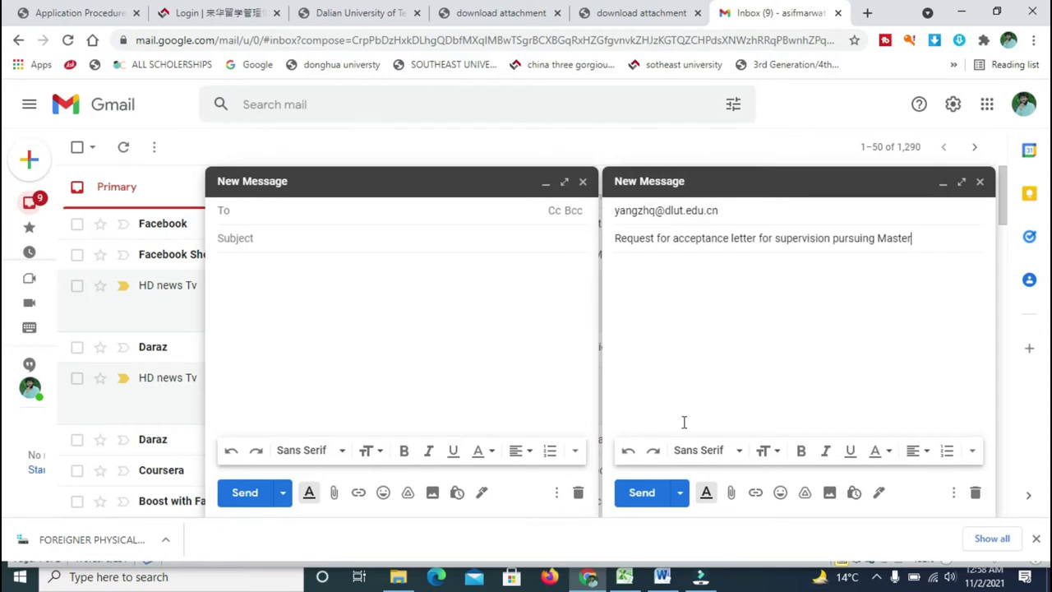
click(660, 577)
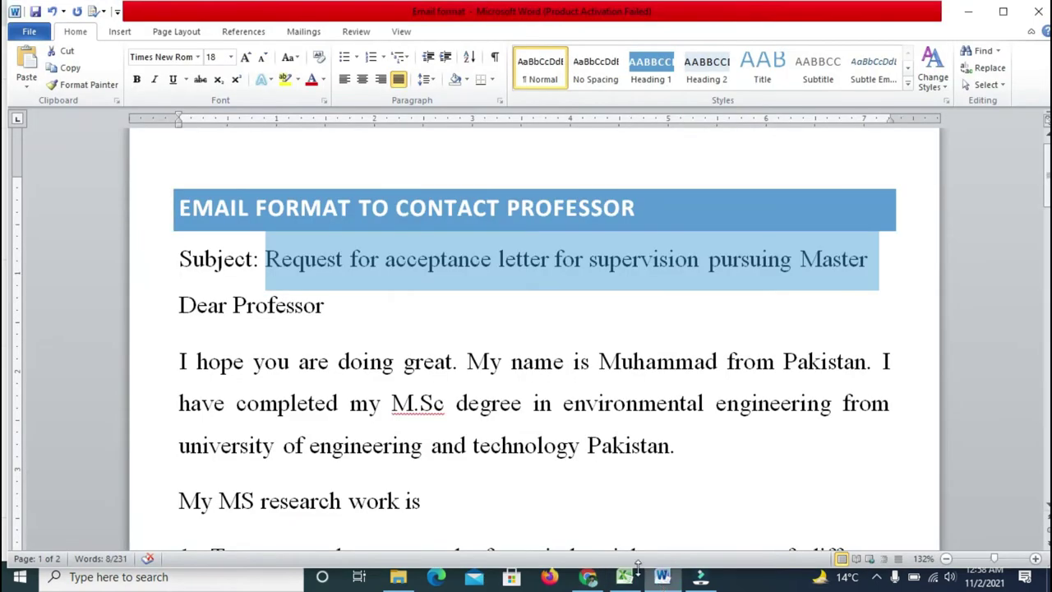
- Copy the row 6 supervisor's name from Excel cell E6 and return to the Word template
click(361, 316)
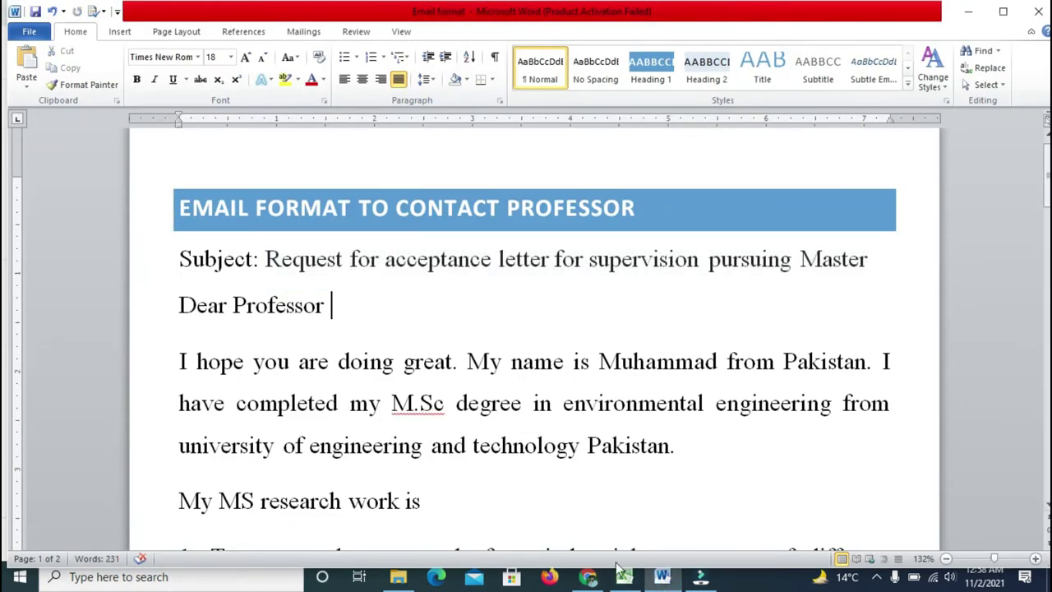
click(623, 575)
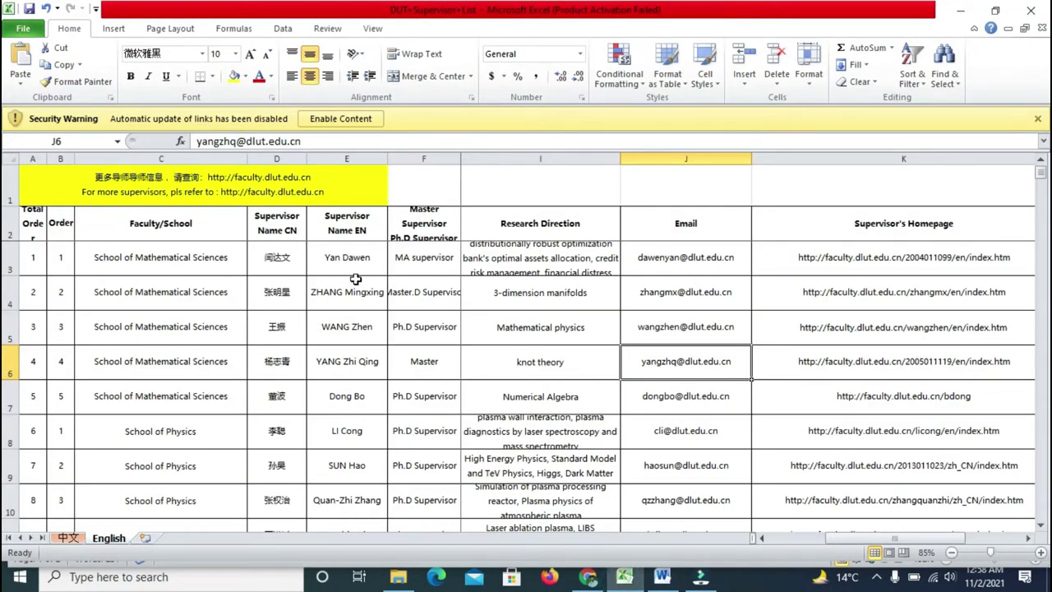
click(364, 361)
key(ctrl+c)
click(662, 576)
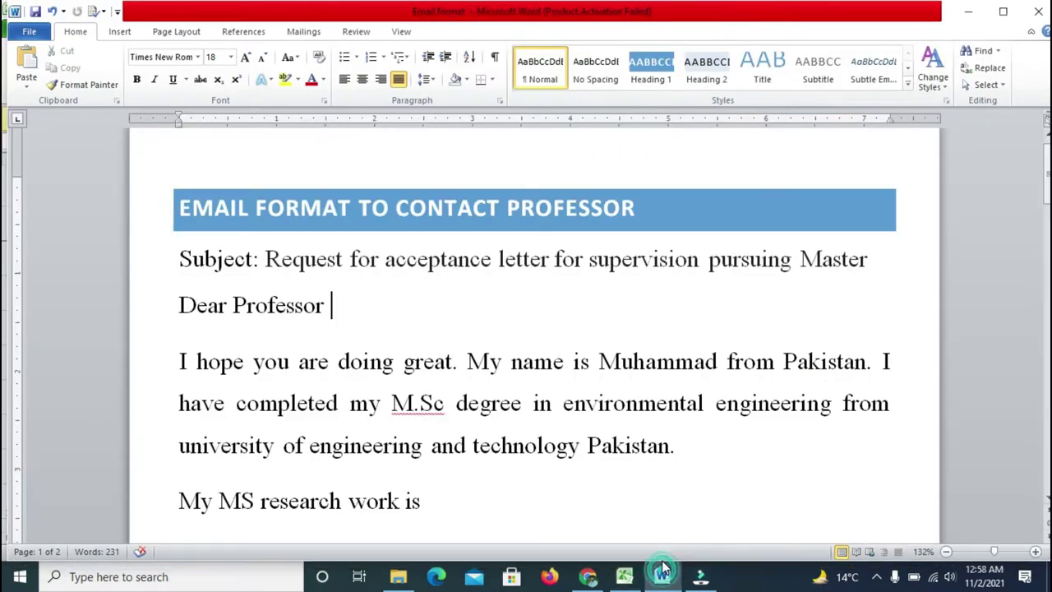
- Paste the supervisor's name after 'Dear Professor' in the greeting
click(371, 315)
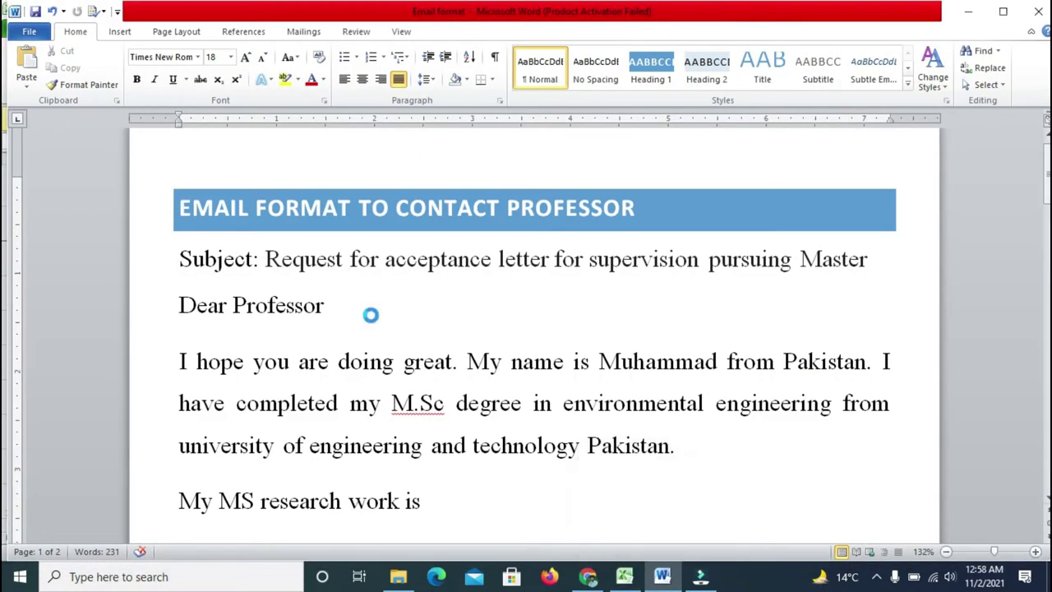
key(ctrl+v)
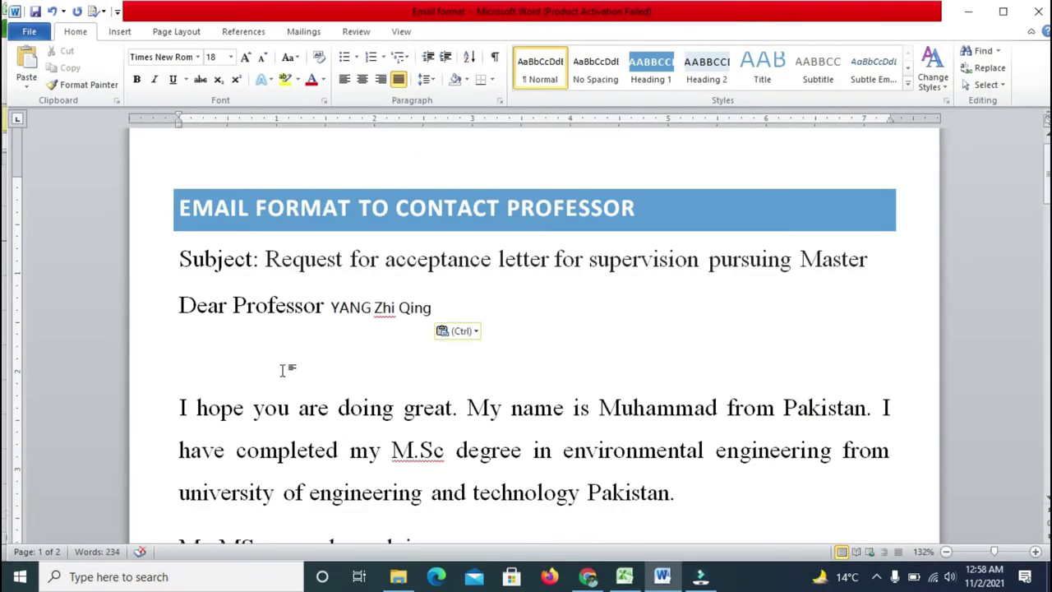
key(BackSpace)
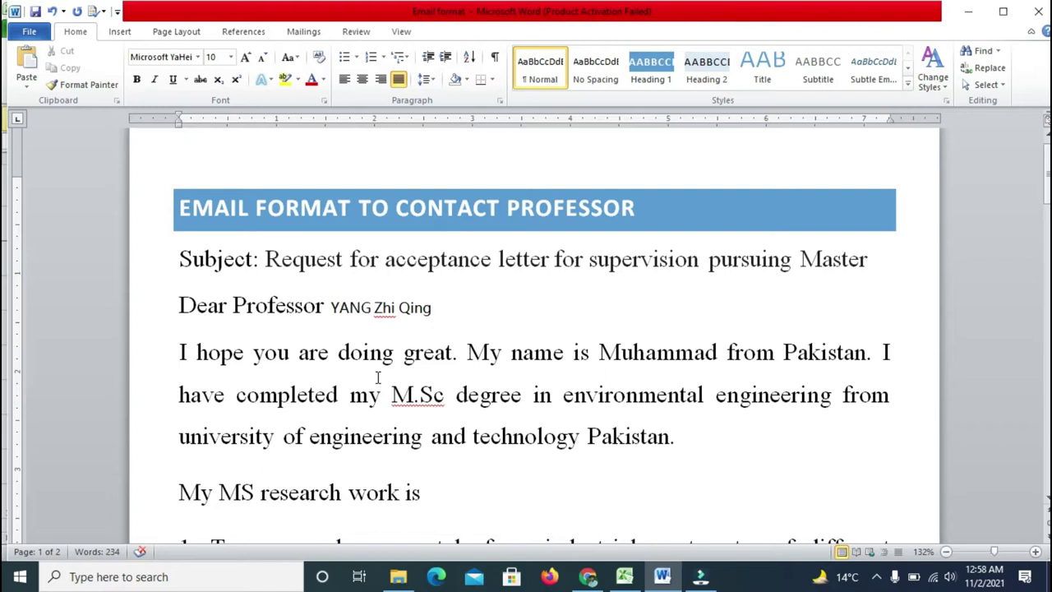
- Replace the 'M.Sc' and 'MS' degree mentions with 'Bsc'
mouse_move(412, 396)
mouse_down()
mouse_move(448, 399)
mouse_move(401, 407)
mouse_up()
text(Bsc)
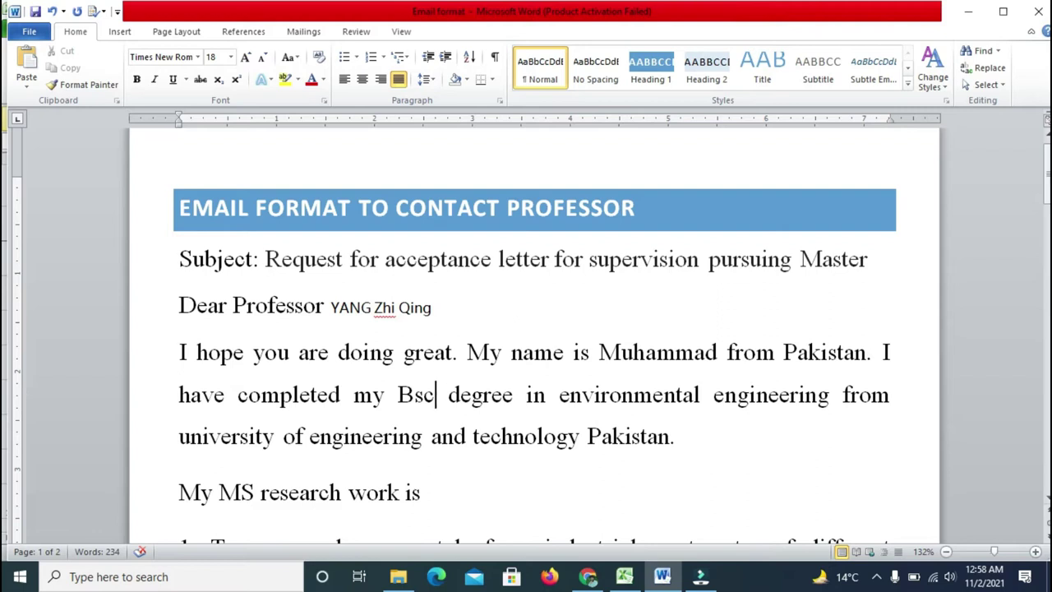
double_click(630, 411)
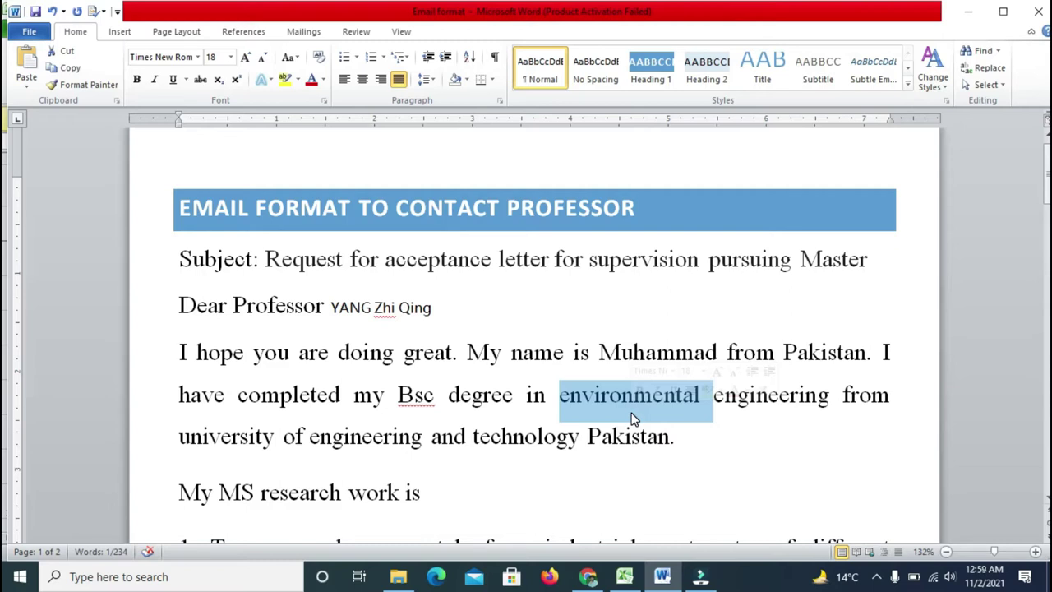
click(481, 491)
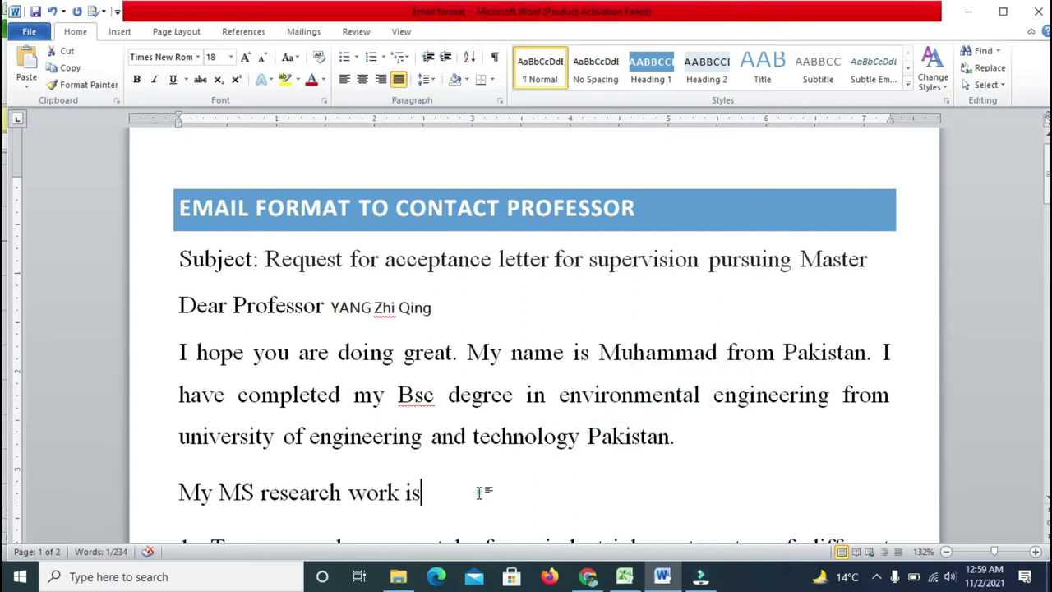
scroll(481, 492, down, 1)
scroll(481, 494, down, 1)
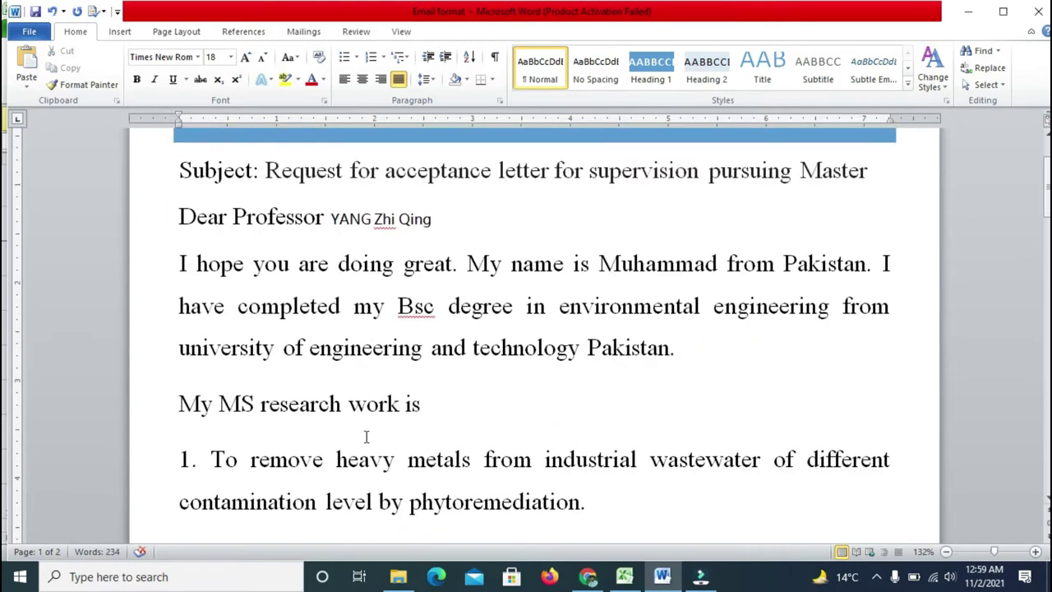
double_click(240, 410)
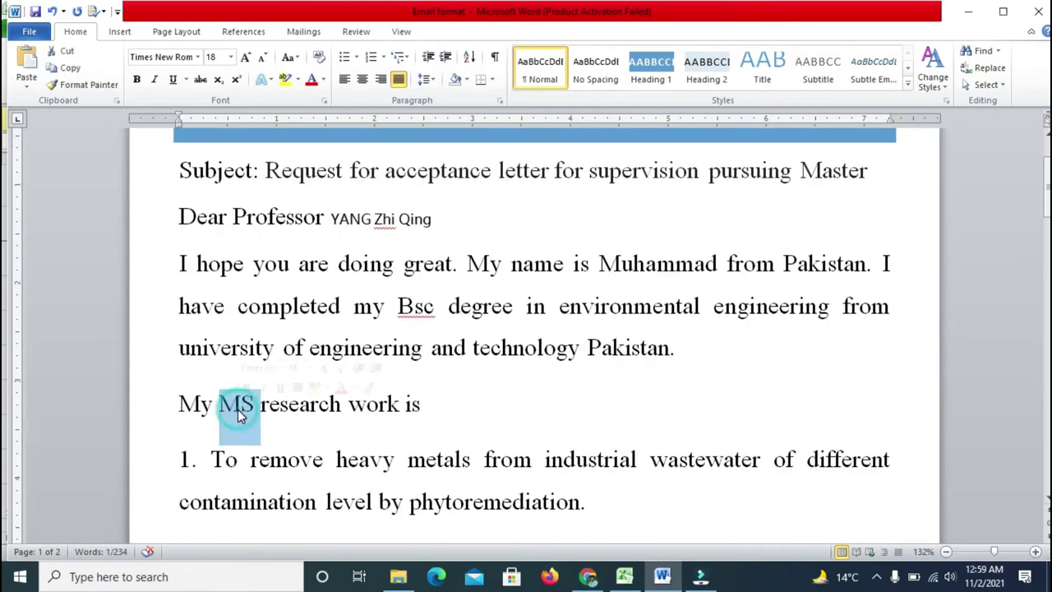
text(Bs)
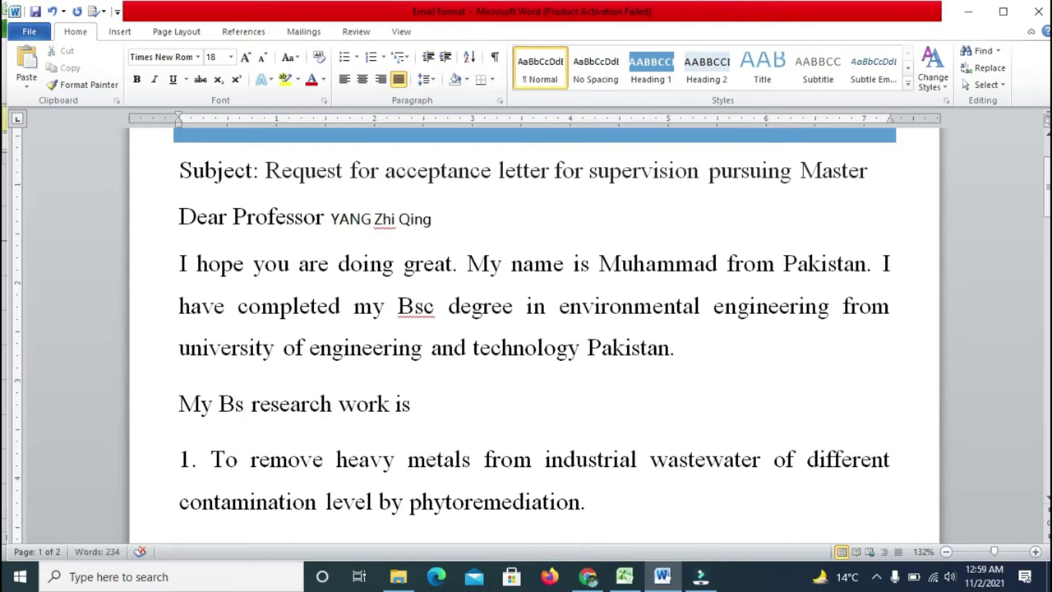
text(c)
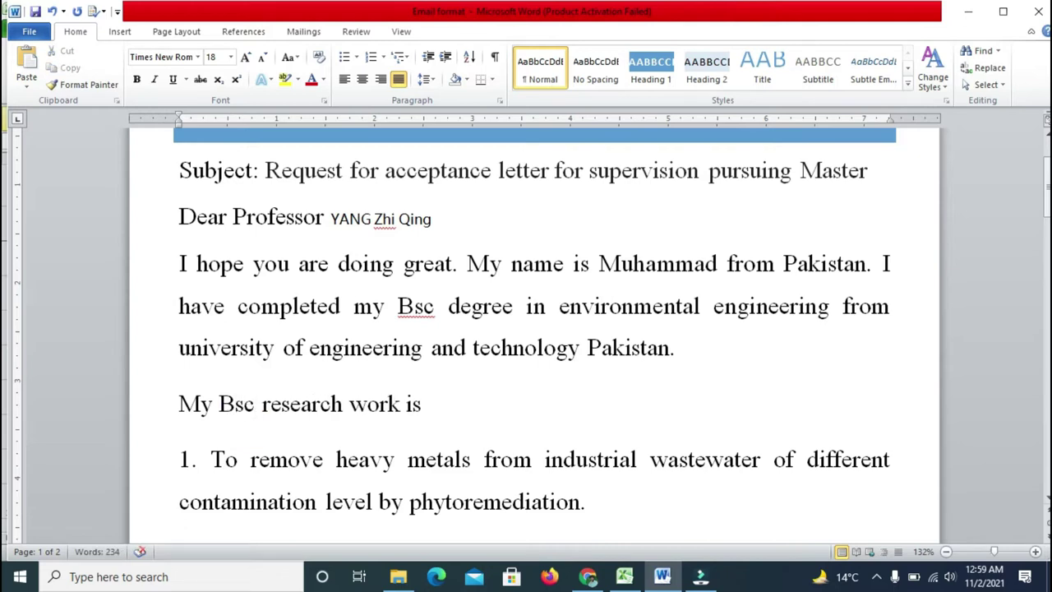
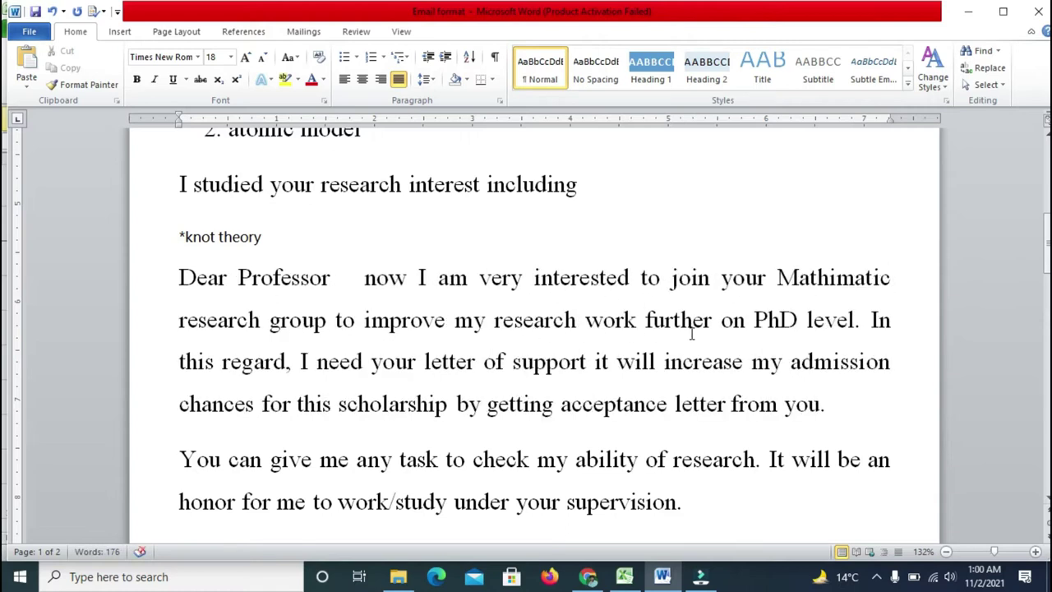
- Change PhD to Master and 'scholarship' to 'CSC-scholarship', then move to the supervision line
double_click(773, 324)
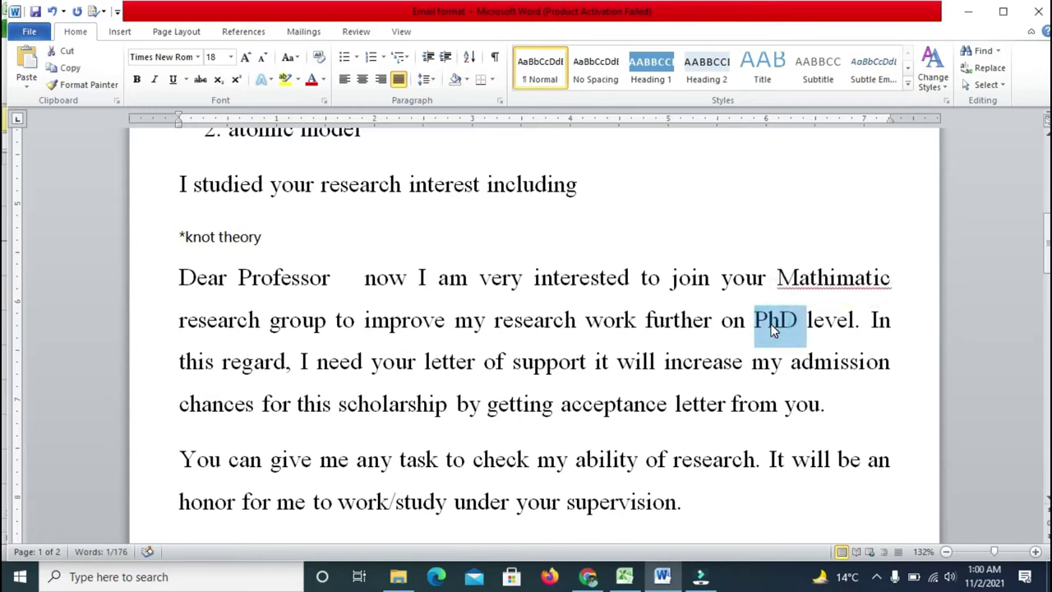
text(Mas ter)
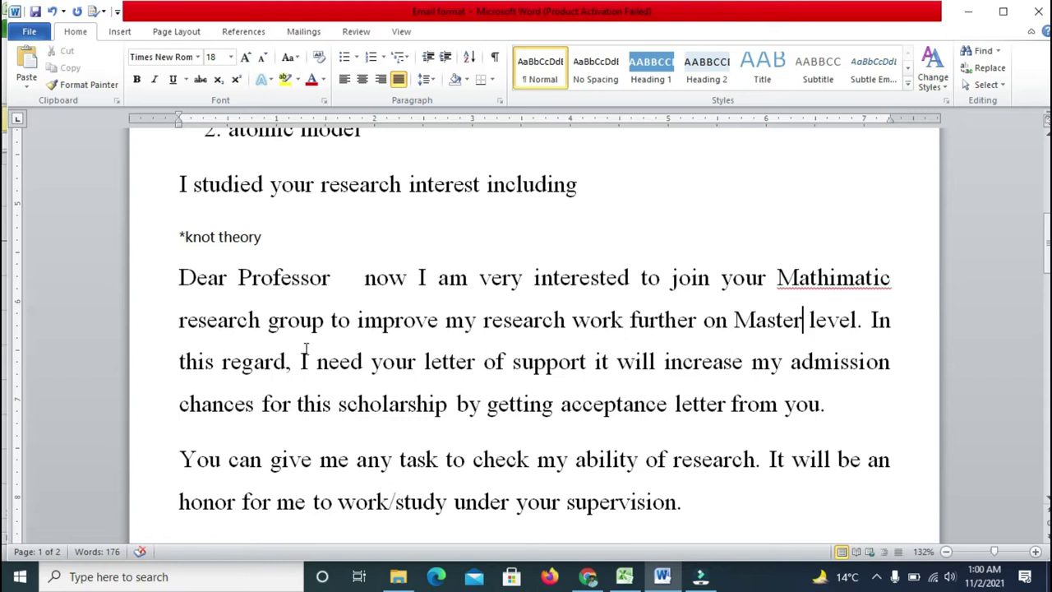
click(340, 404)
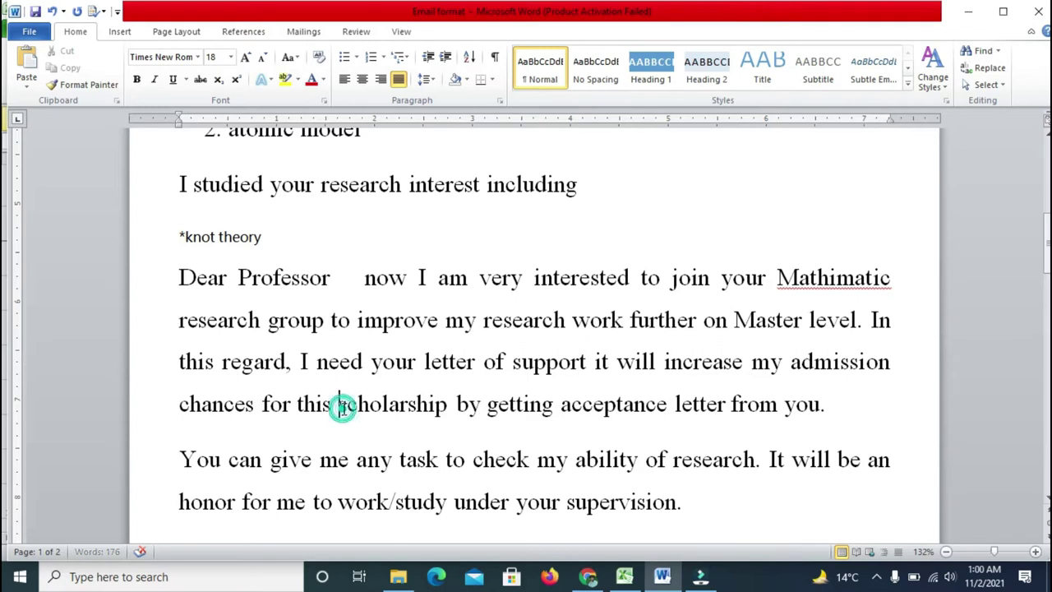
text(CSC-)
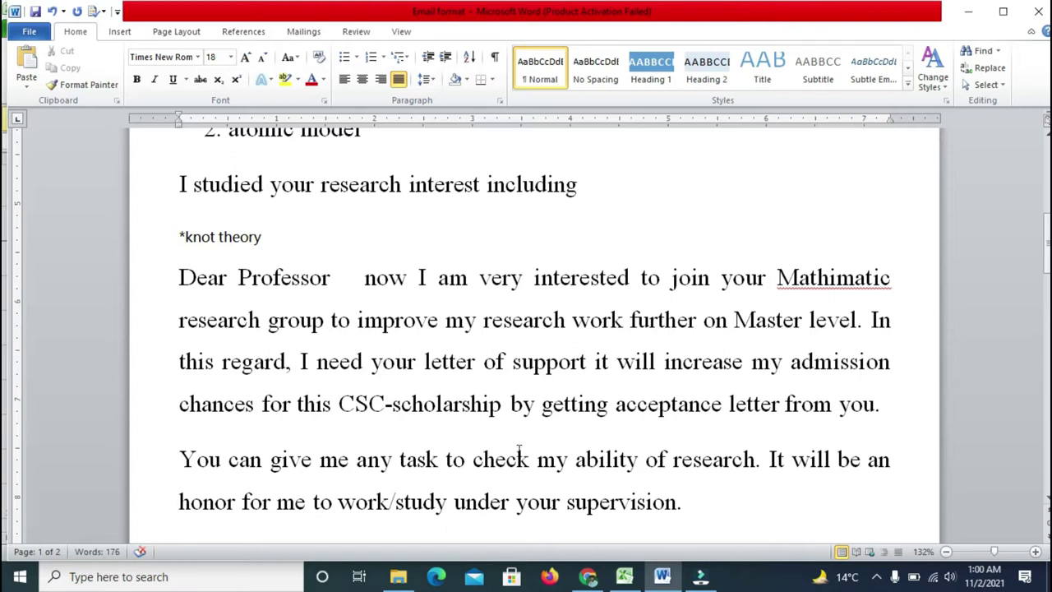
key(Down)
drag(645, 451, 227, 462)
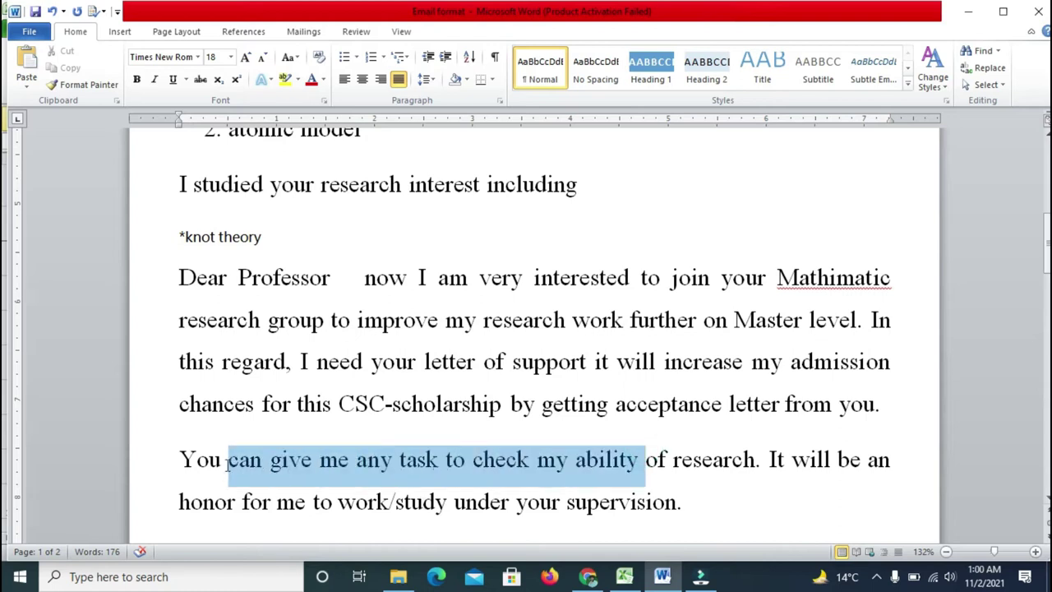
click(703, 504)
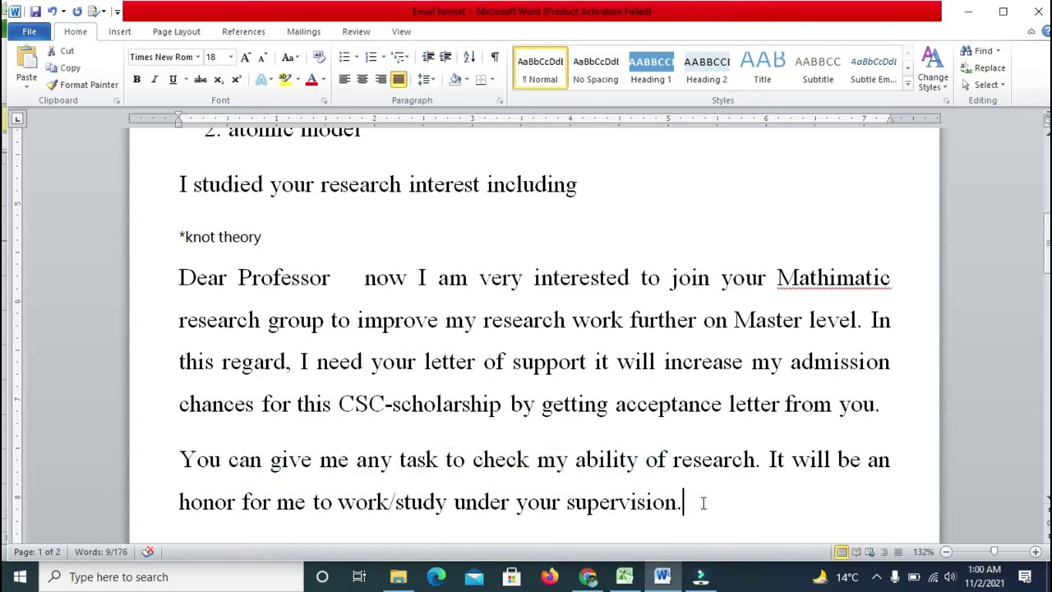
- Keep 'Waiting hopefully' as its own paragraph after the closing text
key(ctrl+v)
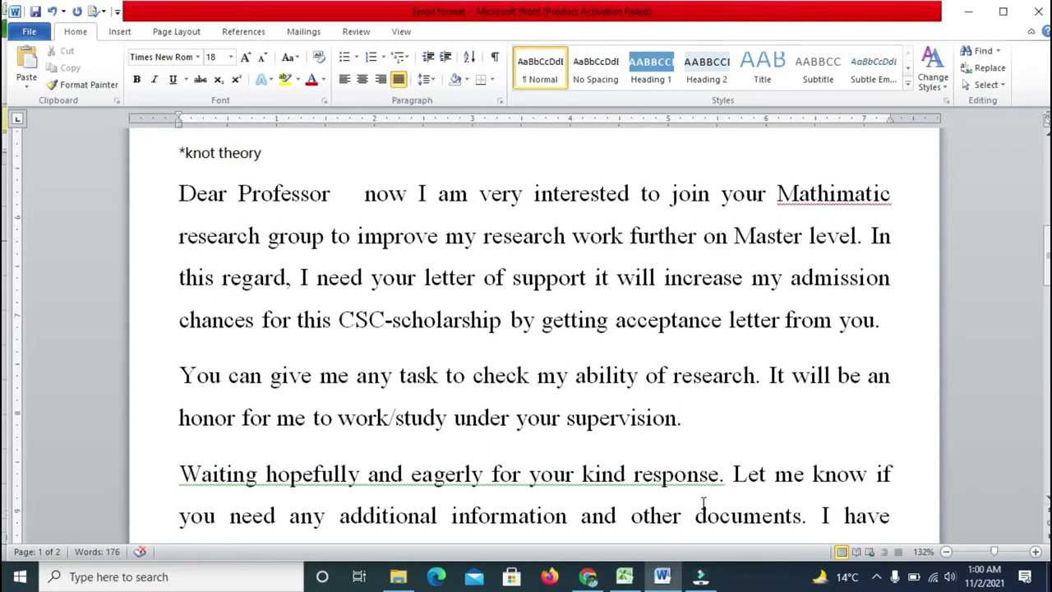
key(Down)
key(Down)
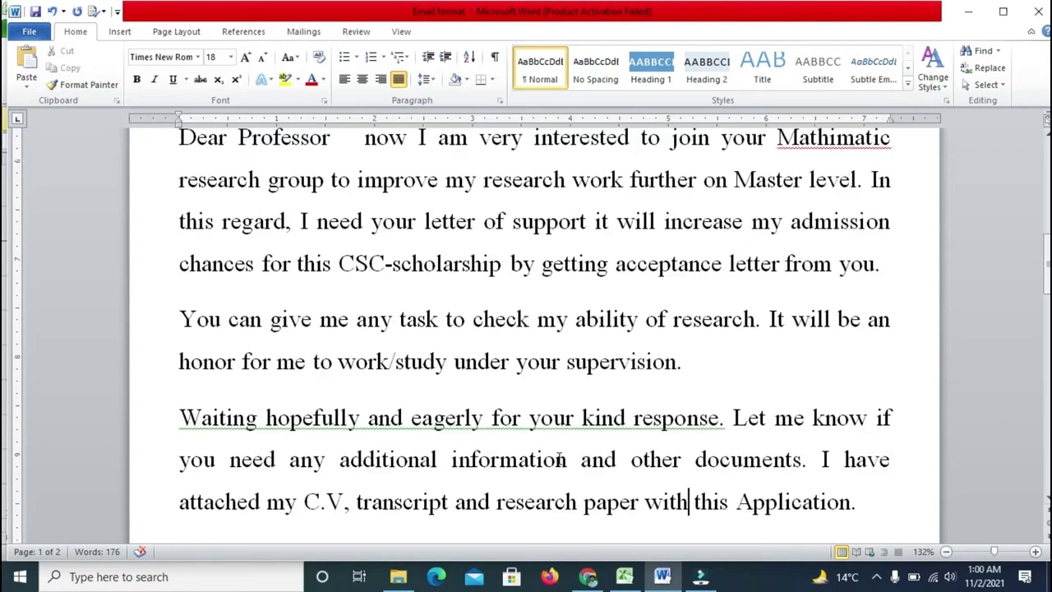
click(180, 362)
key(BackSpace)
key(Return)
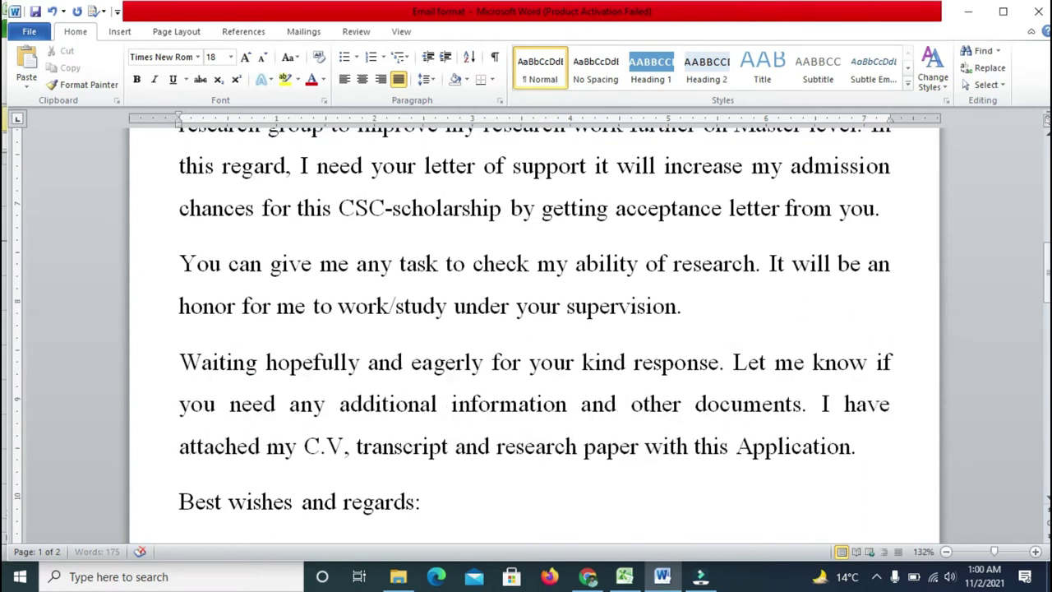
- Review the closing paragraph's phrases on additional information, transcript and research paper
drag(635, 363, 771, 360)
click(772, 360)
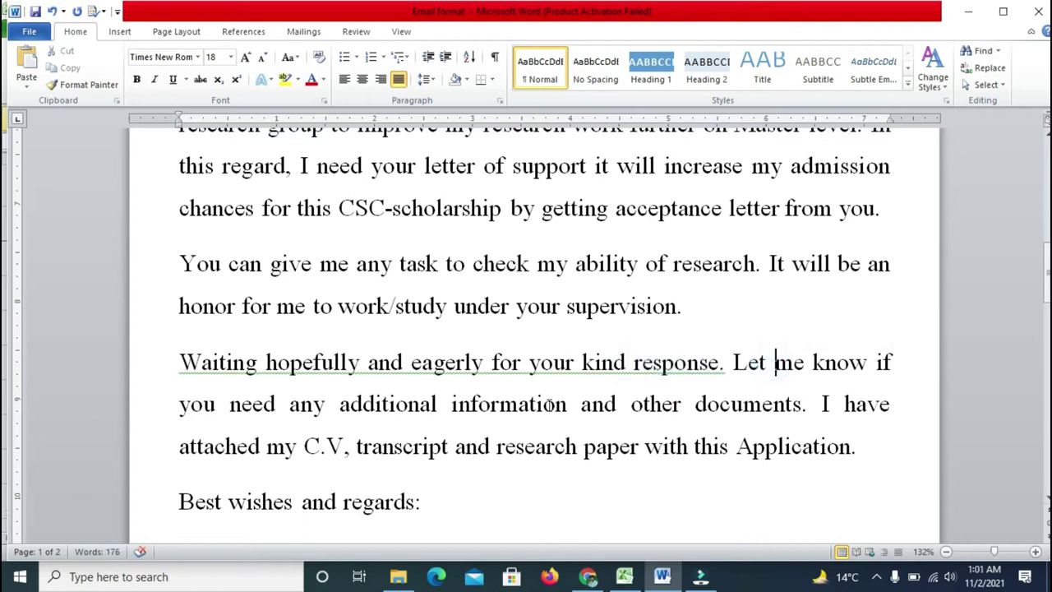
drag(257, 407, 852, 446)
click(855, 424)
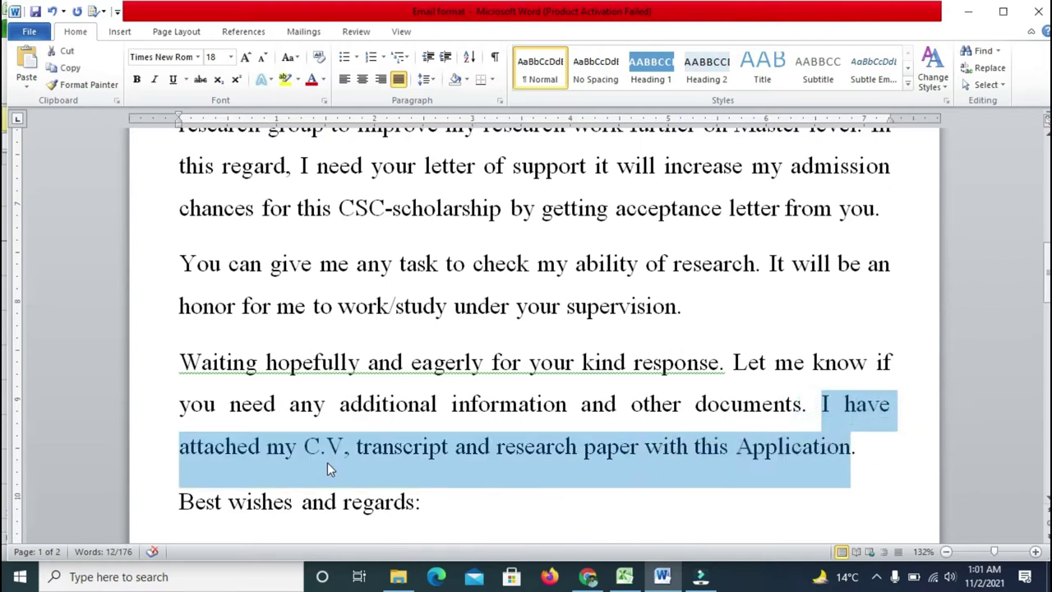
click(417, 464)
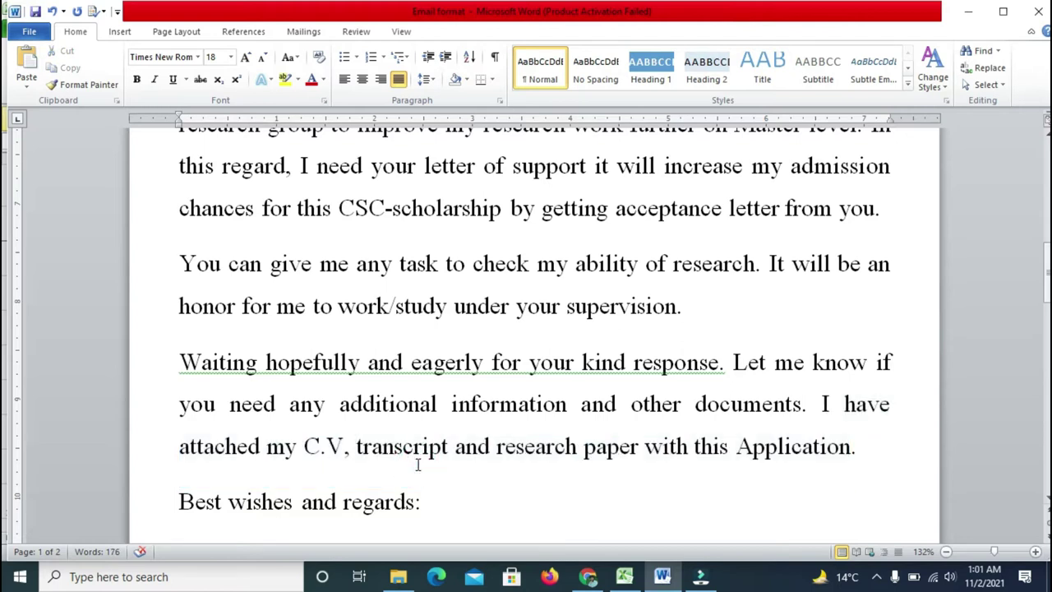
double_click(405, 450)
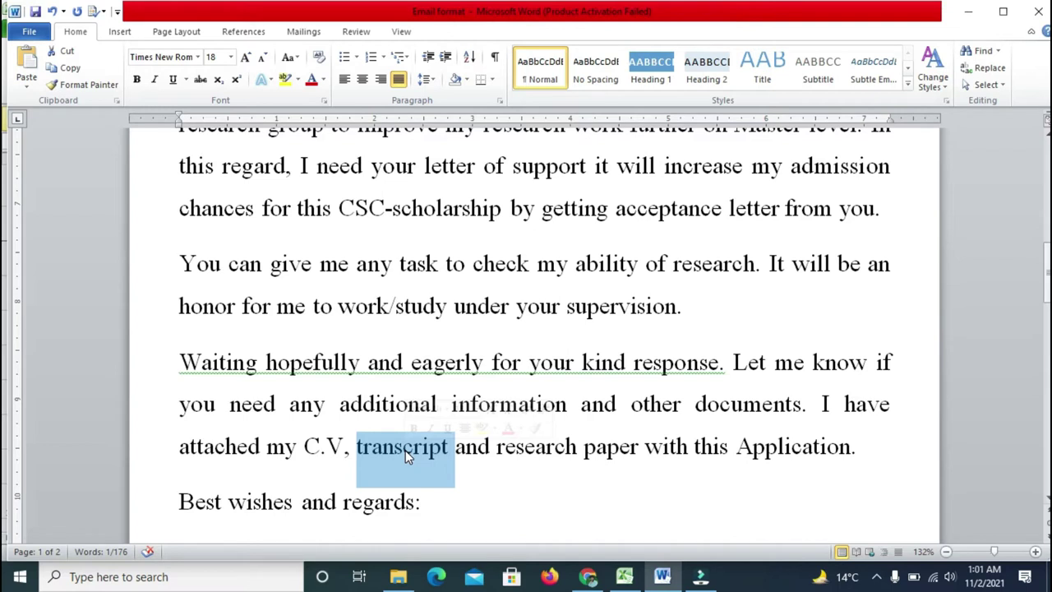
click(527, 446)
drag(527, 446, 638, 451)
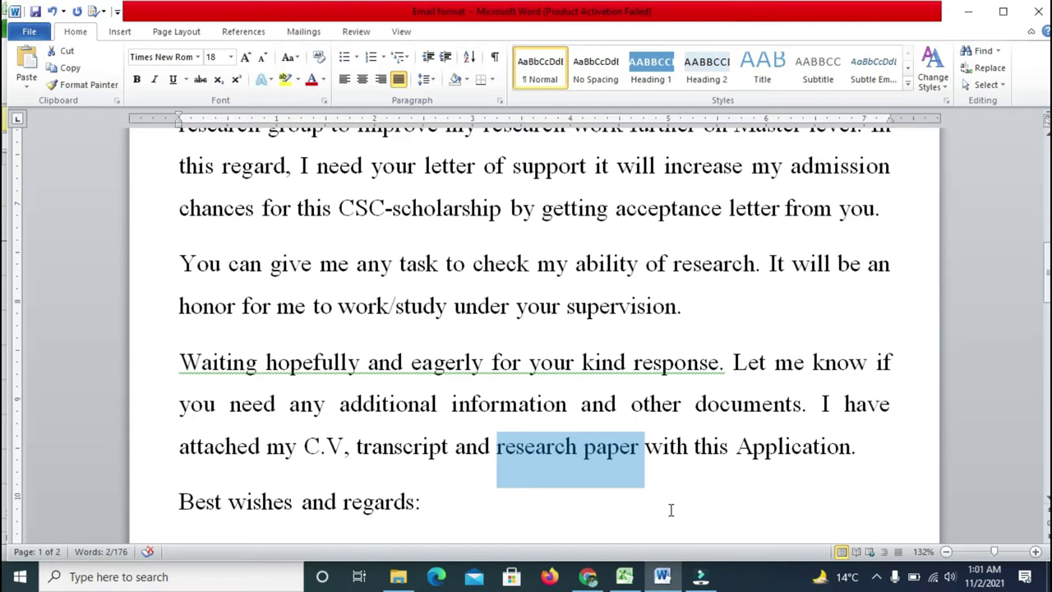
click(598, 450)
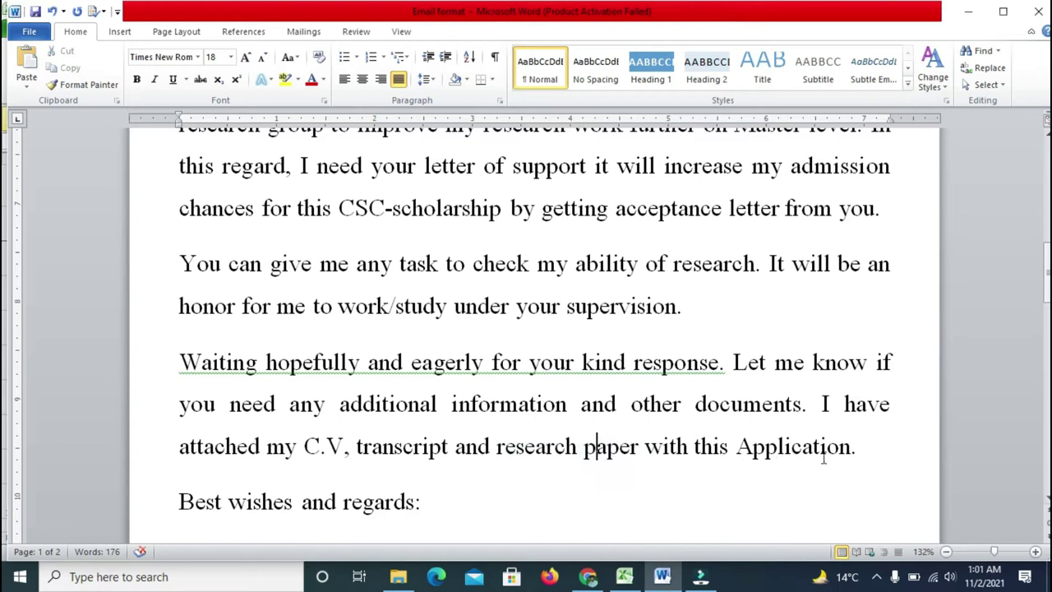
- Select the letter body from 'Best wishes and regards:' up to 'Dear Professor'
scroll(4, 304, down, 1)
scroll(4, 305, down, 1)
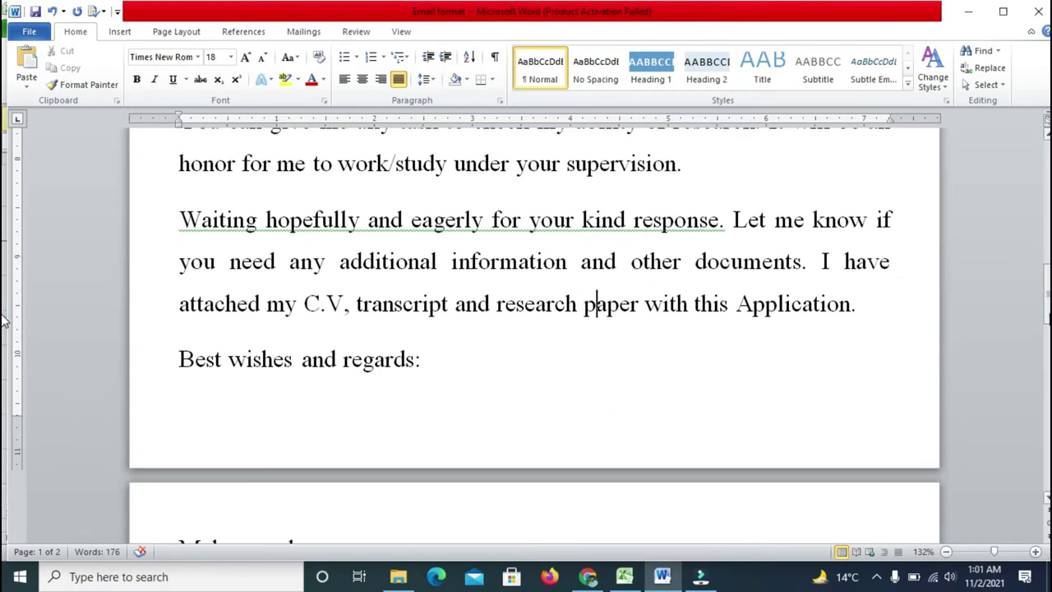
drag(432, 371, 174, 343)
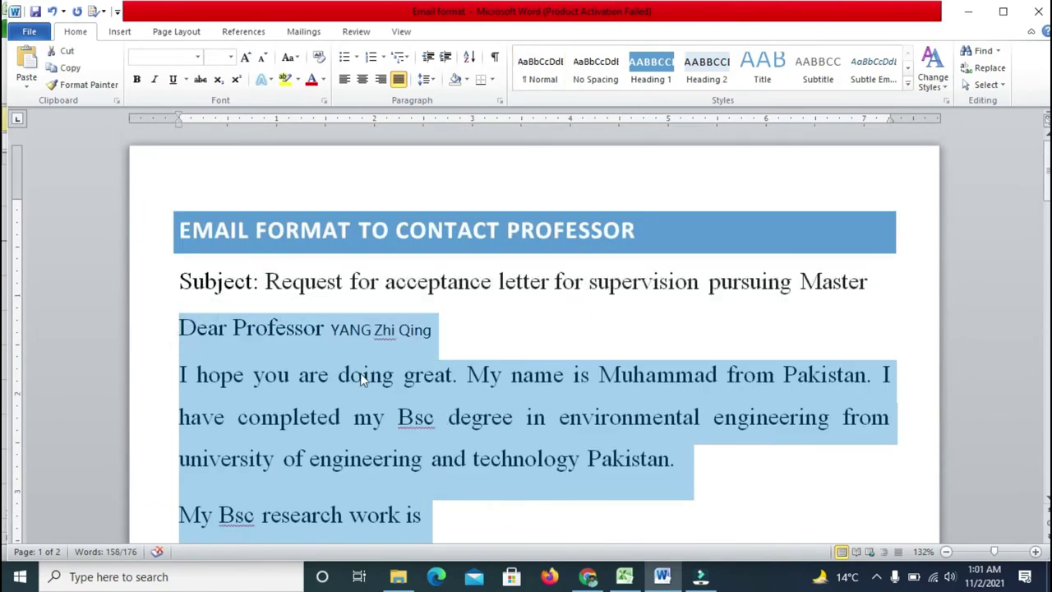
- Format the selected letter body as Times New Roman 12 pt, then switch to the Gmail draft
click(197, 56)
click(201, 147)
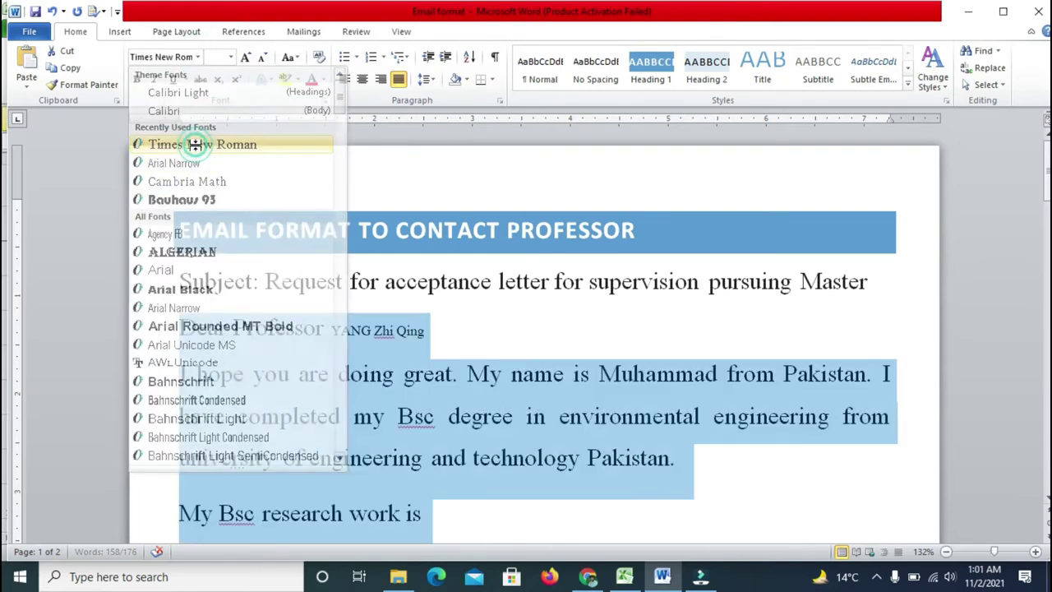
click(231, 57)
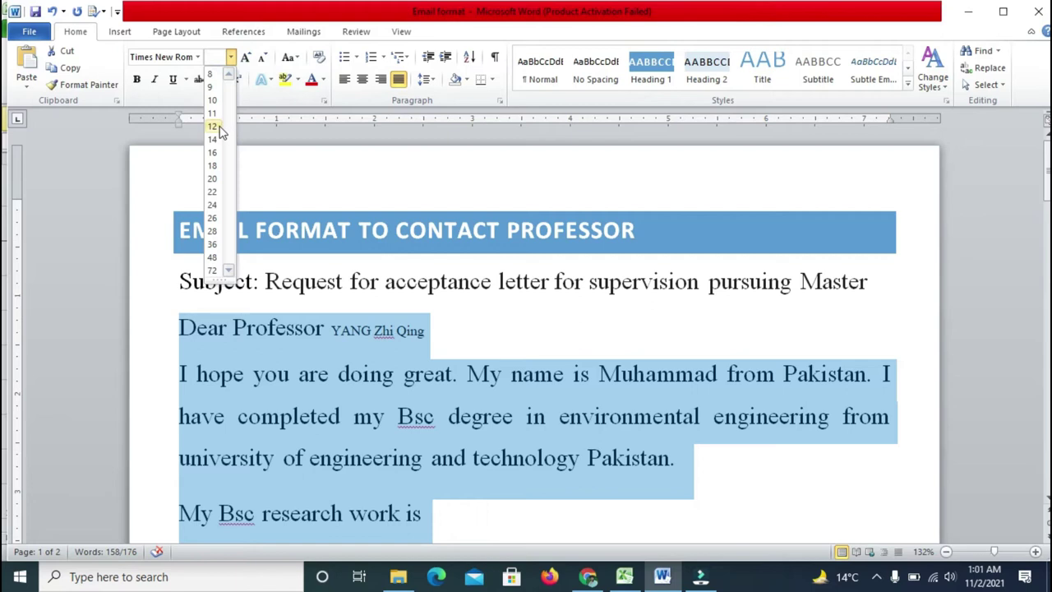
click(214, 129)
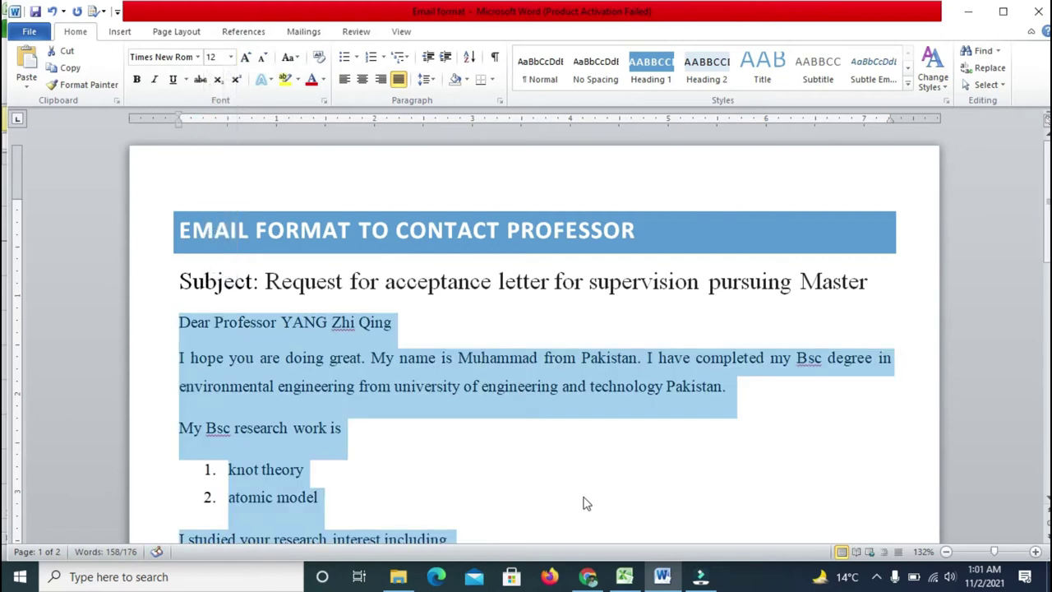
click(585, 577)
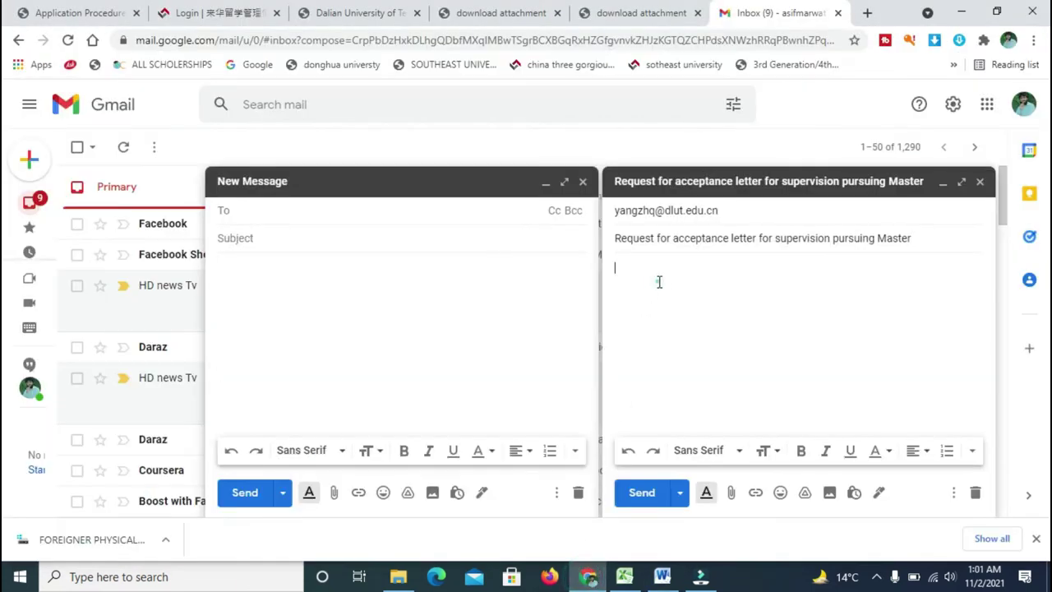
- Paste the letter into the Gmail reply, add a line after 'Best wishes and regards:', return to Word
key(ctrl+v)
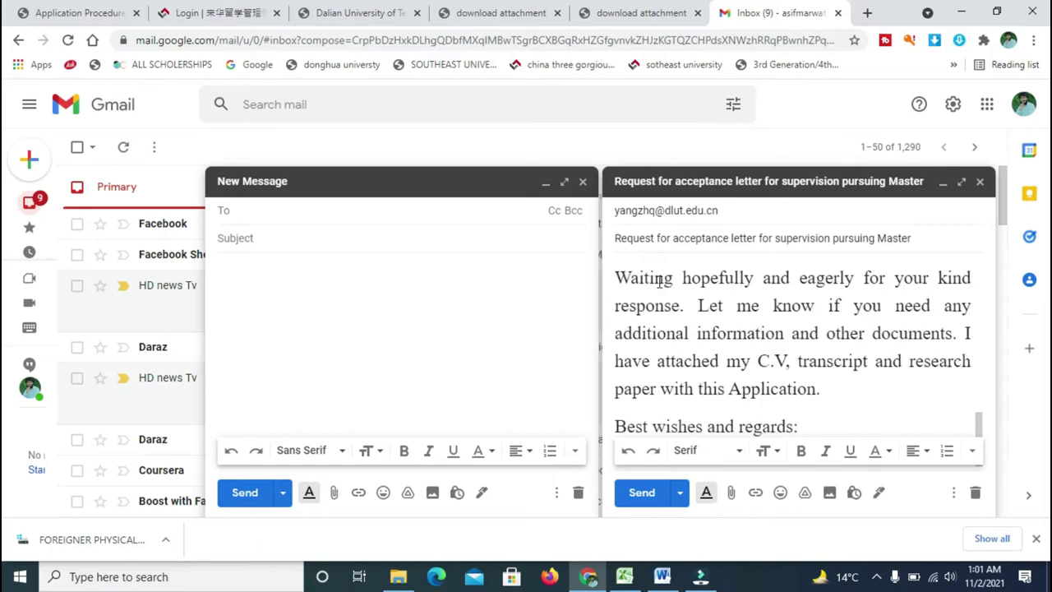
click(976, 429)
key(Return)
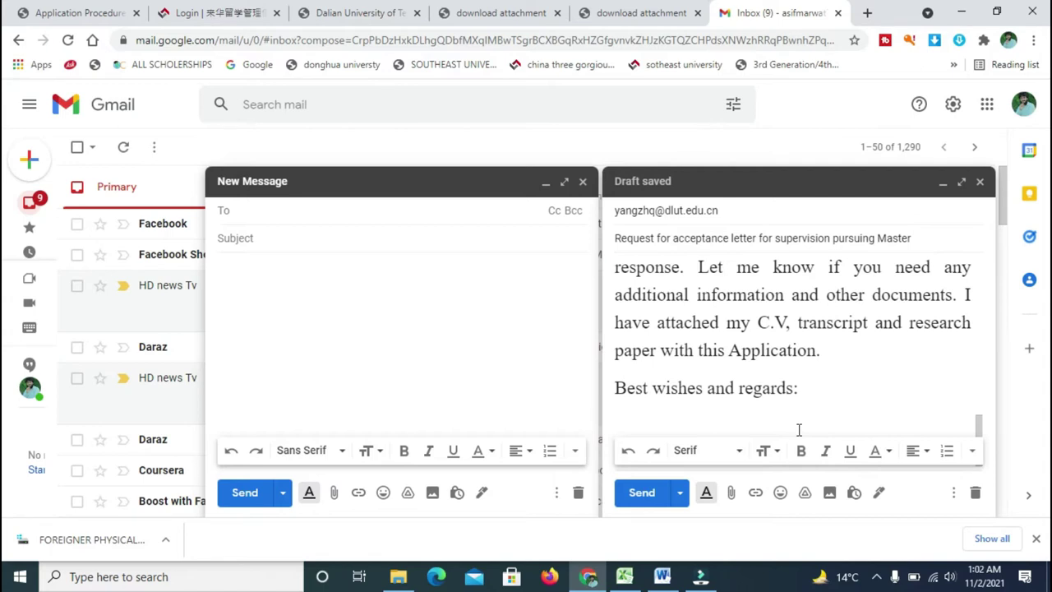
click(662, 577)
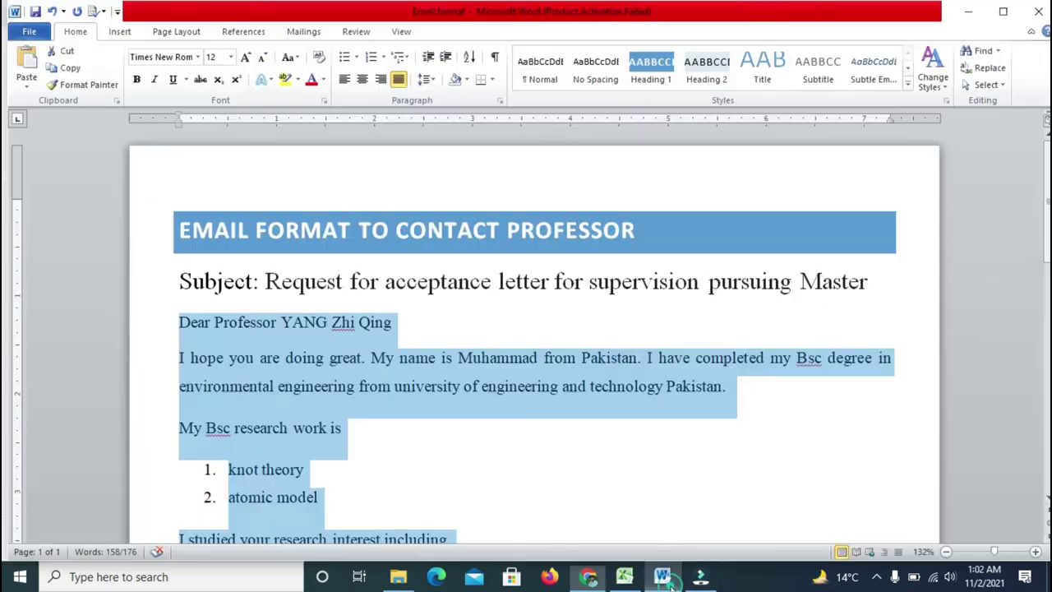
- Review the letter's subject, greeting and research-interest lines such as knot theory
click(515, 413)
drag(395, 323, 266, 284)
click(295, 316)
drag(395, 323, 299, 329)
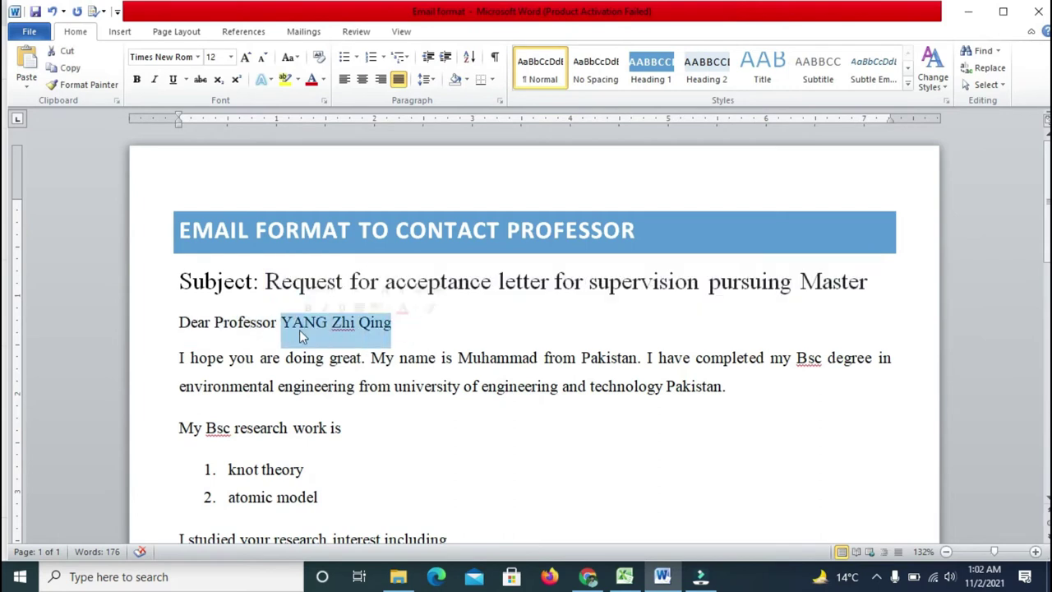
drag(334, 510, 236, 482)
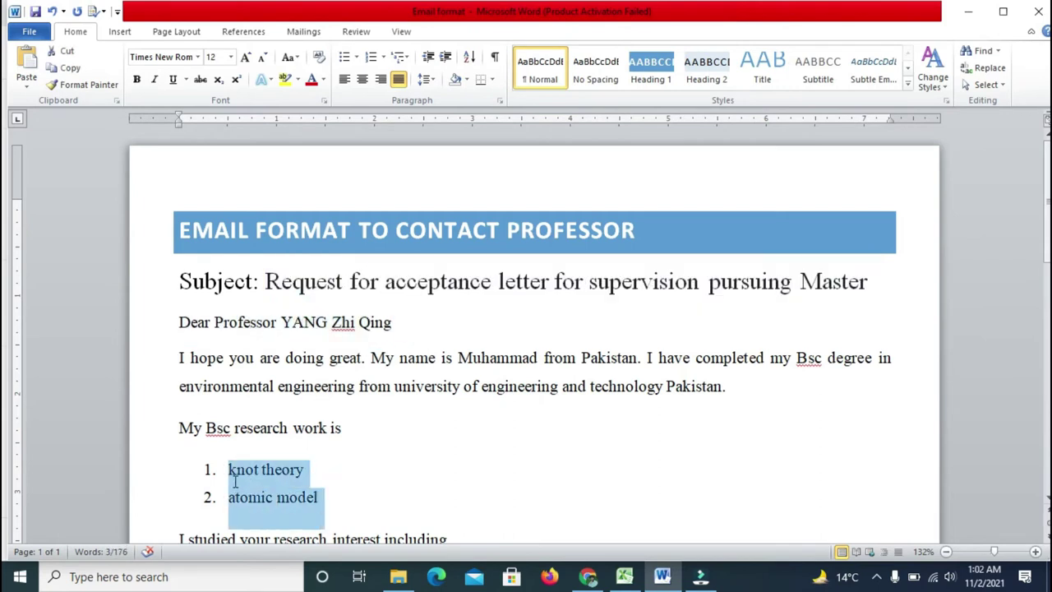
click(376, 476)
scroll(377, 475, down, 3)
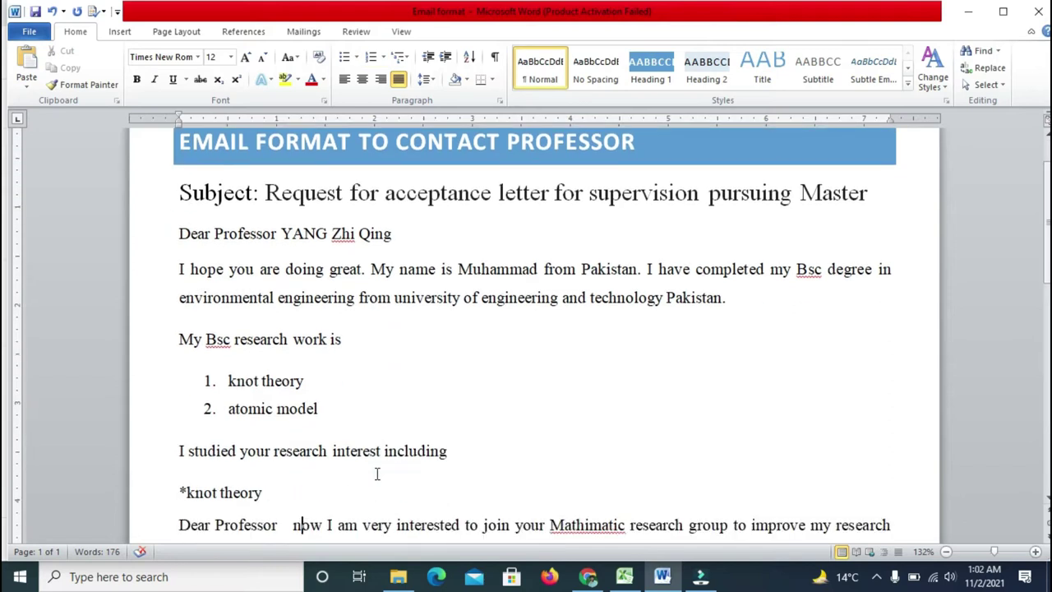
drag(284, 472, 184, 465)
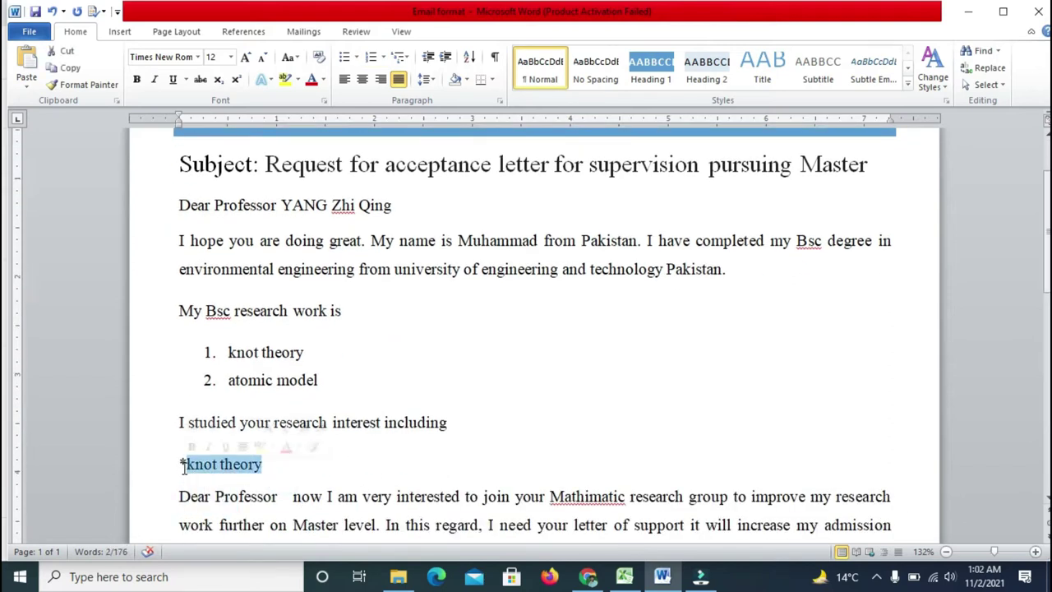
click(255, 465)
key(Down)
key(Down)
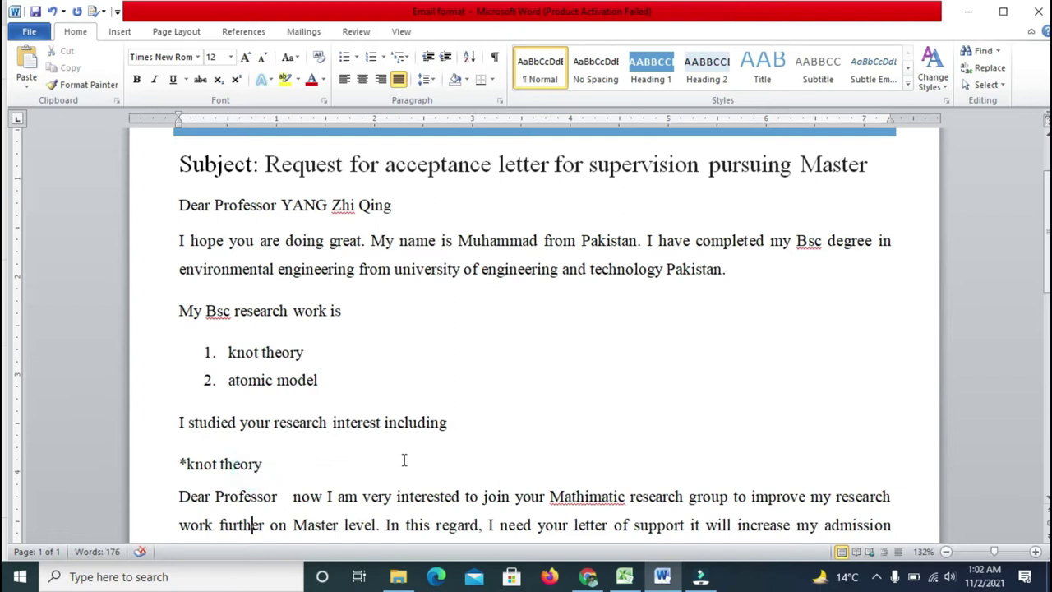
- Correct 'Mathimatic' to 'Mathematic' and go back to the Gmail draft
right_click(578, 498)
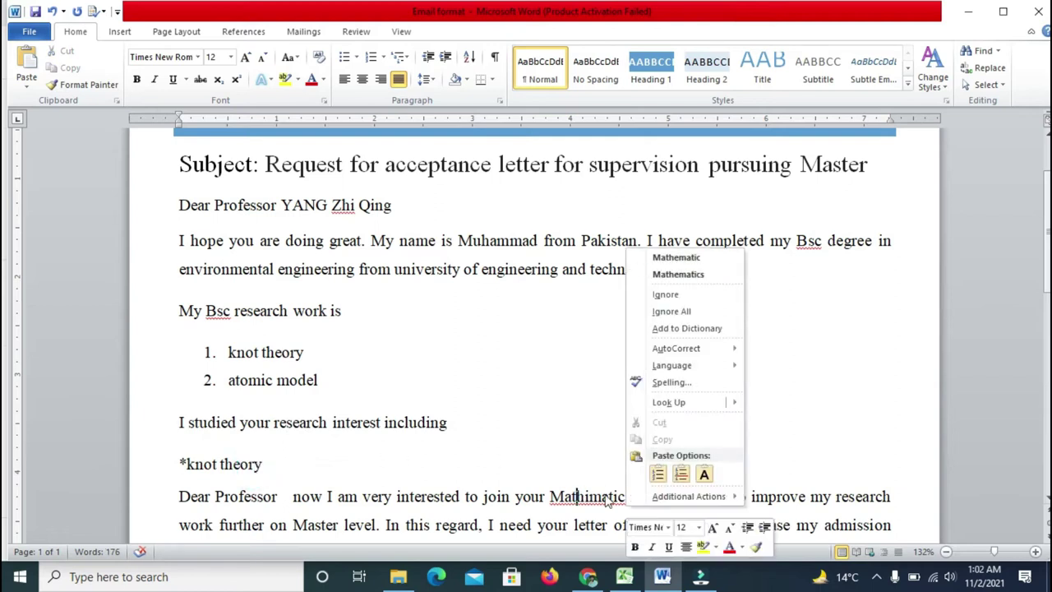
click(676, 257)
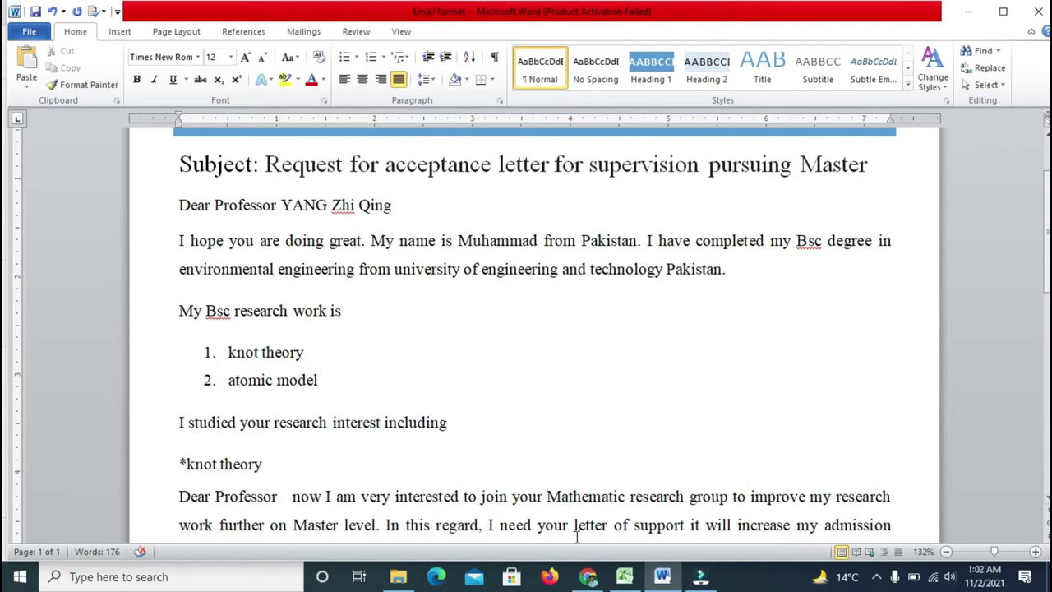
scroll(577, 536, down, 5)
click(577, 536)
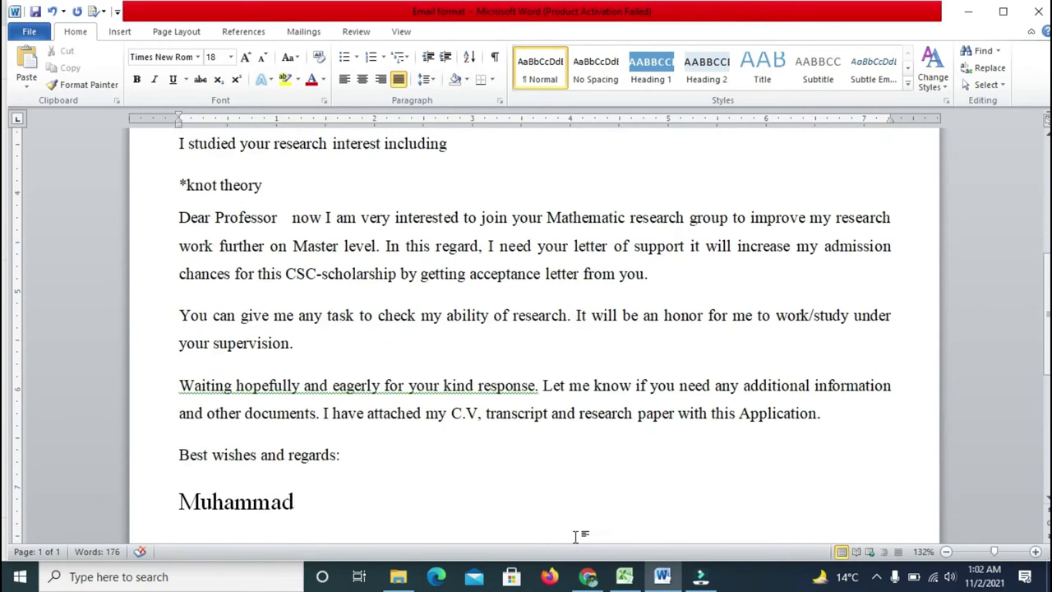
click(587, 576)
mouse_move(984, 426)
mouse_down()
mouse_move(982, 316)
mouse_move(982, 418)
mouse_up()
- Cancel attaching a file to the reply, leaving the draft unsent
click(732, 497)
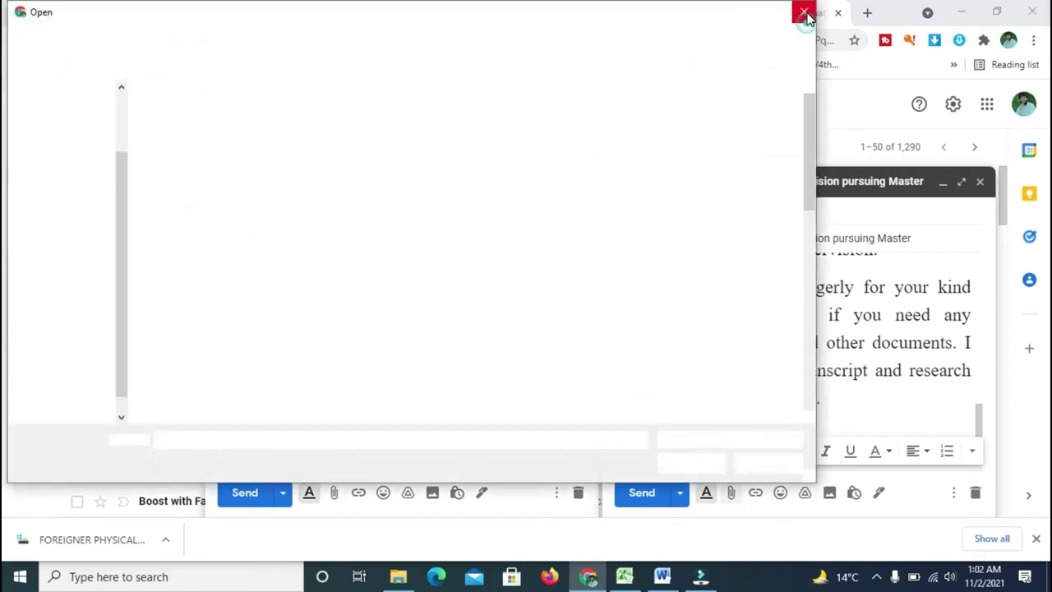
click(805, 14)
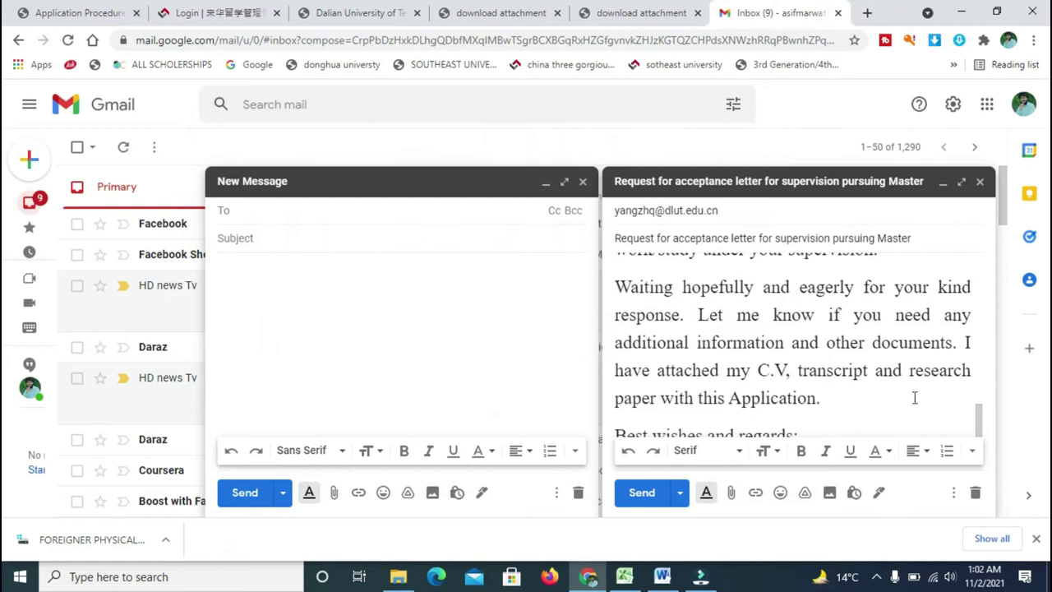
drag(981, 413, 982, 422)
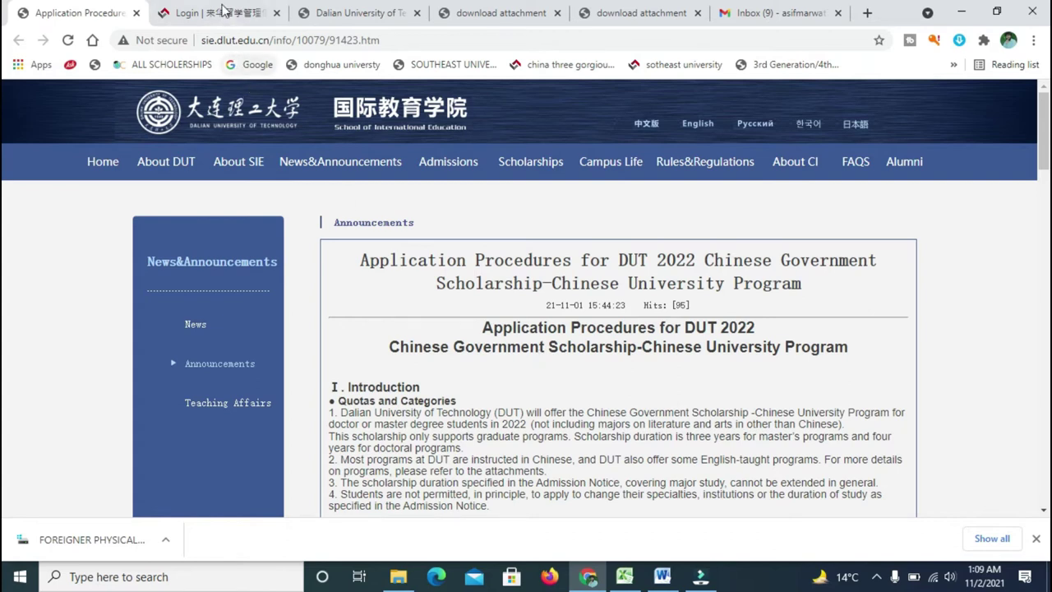
- On the CSC login page, enter a validation code and submit the sign-in
click(221, 10)
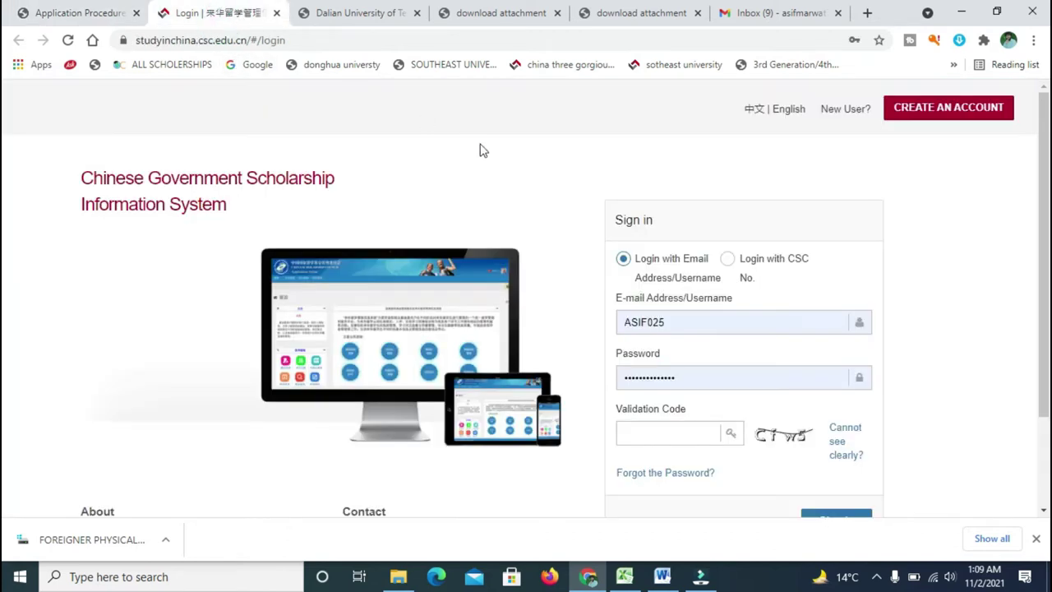
drag(306, 39, 133, 50)
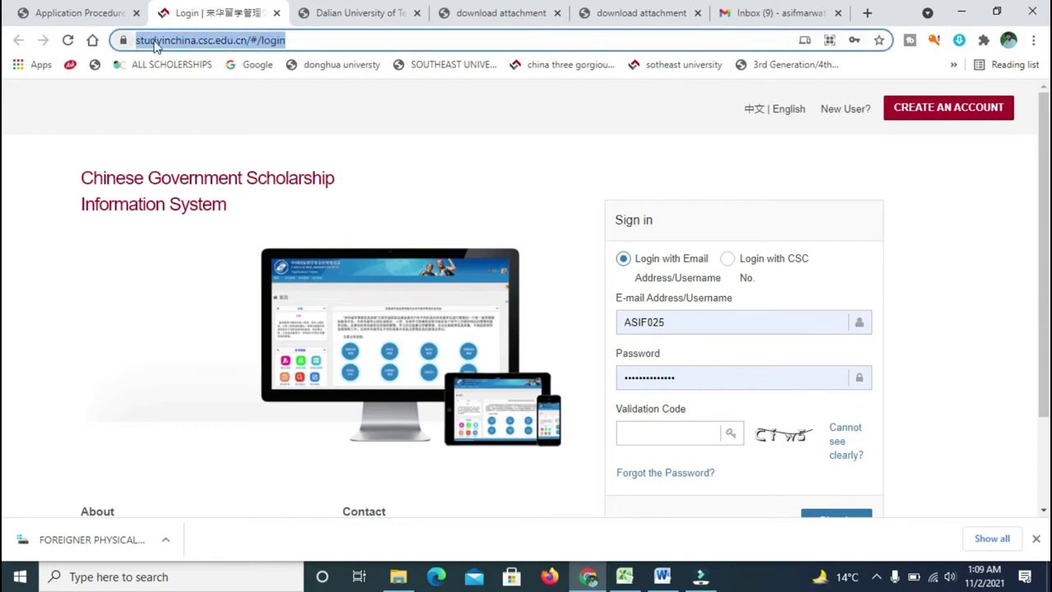
click(317, 41)
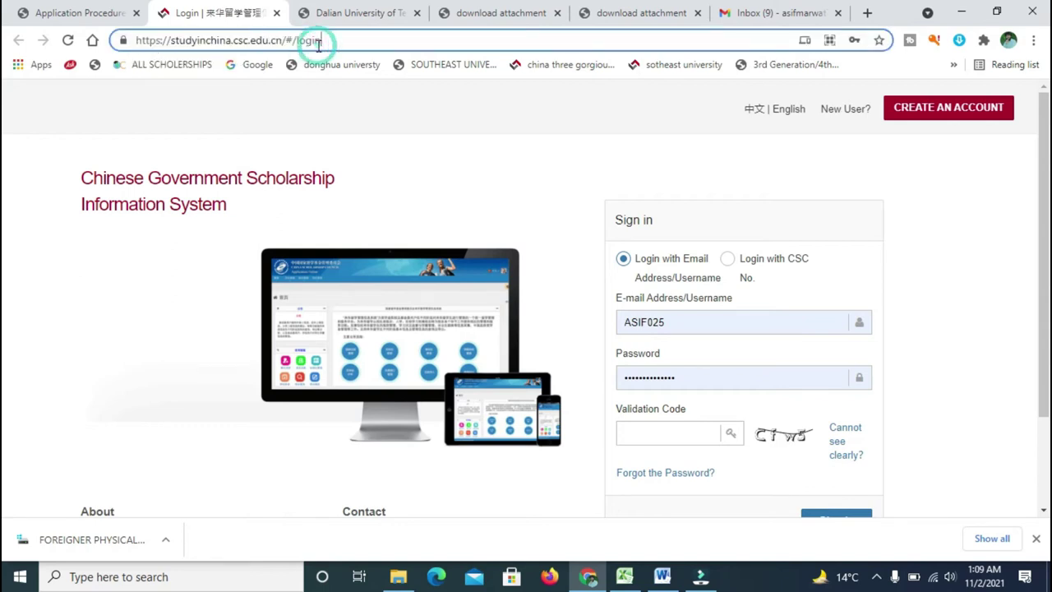
drag(238, 40, 325, 39)
click(325, 40)
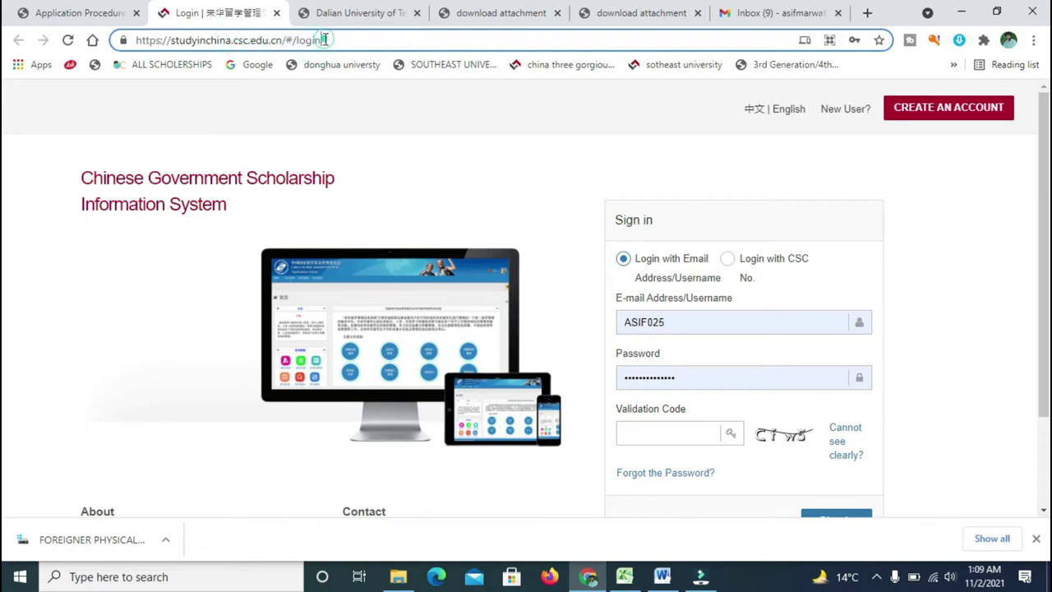
click(668, 428)
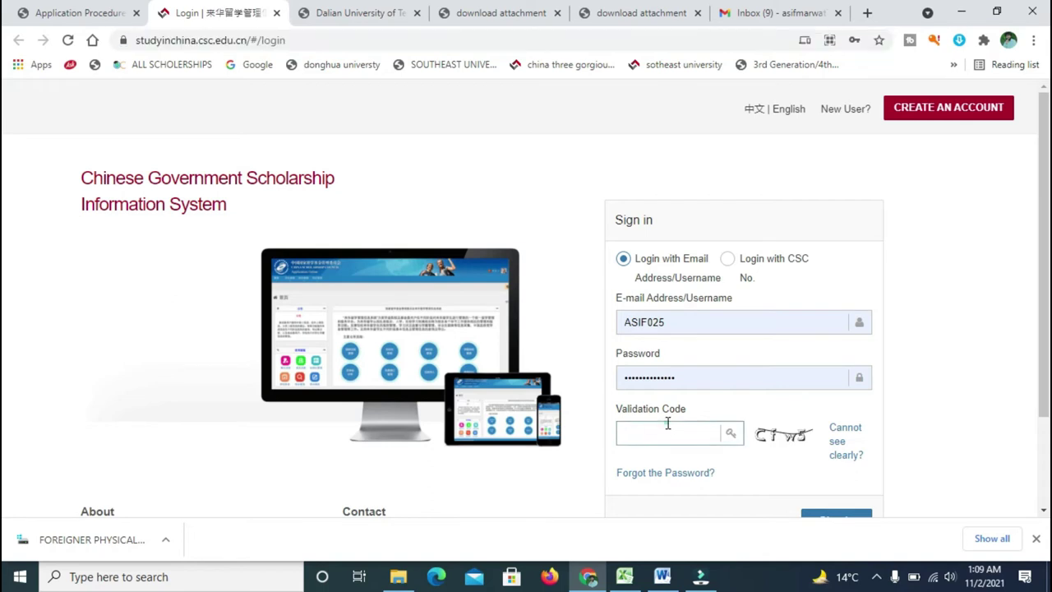
click(677, 185)
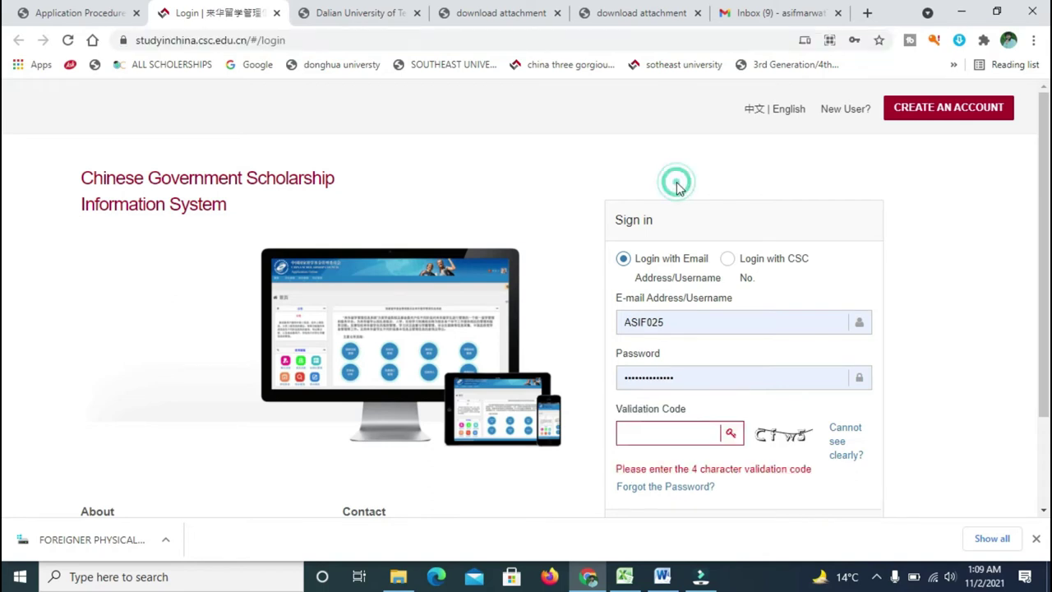
triple_click(861, 144)
click(891, 164)
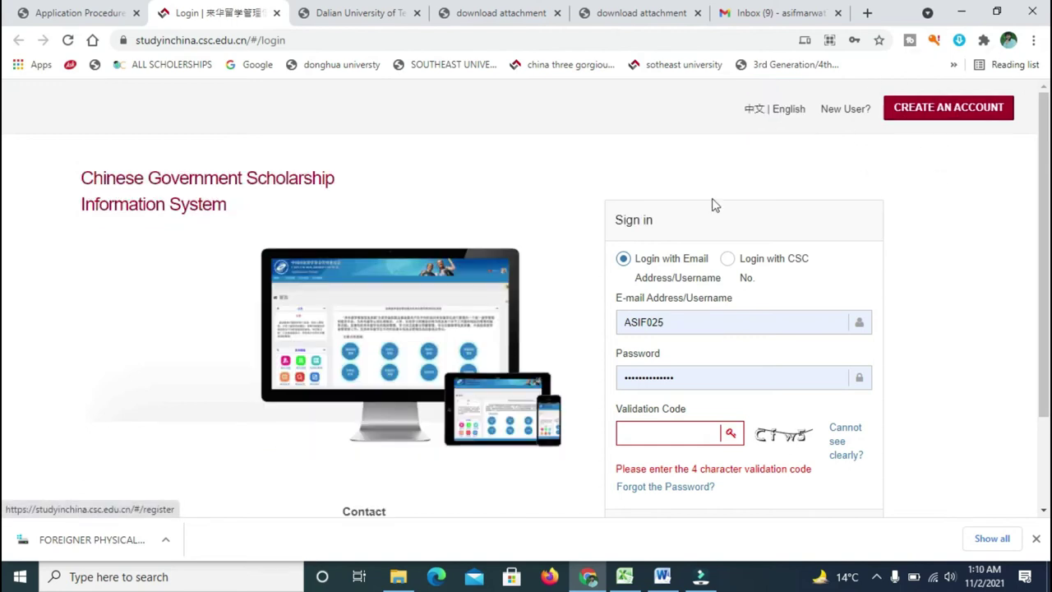
click(656, 436)
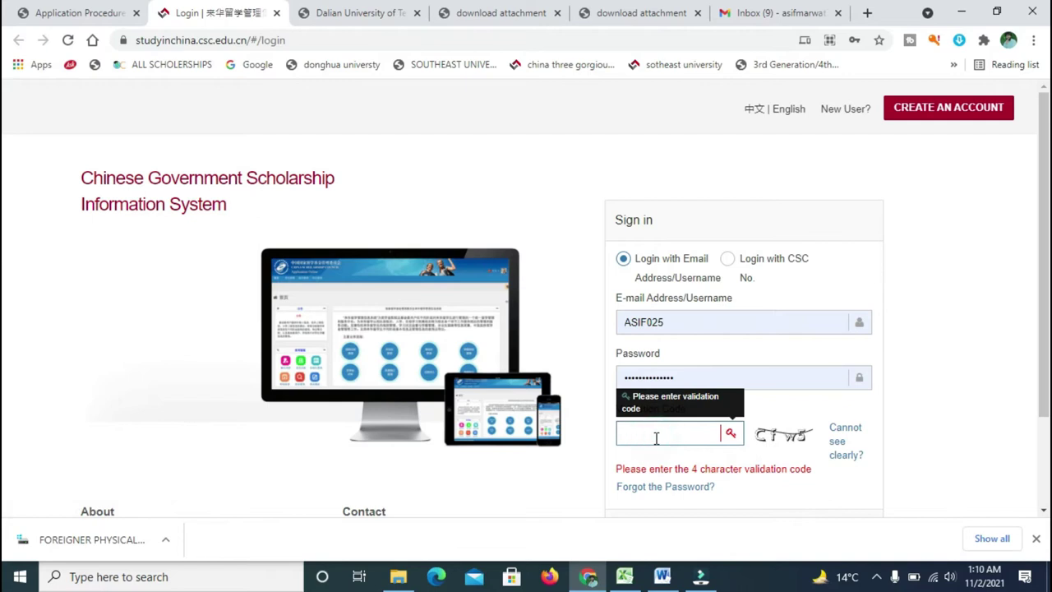
text(Cfw5)
scroll(4, 296, down, 1)
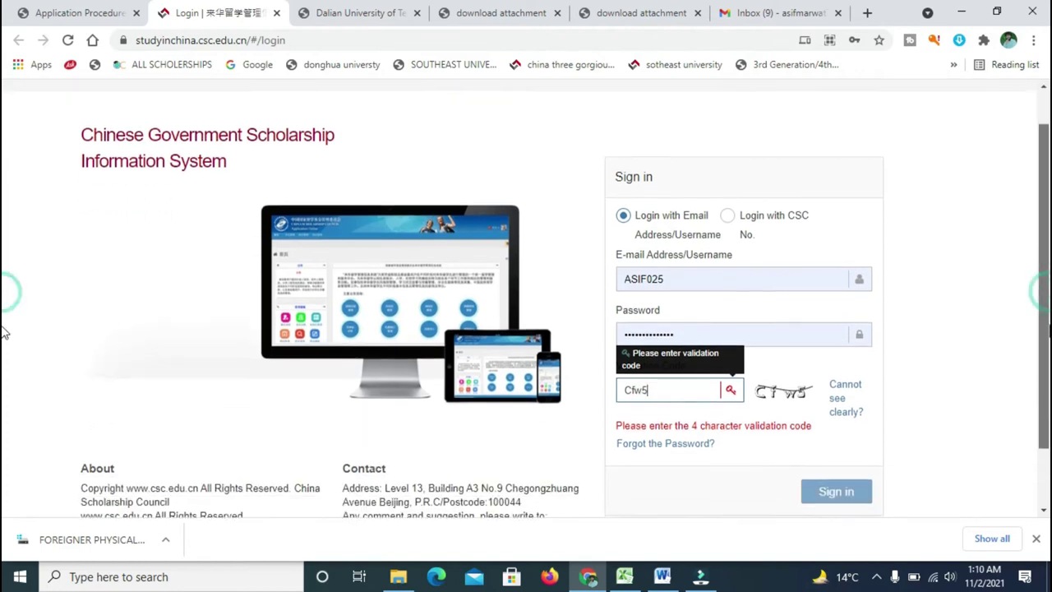
click(851, 493)
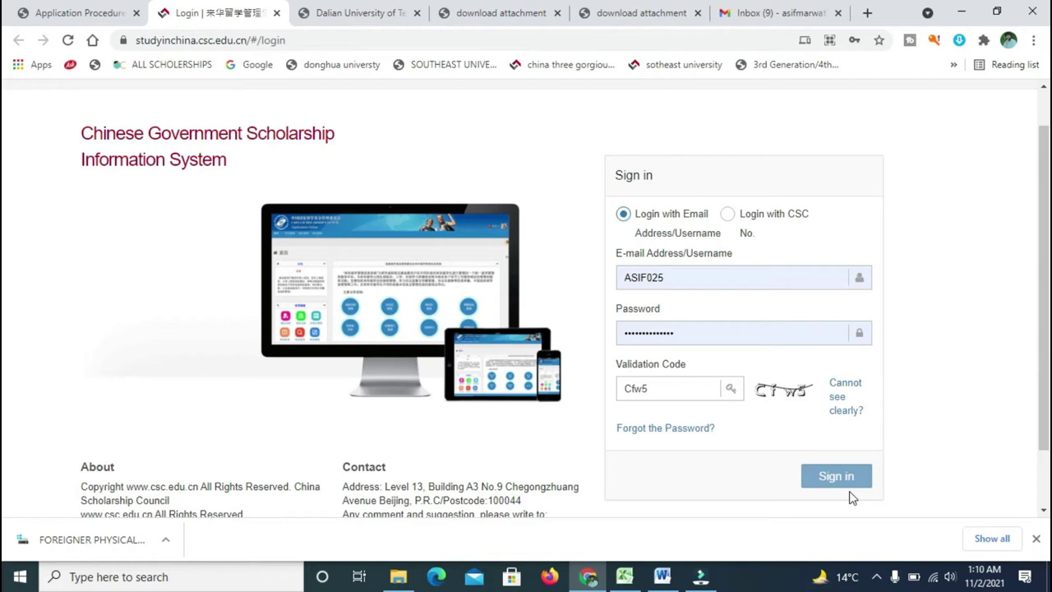
- Replace the rejected validation code with a new one and submit the login again
click(646, 390)
double_click(646, 391)
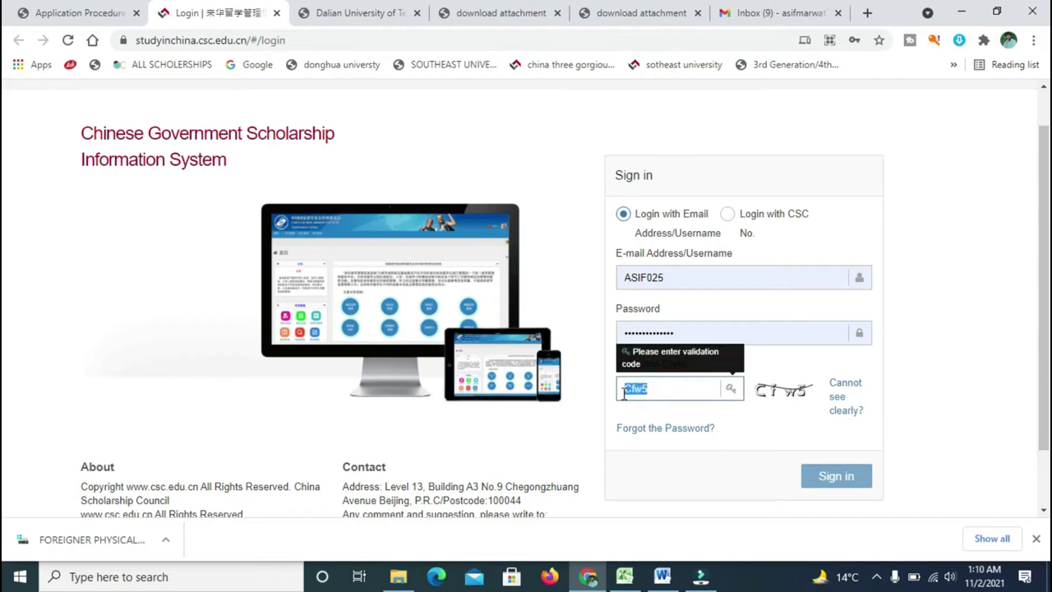
click(838, 397)
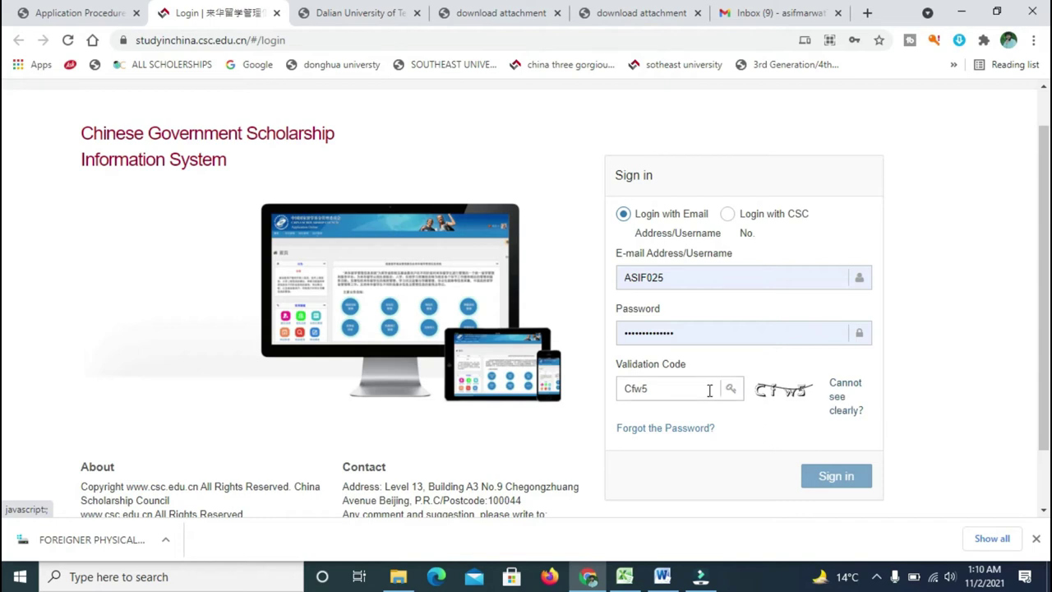
click(662, 393)
drag(663, 392, 627, 391)
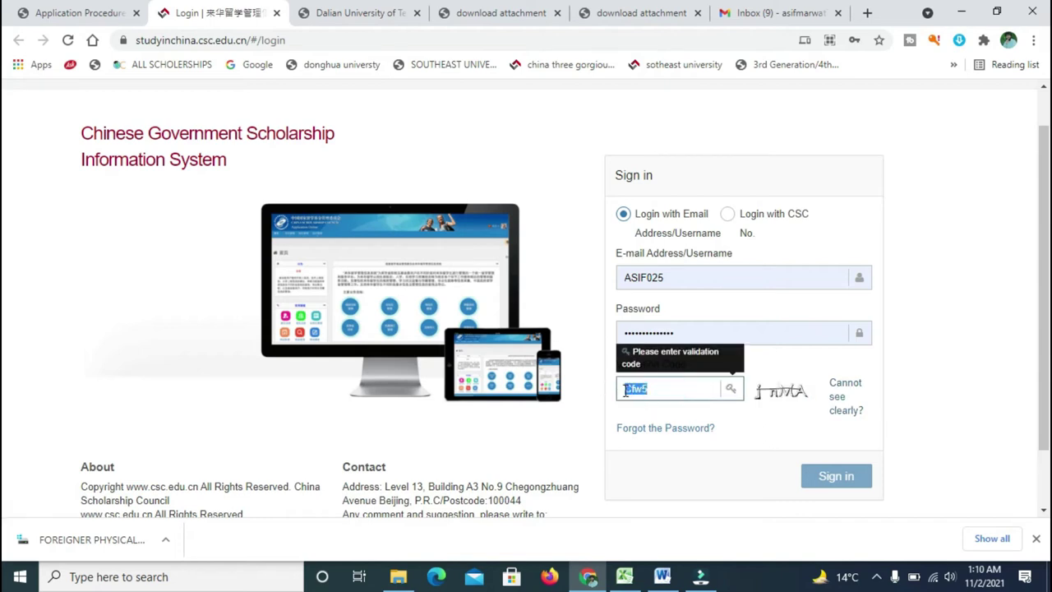
click(663, 392)
key(BackSpace)
key(BackSpace)
key(BackSpace)
key(BackSpace)
text(jnMA)
click(829, 479)
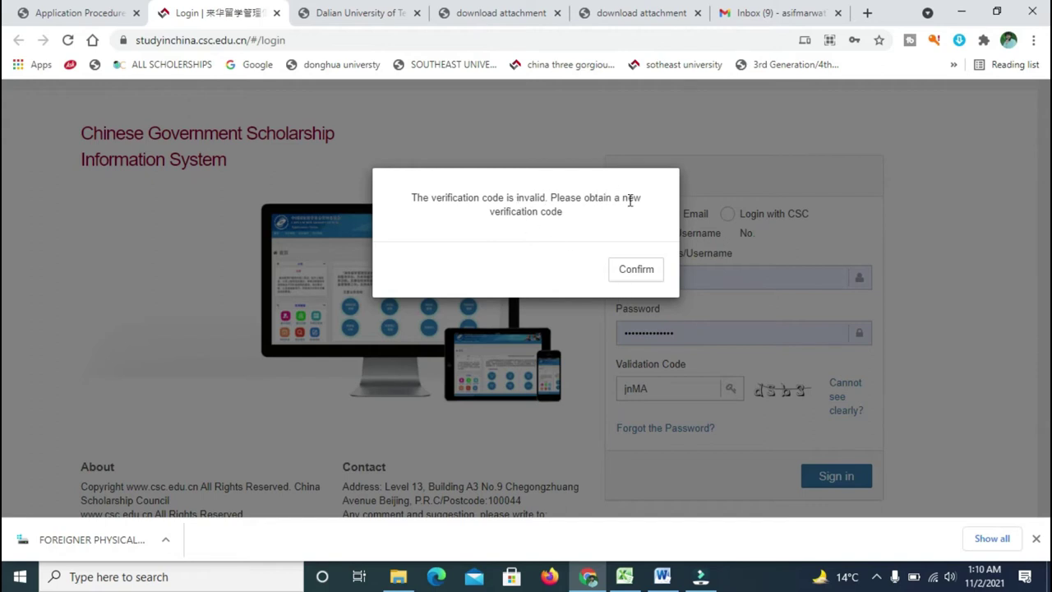
- Dismiss the invalid-code warning, enter a fresh validation code and resubmit the login
click(633, 269)
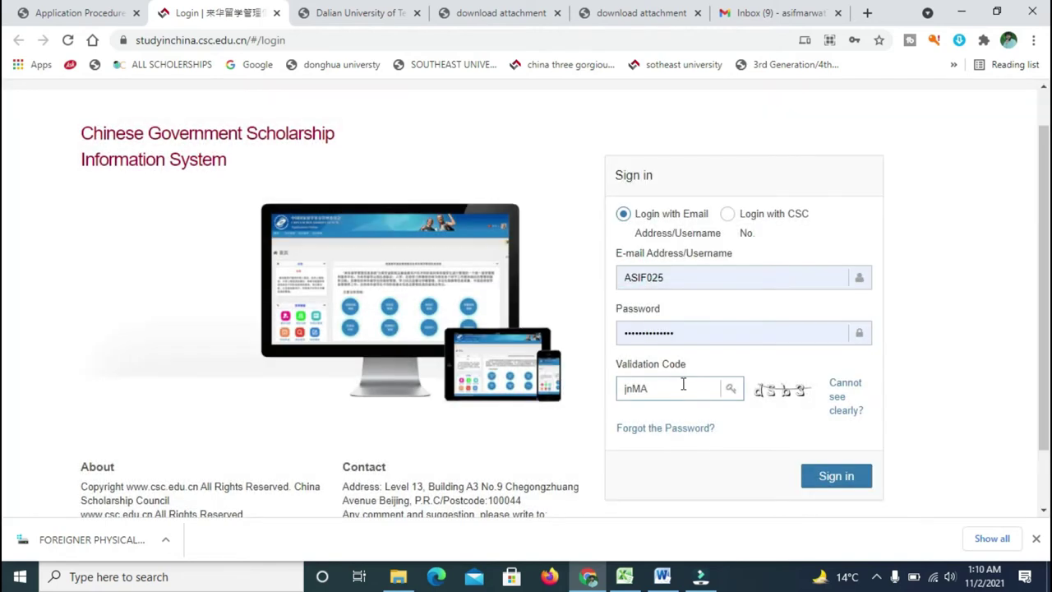
double_click(683, 388)
text(d)
key(BackSpace)
text(d)
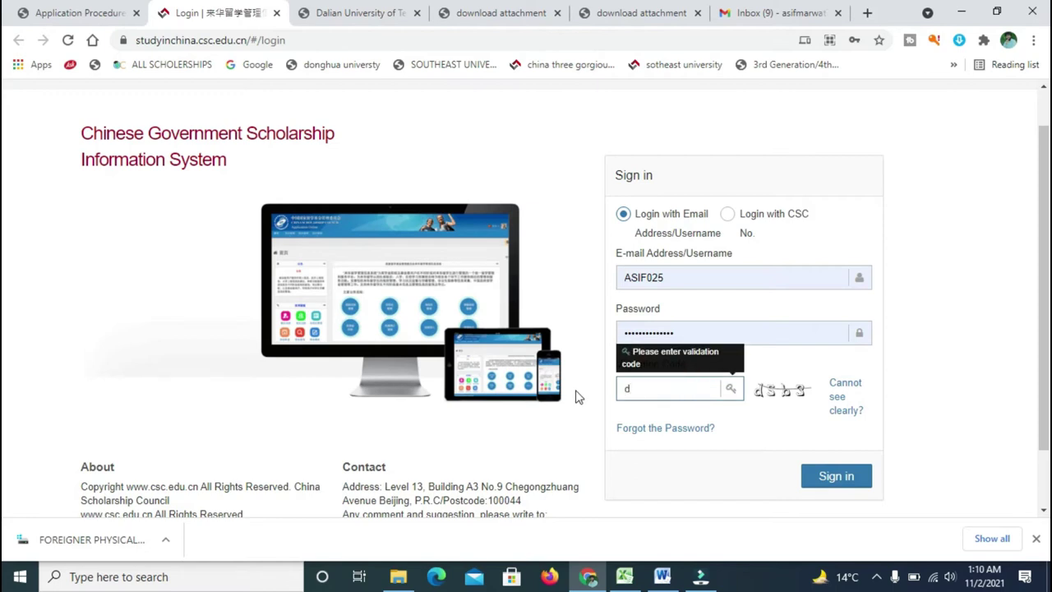
text(SbS)
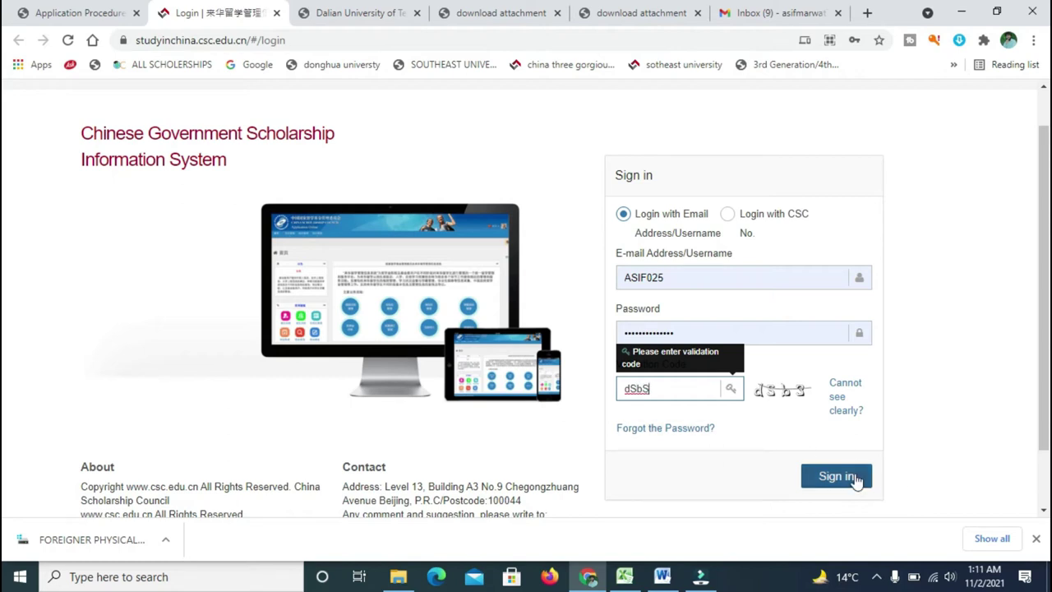
click(856, 479)
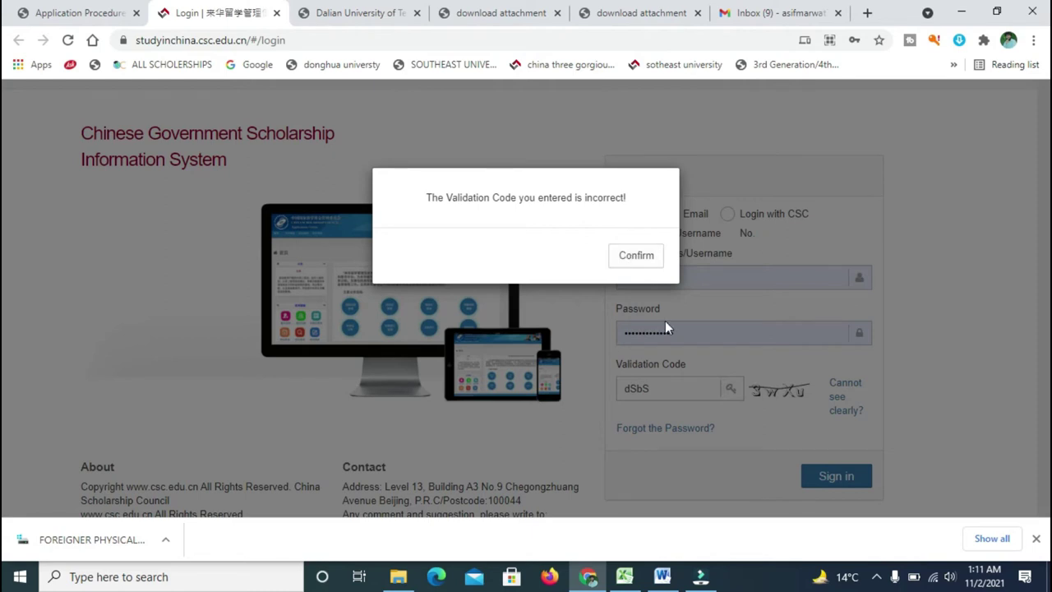
- Dismiss the incorrect-code alert, replace the code with the latest one and resubmit
click(649, 261)
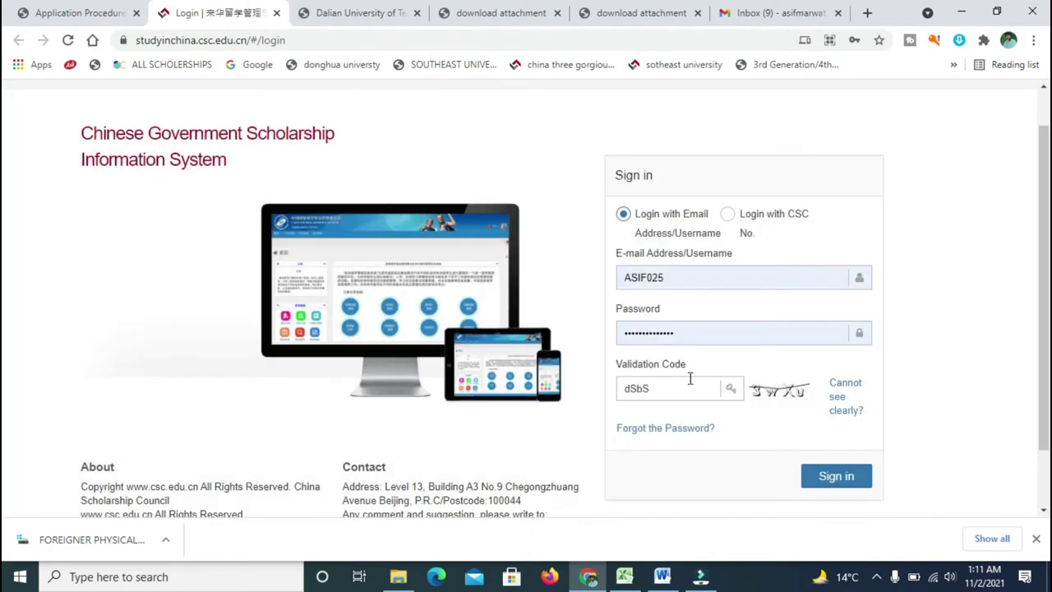
drag(685, 387, 597, 403)
text(3)
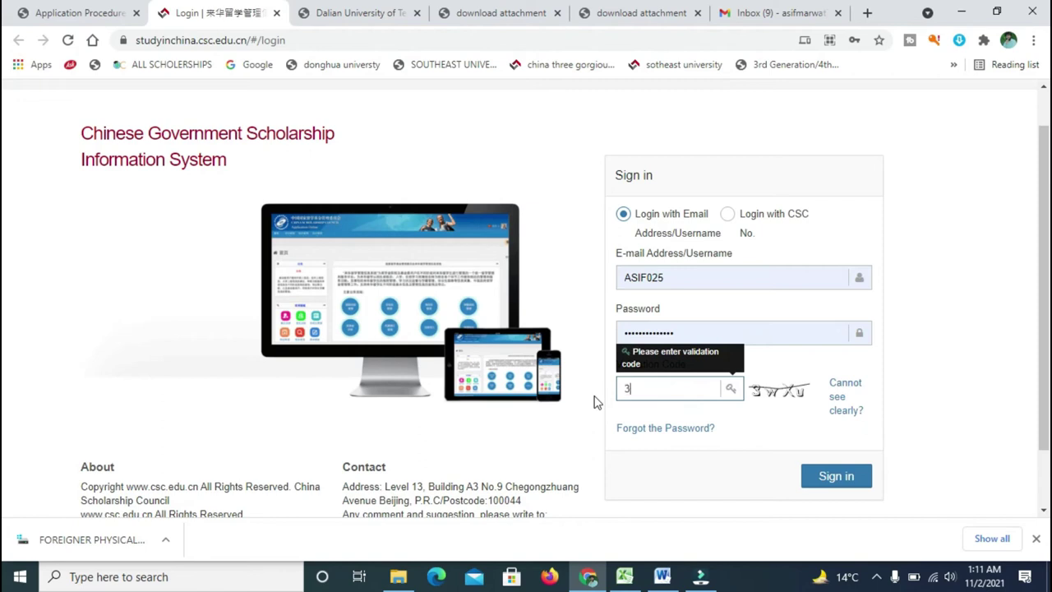
text(wXu)
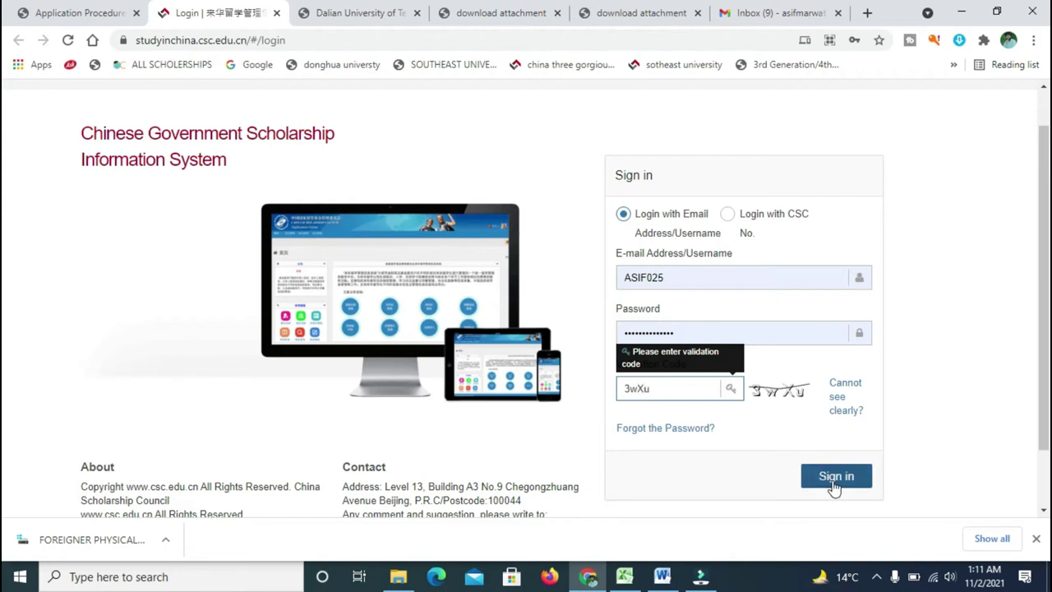
click(834, 487)
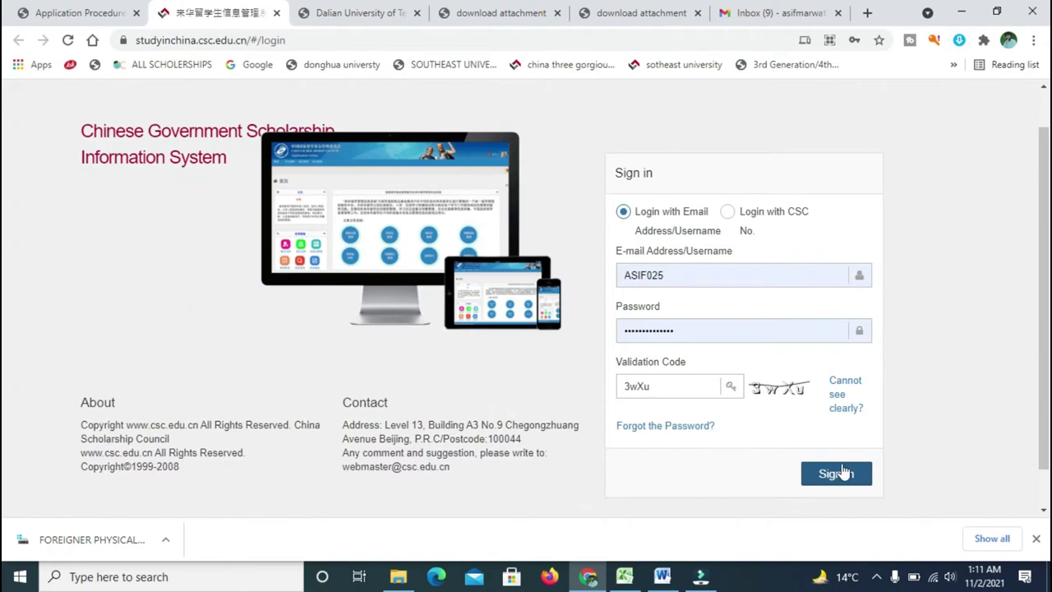
- Sign in, close the system error notice and go to Application online
click(840, 477)
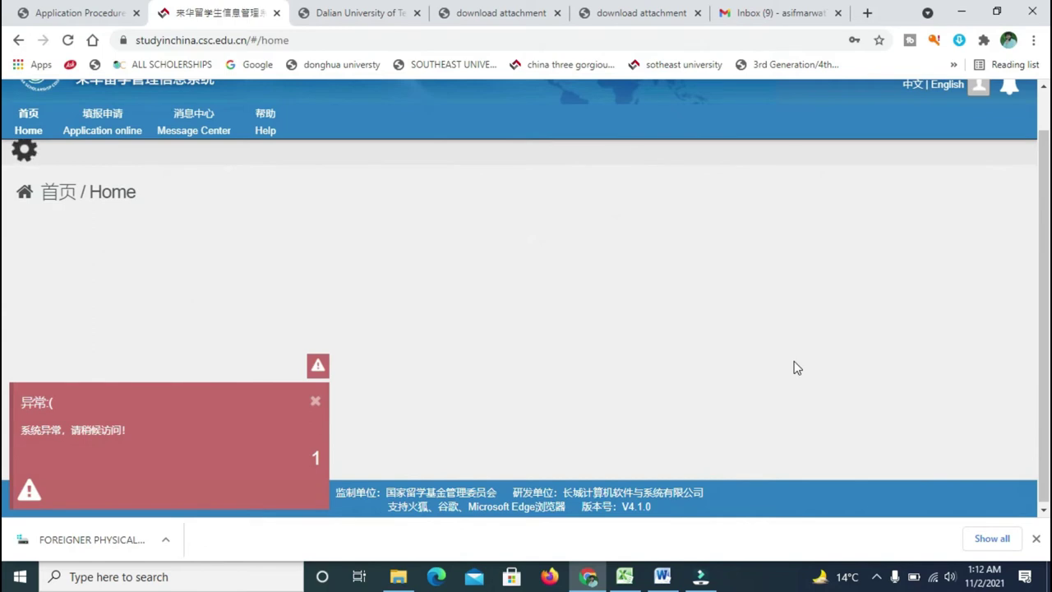
click(315, 404)
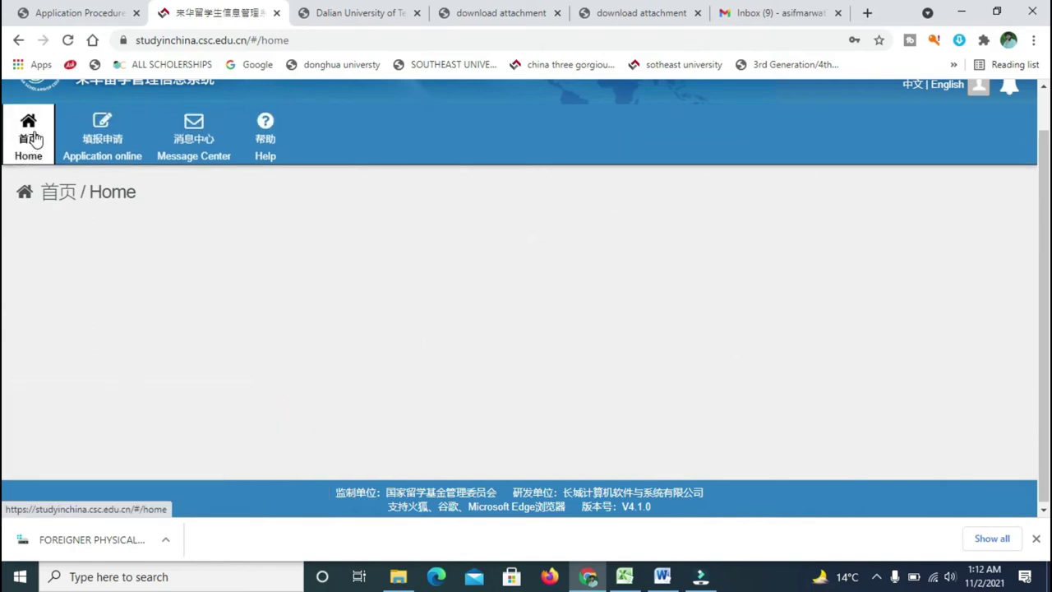
click(95, 160)
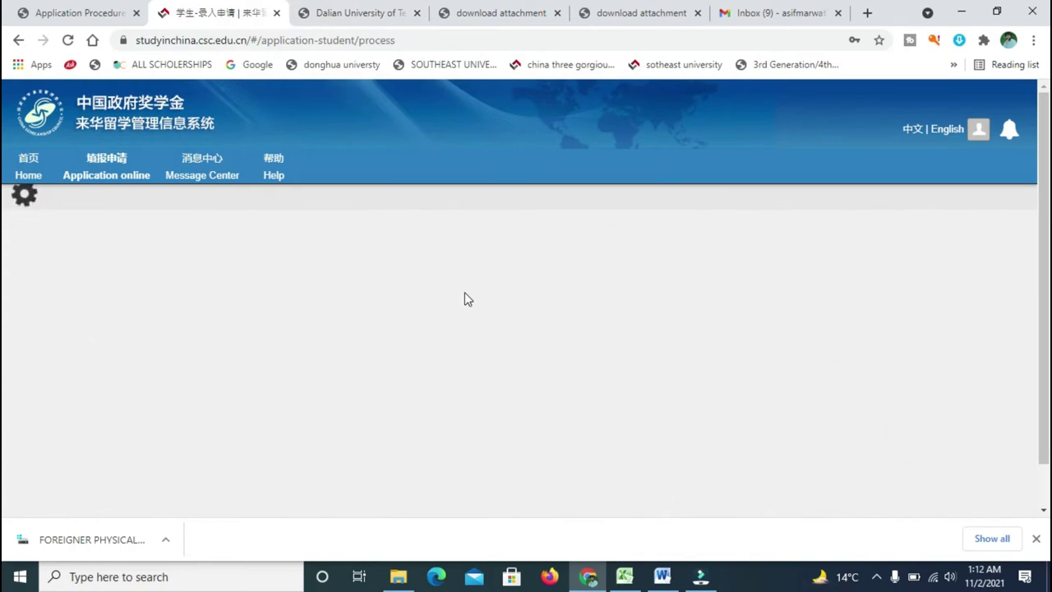
- Check the DUT login page's password field, then go back to the CSC application tab
click(367, 10)
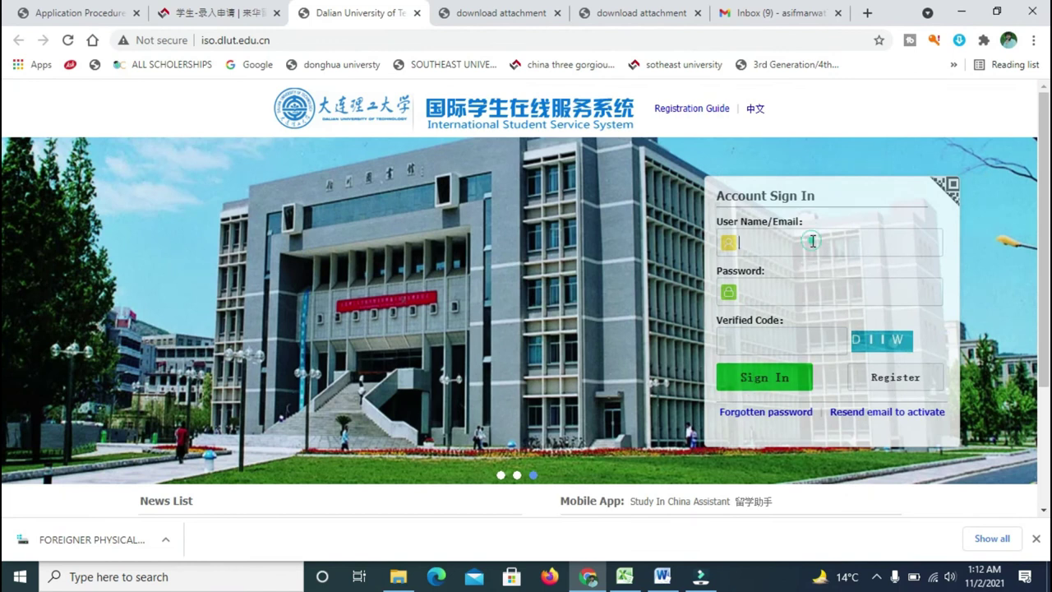
click(791, 291)
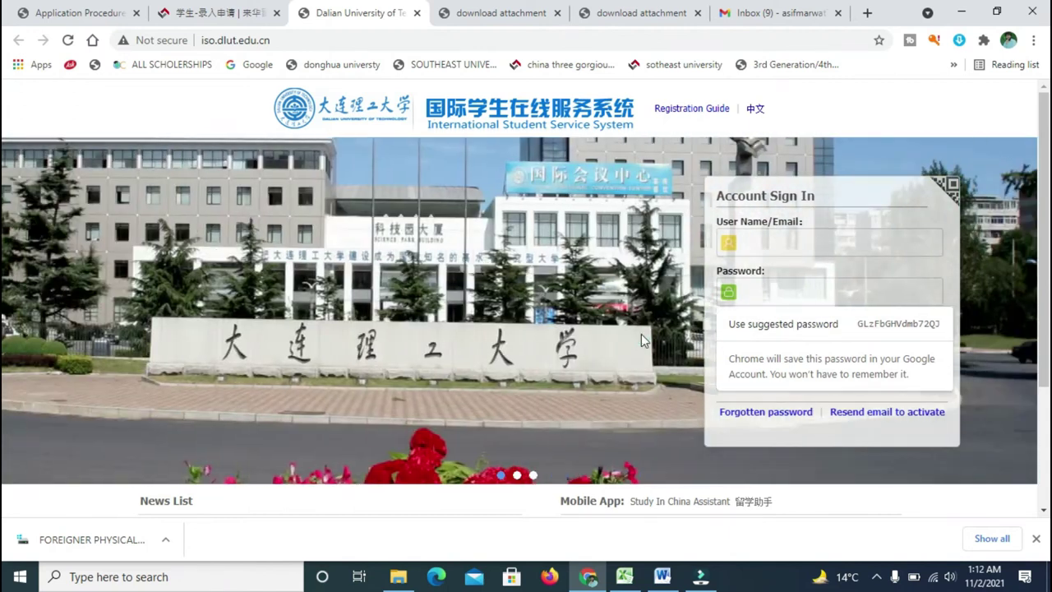
click(644, 339)
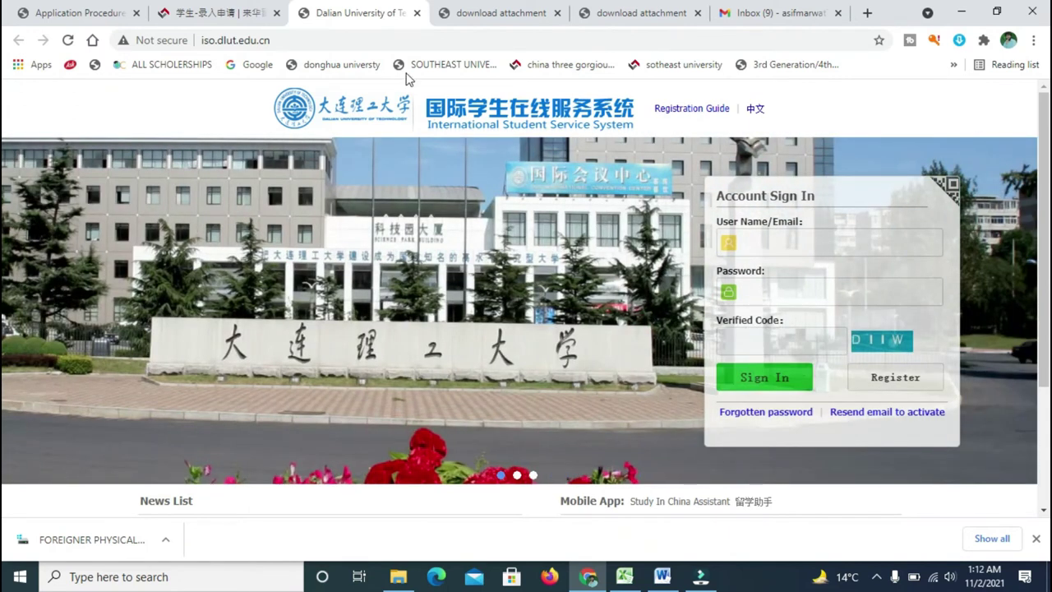
click(220, 12)
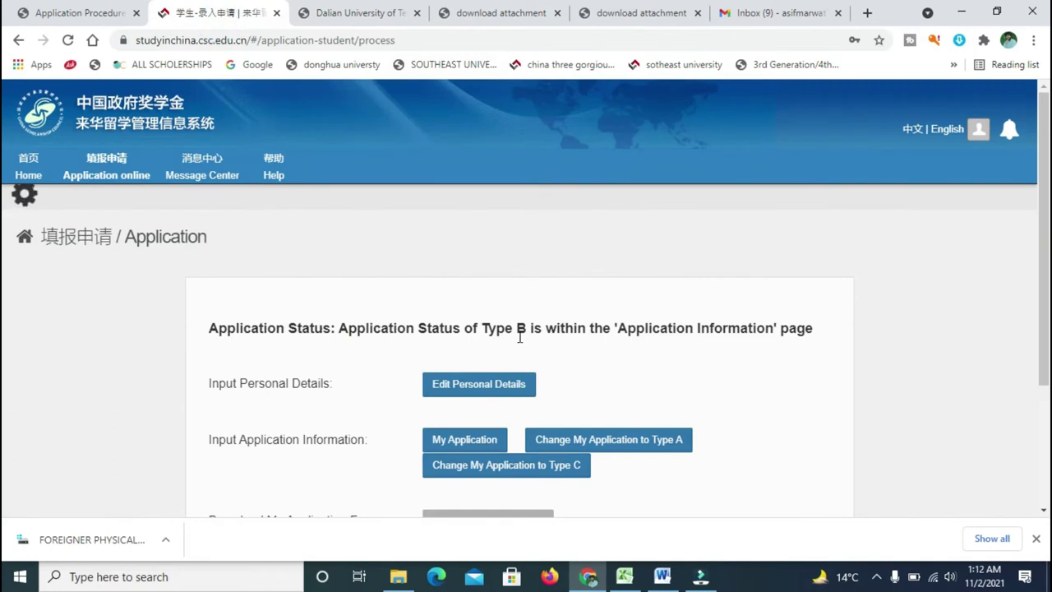
scroll(4, 327, down, 1)
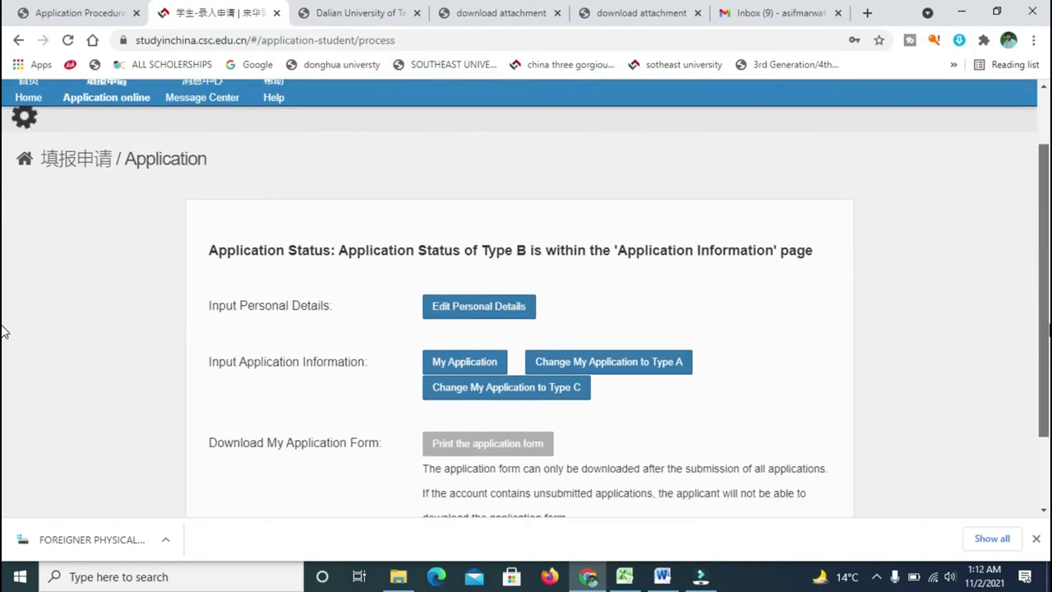
click(318, 41)
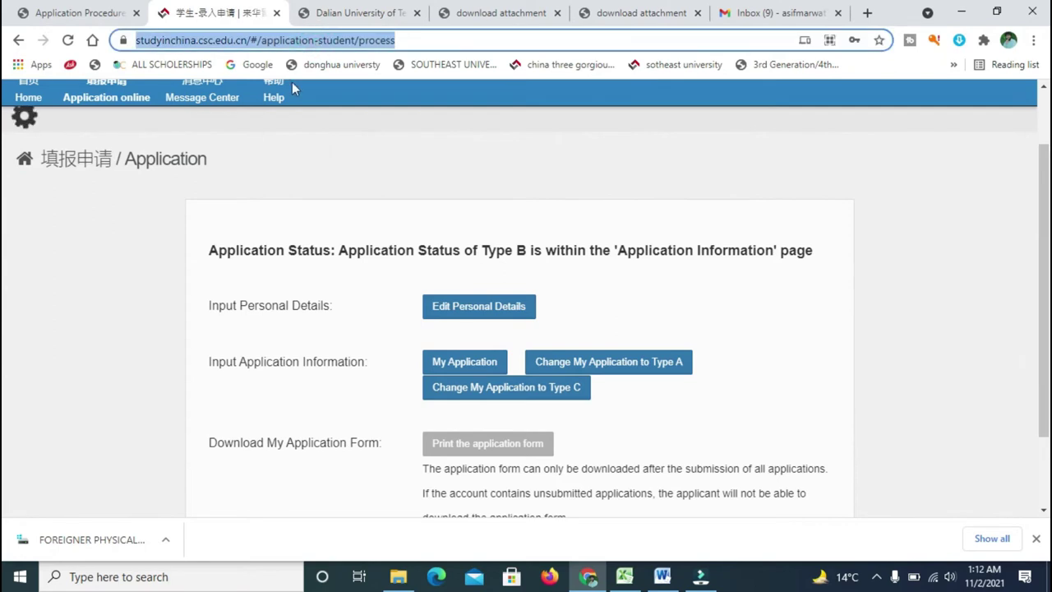
click(282, 160)
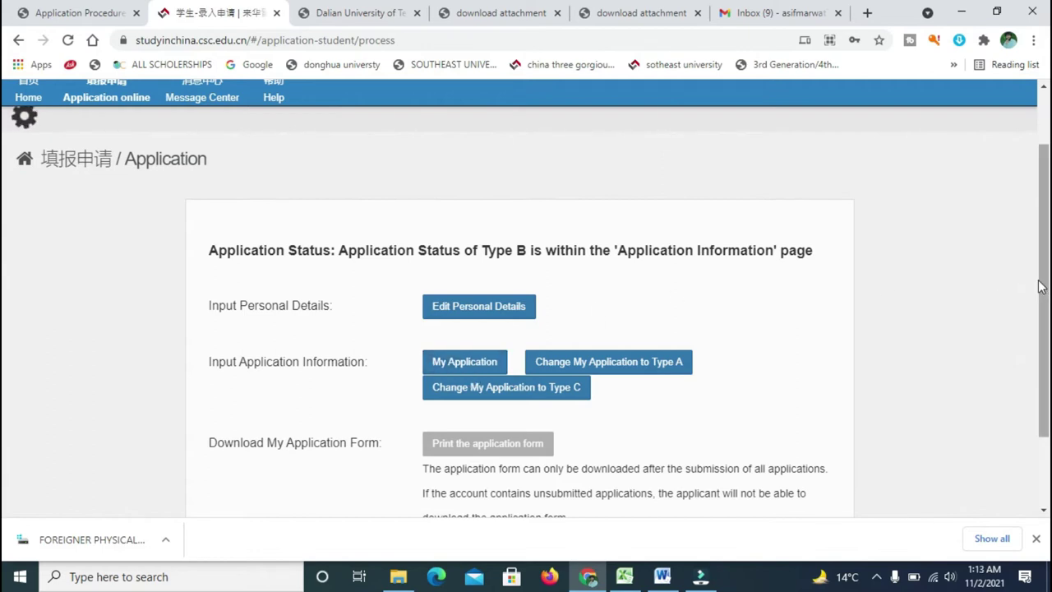
scroll(5, 263, up, 1)
scroll(4, 250, down, 1)
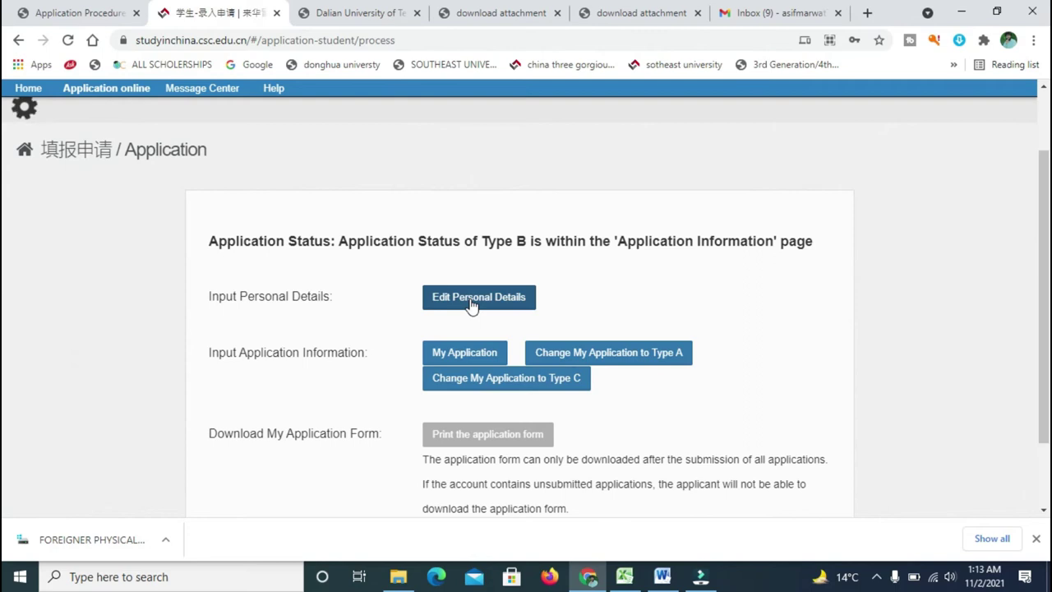
- Open Edit Personal Details and expand the Education and Employment History section
click(471, 306)
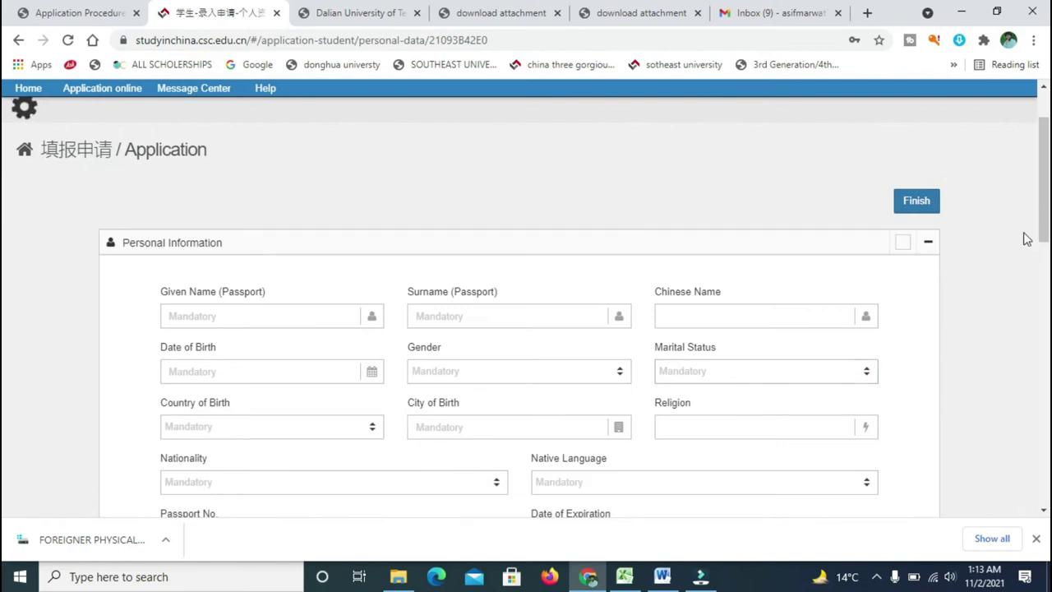
scroll(5, 312, down, 9)
scroll(4, 424, down, 5)
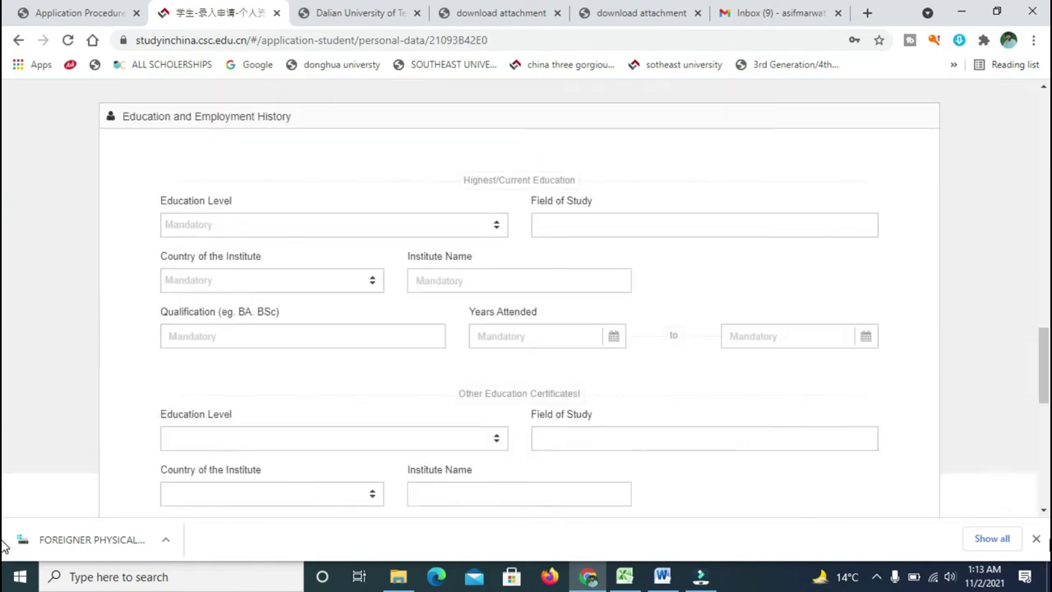
scroll(4, 329, up, 15)
scroll(4, 253, up, 2)
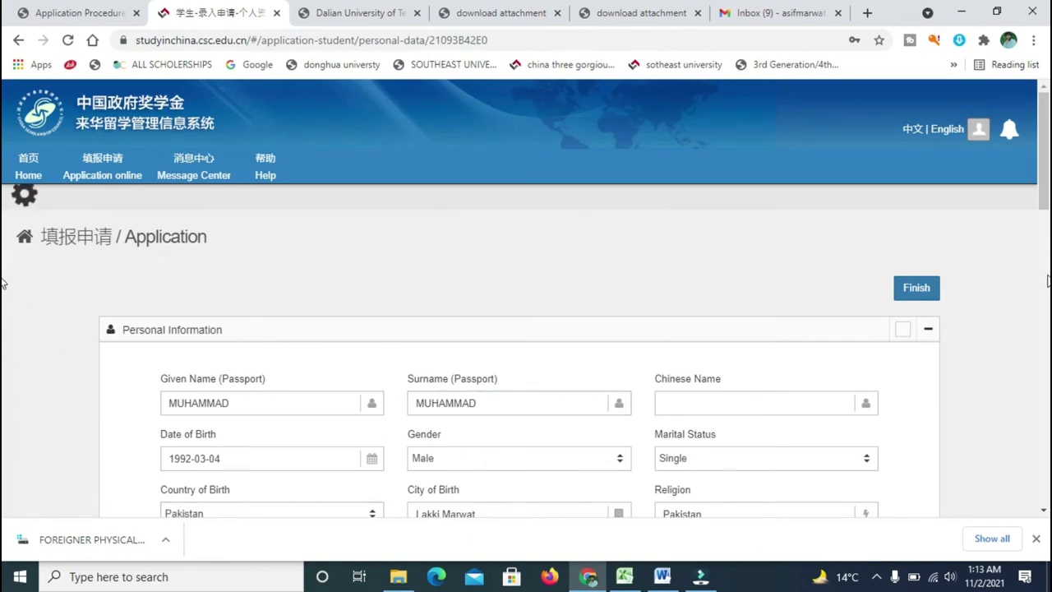
scroll(4, 246, down, 3)
scroll(4, 266, down, 7)
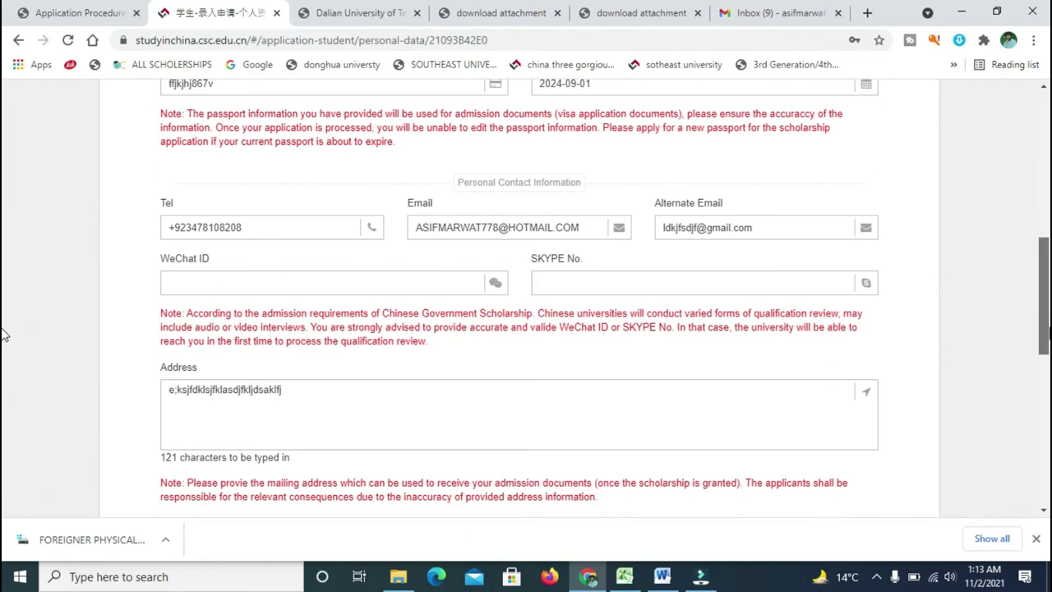
scroll(4, 427, down, 3)
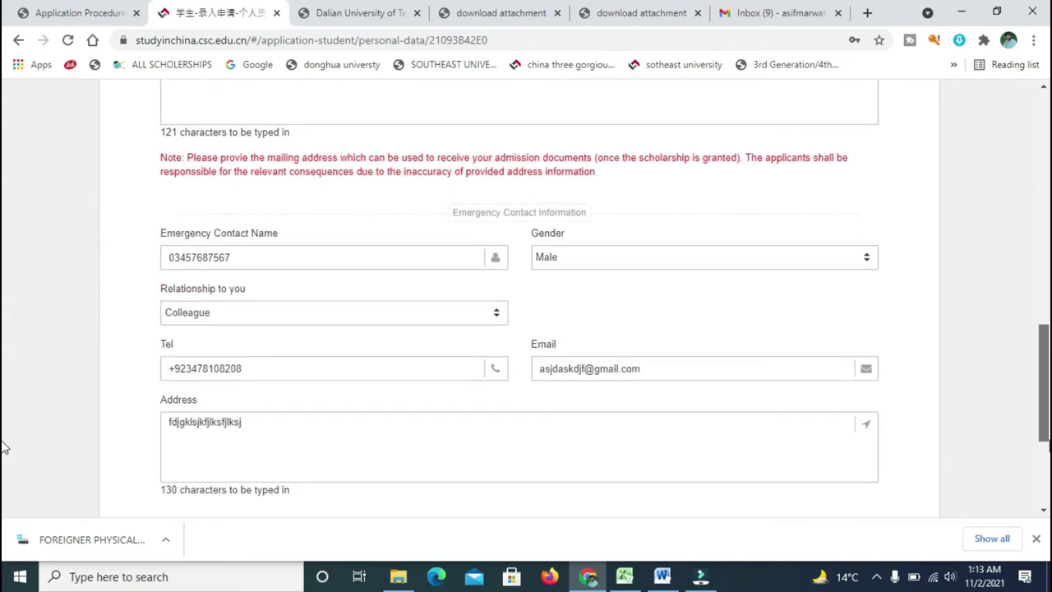
click(697, 390)
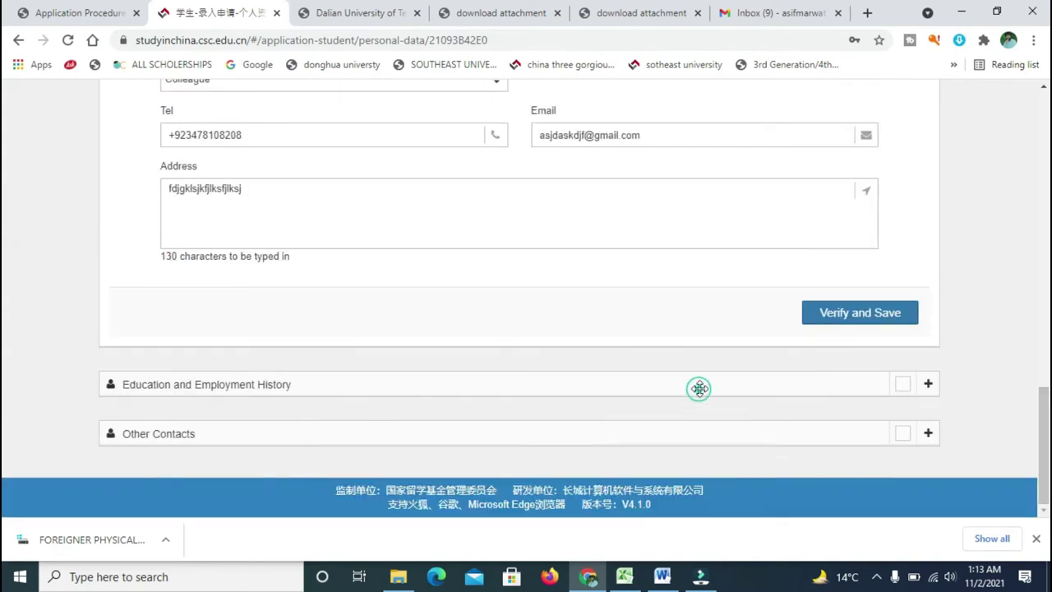
click(663, 386)
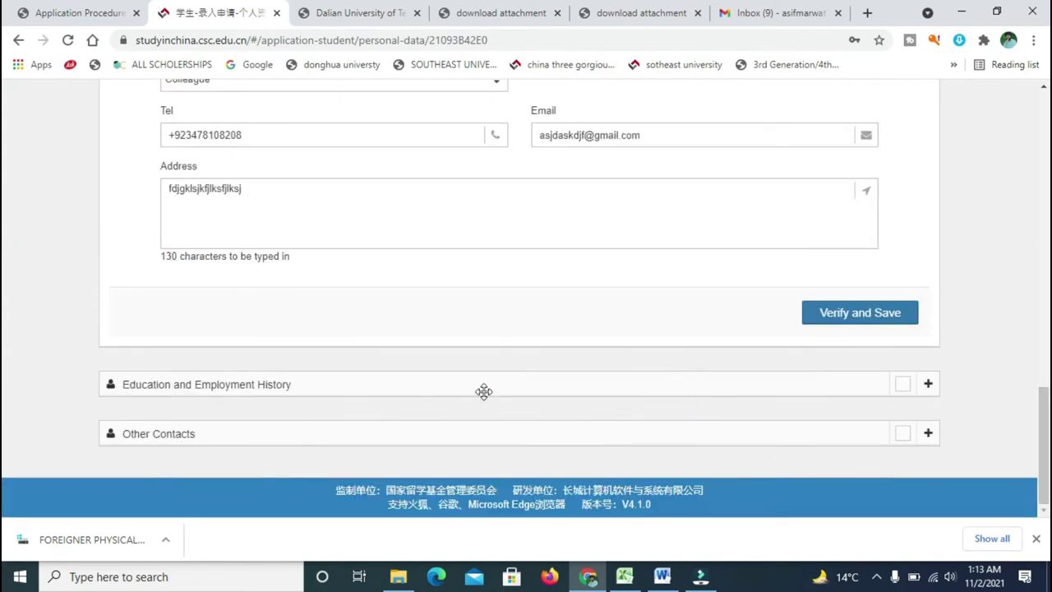
click(342, 390)
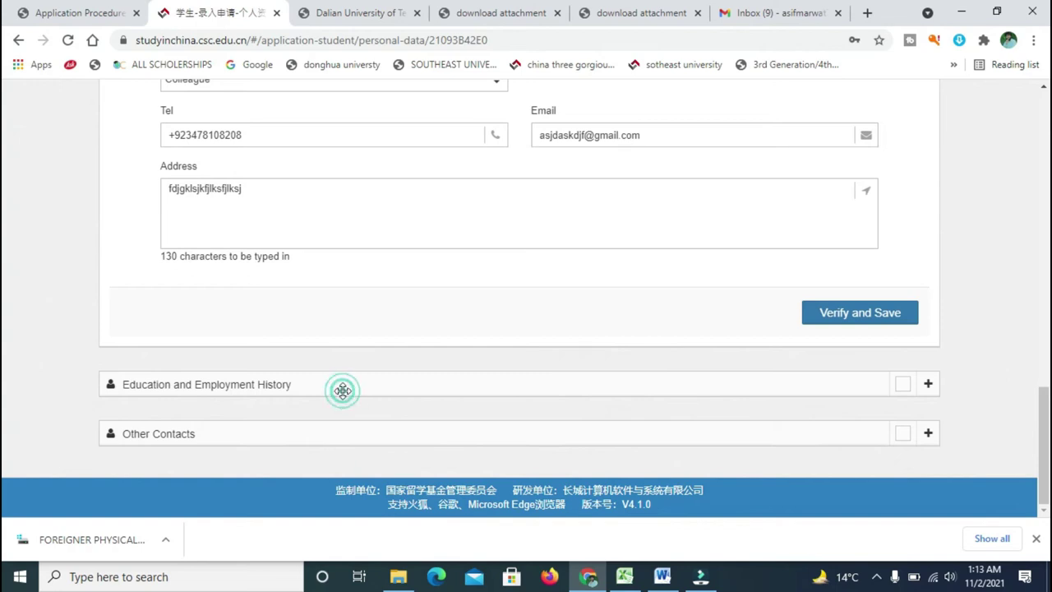
click(935, 388)
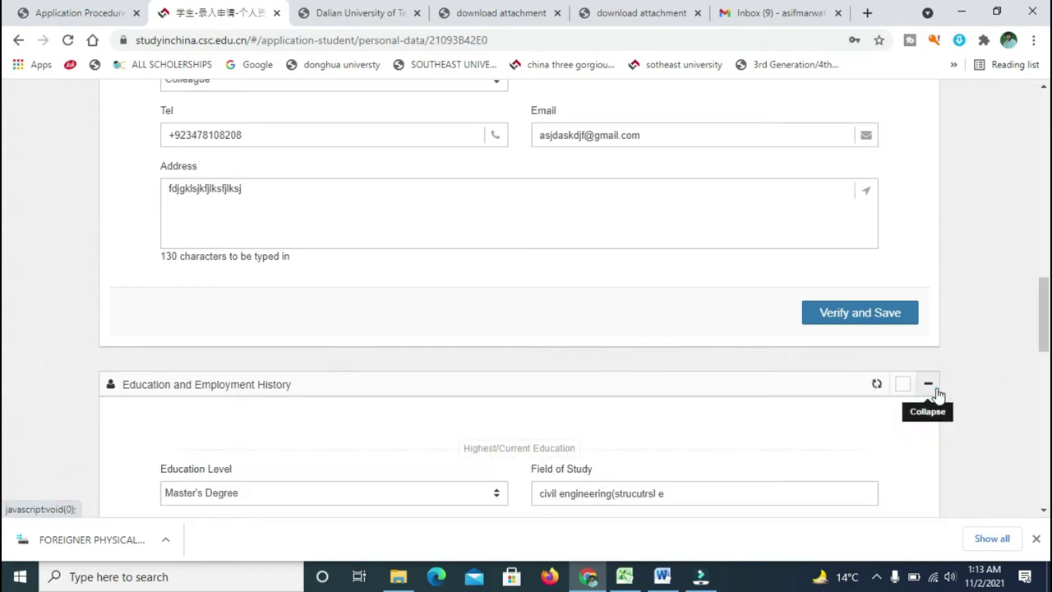
- Expand the Other Contacts section further down the personal details form
scroll(4, 339, down, 4)
scroll(4, 384, down, 1)
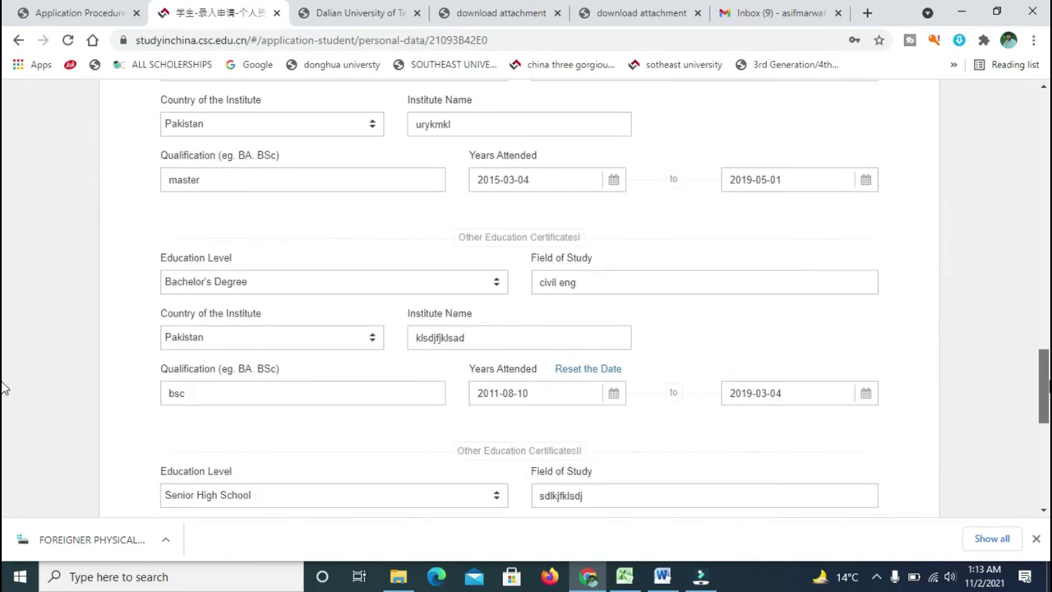
scroll(4, 388, down, 6)
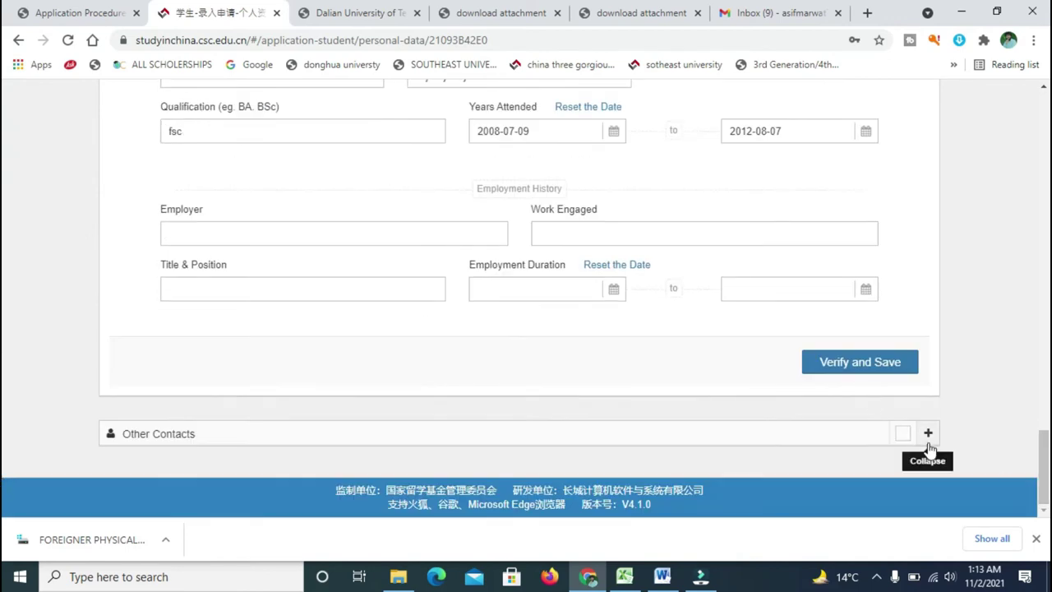
click(929, 434)
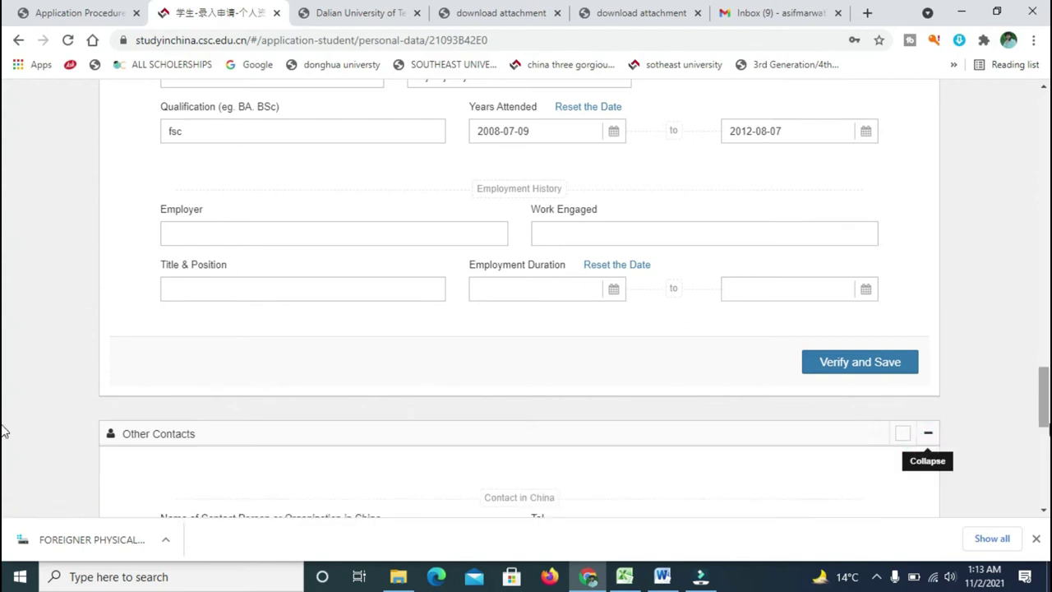
scroll(4, 440, down, 1)
scroll(4, 448, down, 2)
drag(1042, 427, 1040, 61)
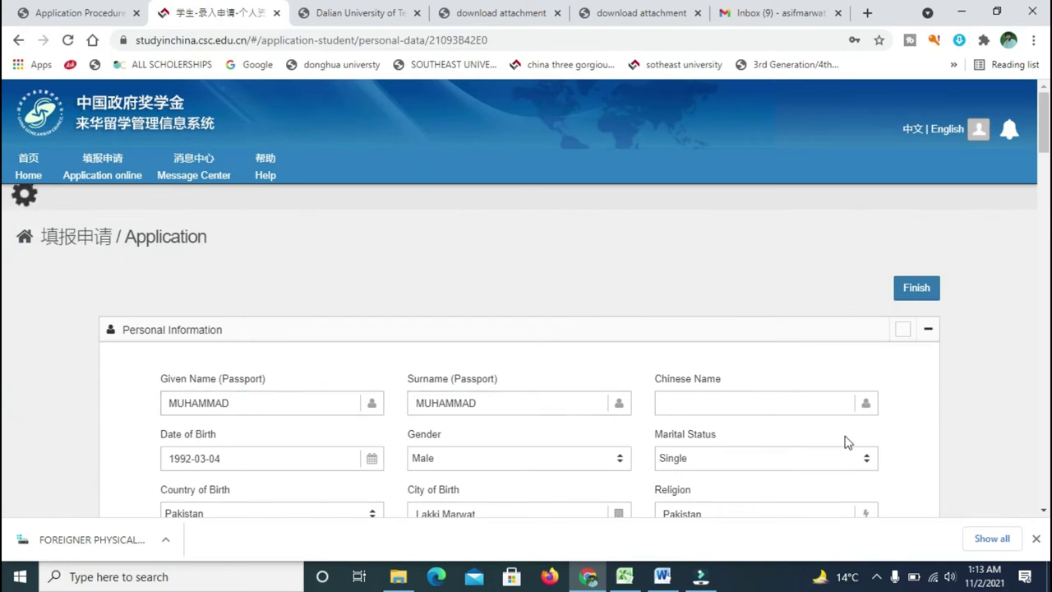
scroll(848, 443, down, 4)
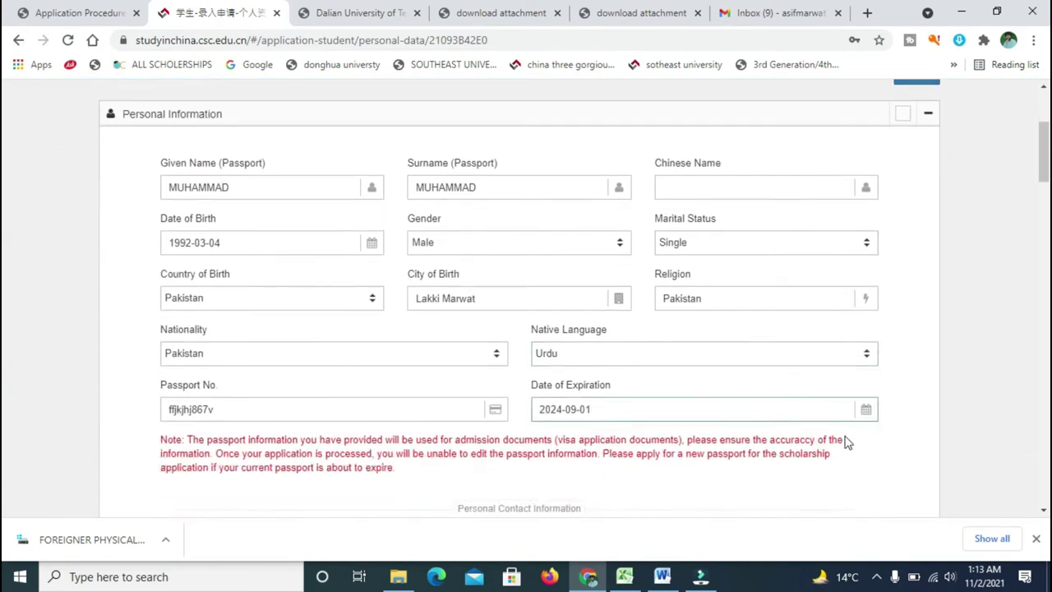
scroll(848, 442, down, 1)
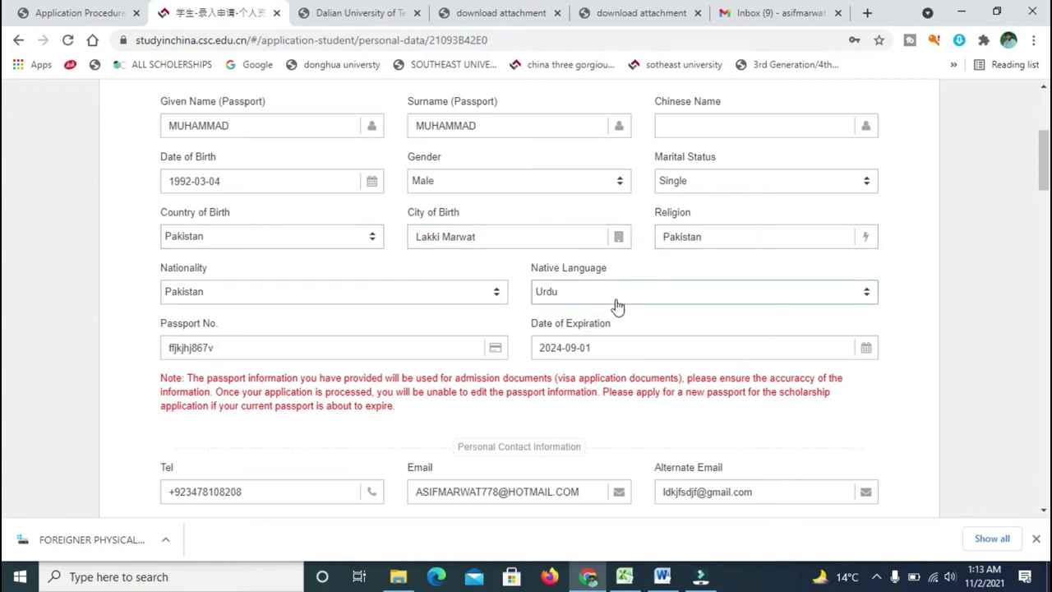
- Review the passport number, mailing address and emergency contact name fields
click(409, 354)
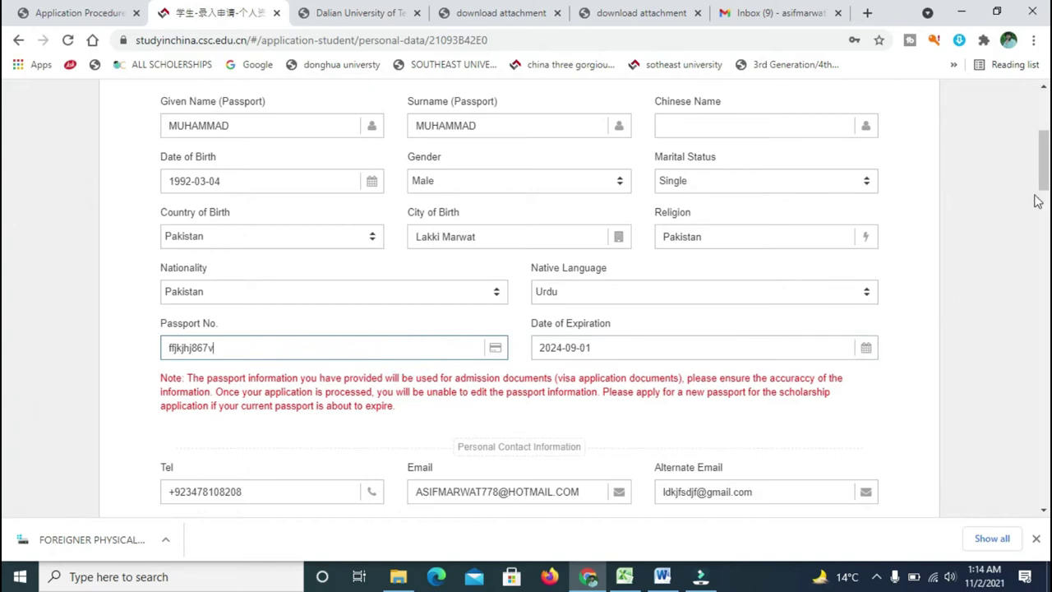
drag(1041, 186, 1042, 194)
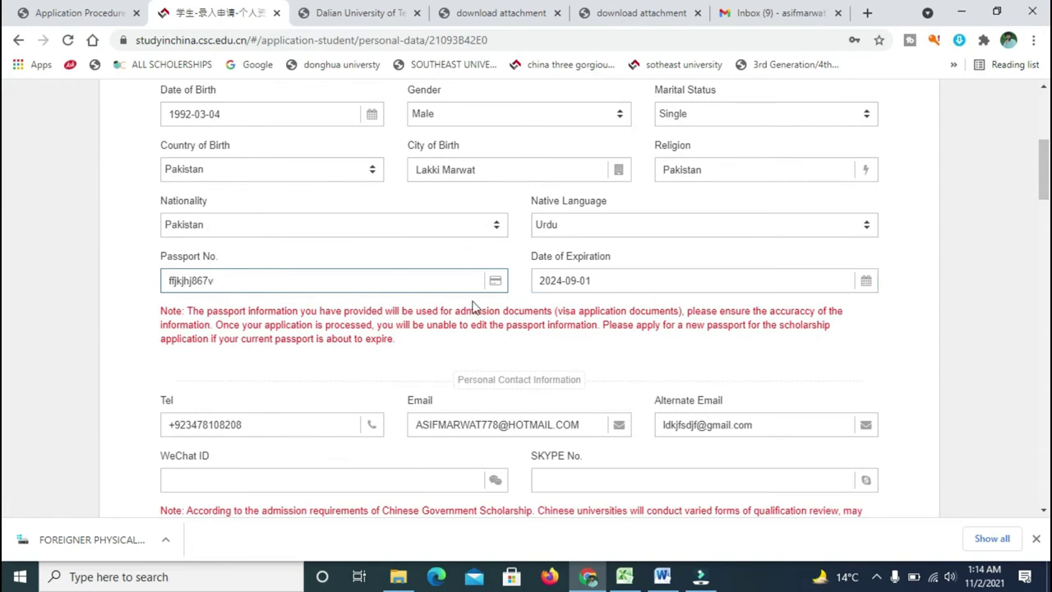
drag(1047, 192, 1046, 226)
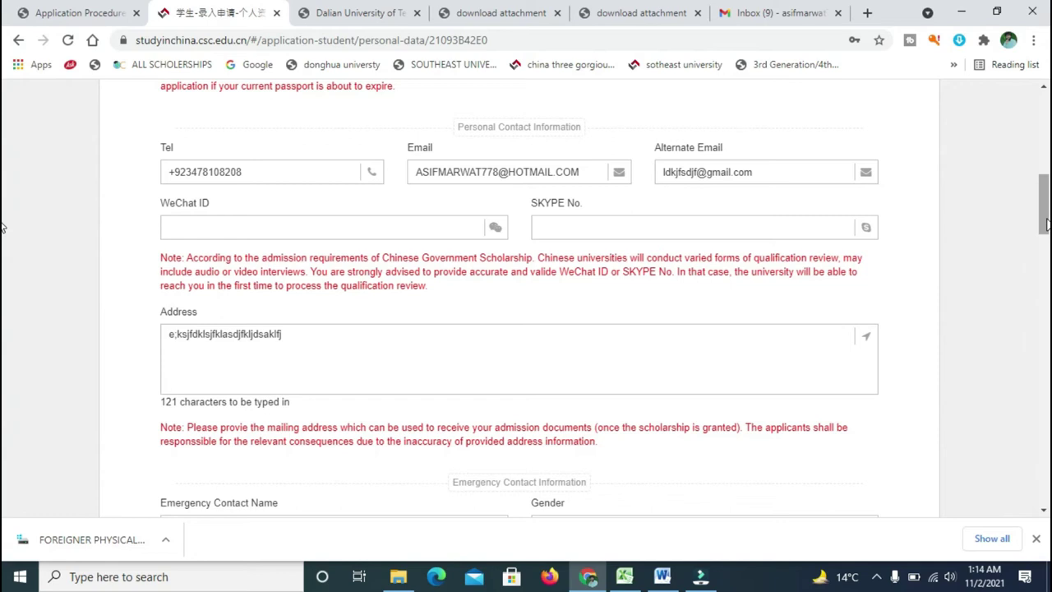
click(691, 383)
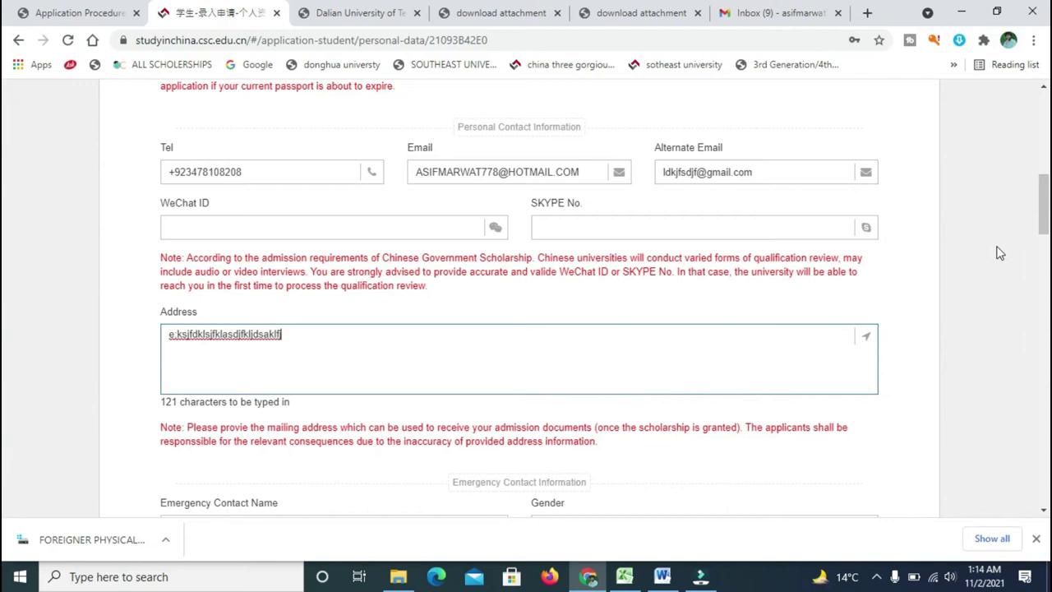
scroll(3, 214, down, 3)
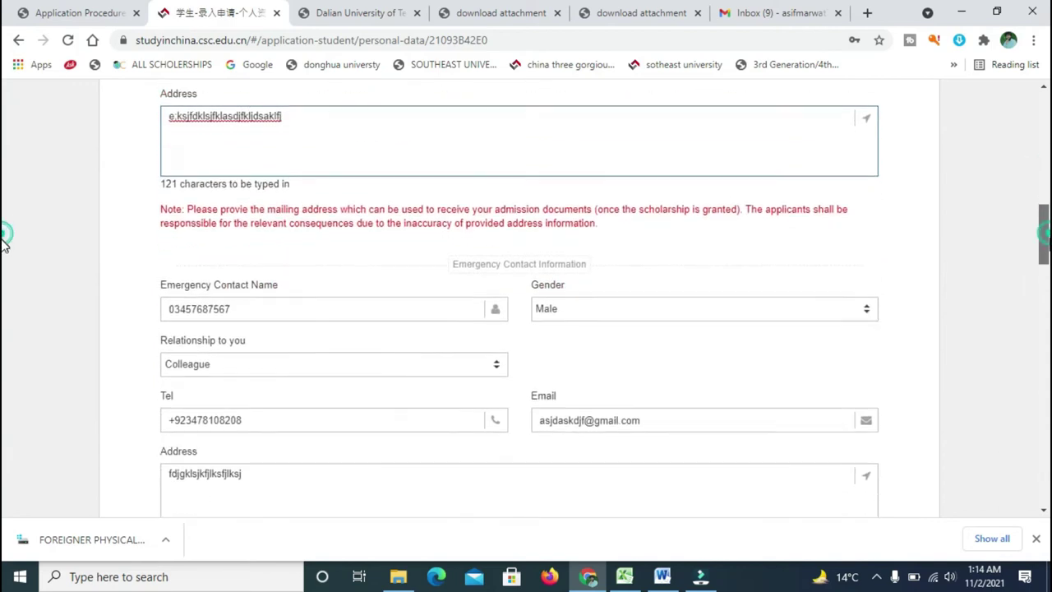
scroll(4, 243, down, 1)
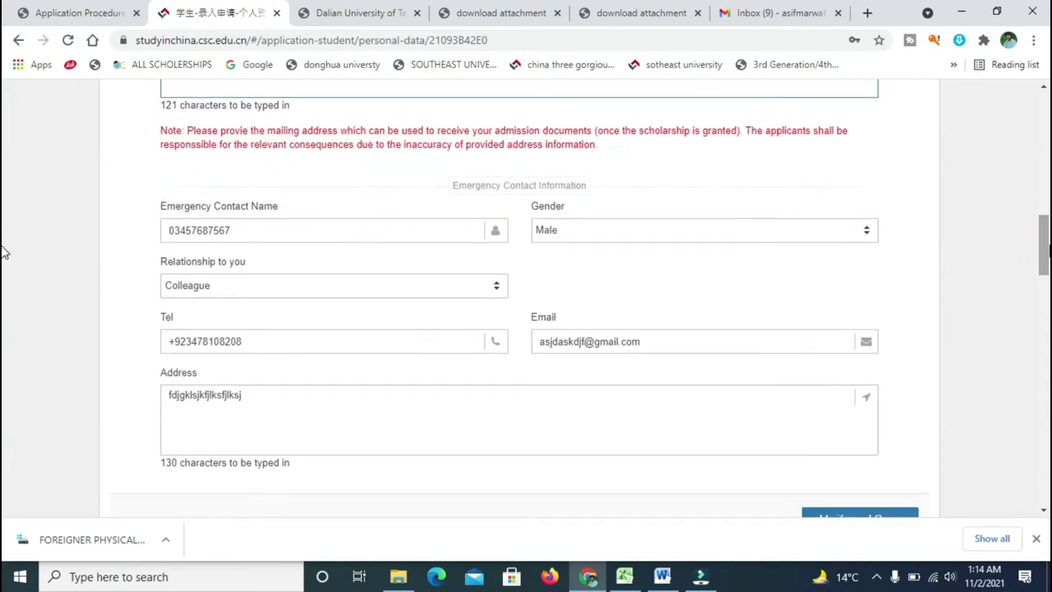
click(390, 234)
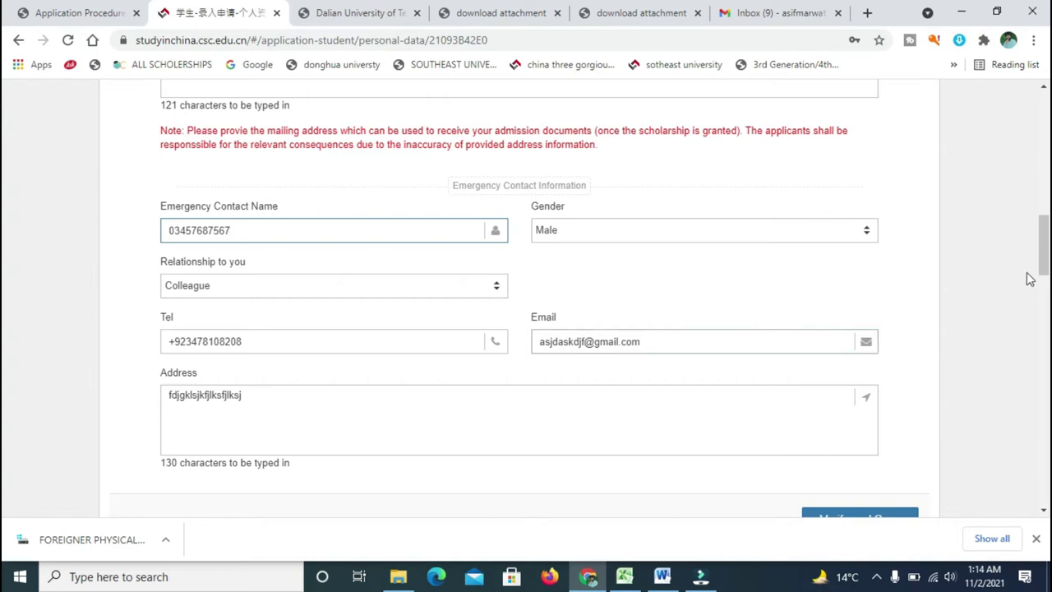
scroll(4, 247, down, 1)
scroll(3, 263, down, 3)
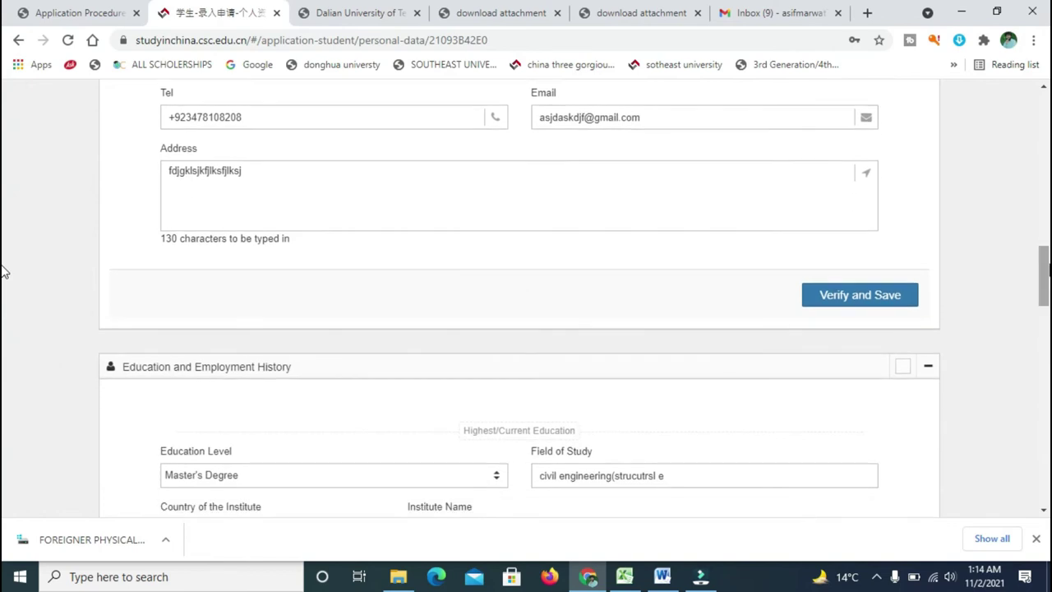
scroll(3, 271, down, 1)
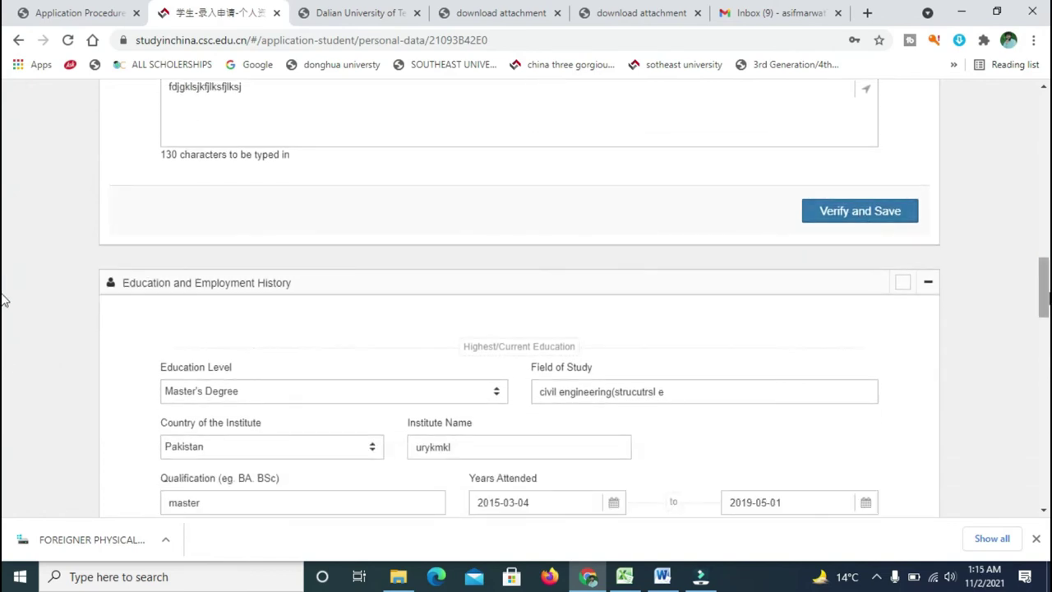
scroll(3, 300, down, 3)
scroll(4, 320, up, 1)
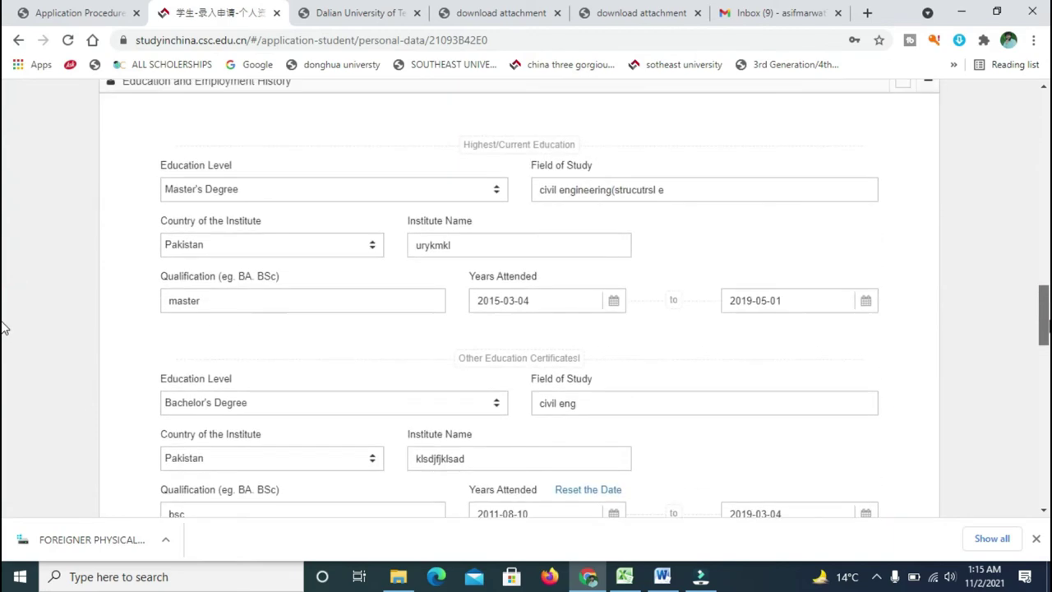
scroll(3, 327, up, 1)
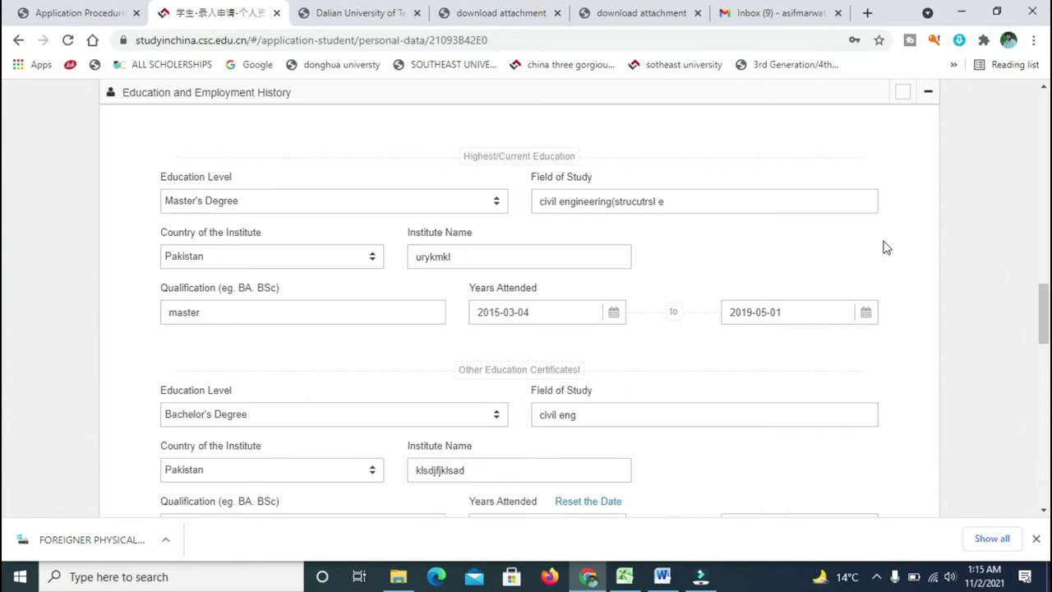
click(785, 197)
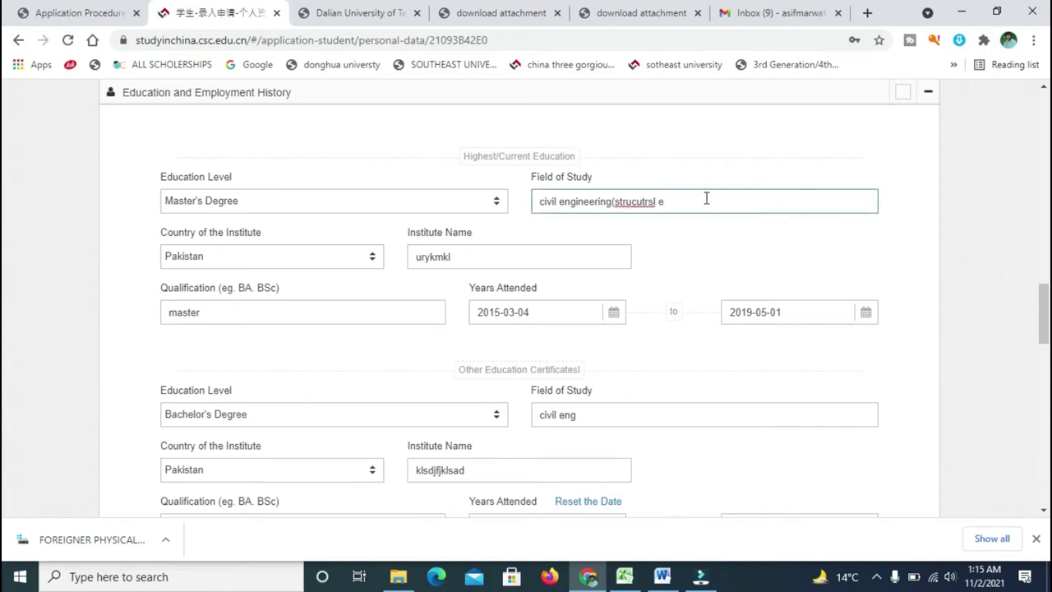
drag(705, 198, 551, 197)
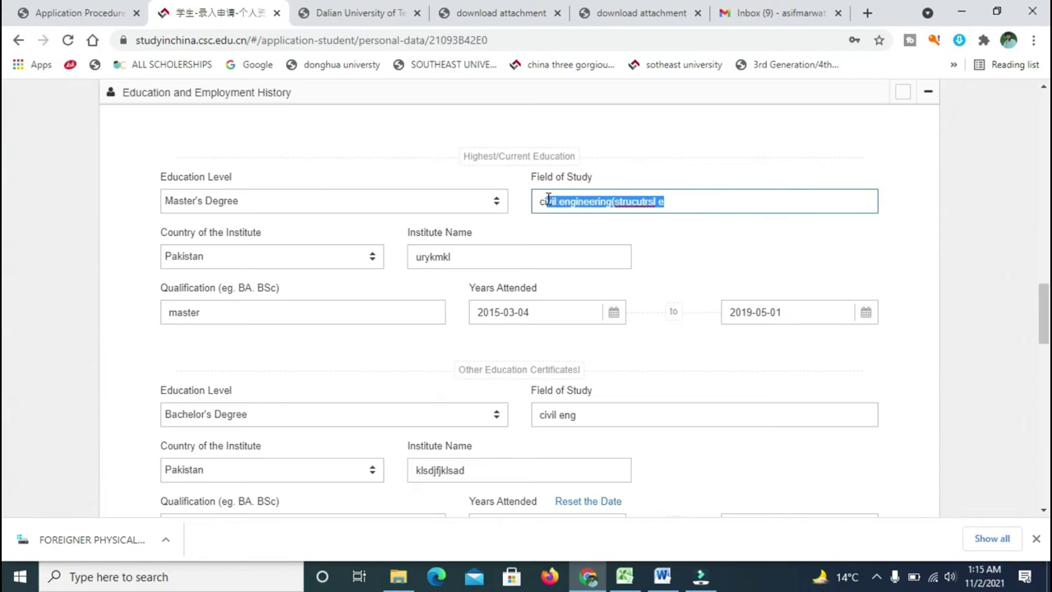
click(533, 200)
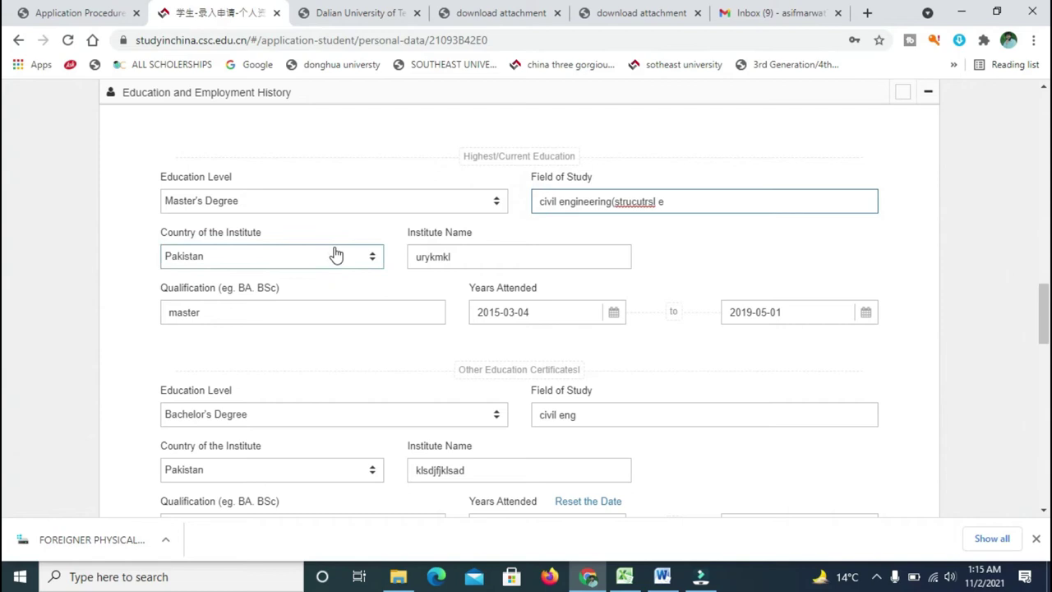
click(449, 250)
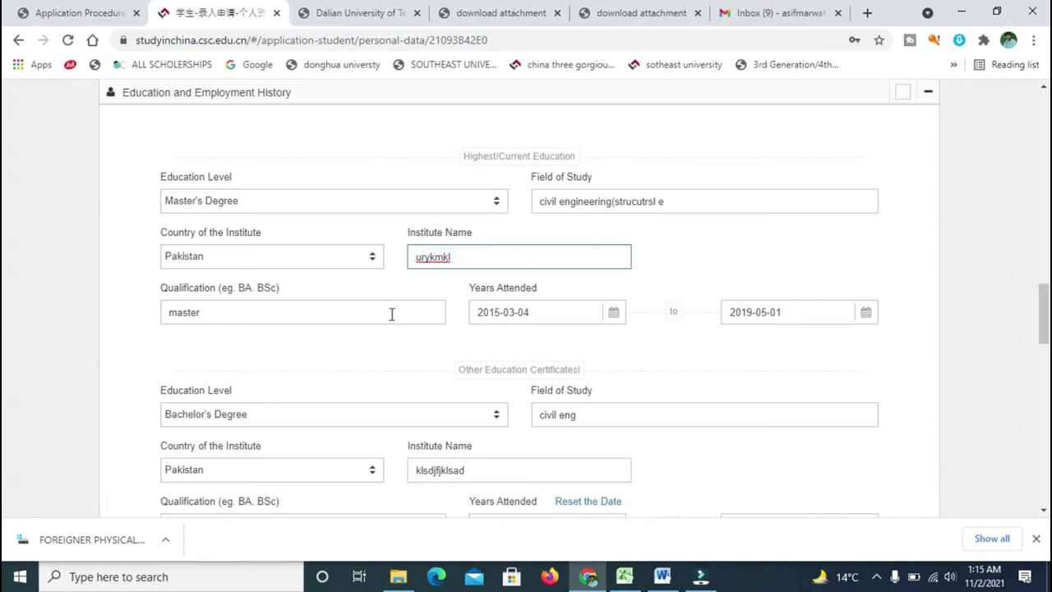
click(343, 319)
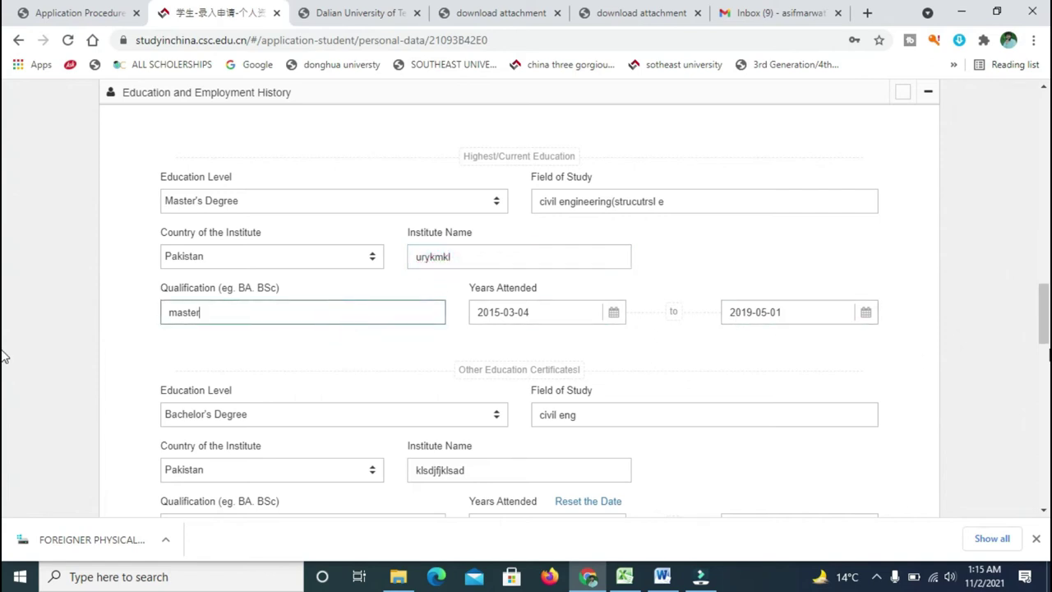
scroll(5, 356, down, 1)
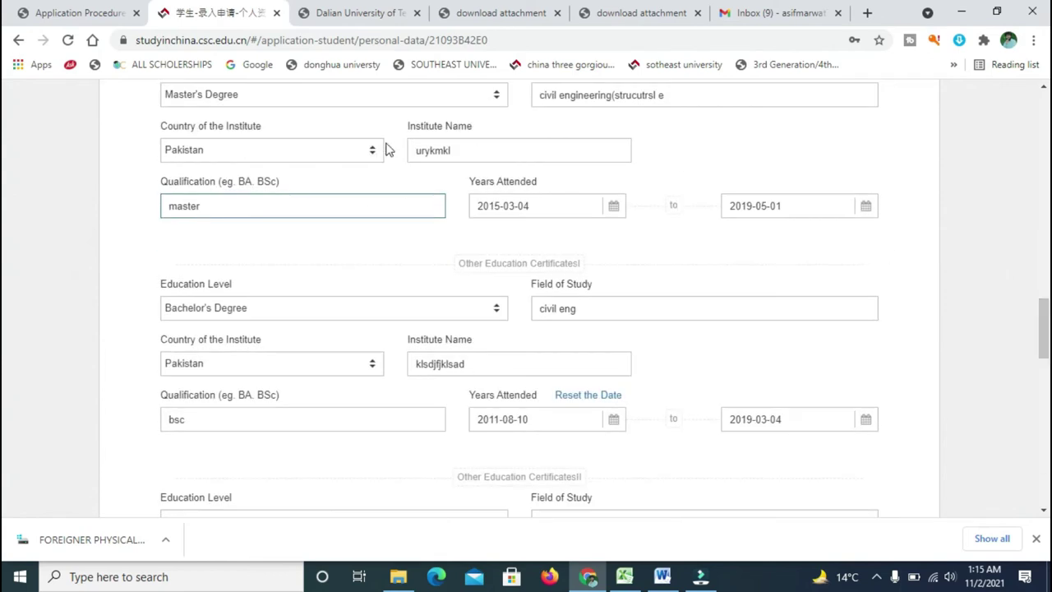
click(281, 323)
click(308, 310)
click(392, 286)
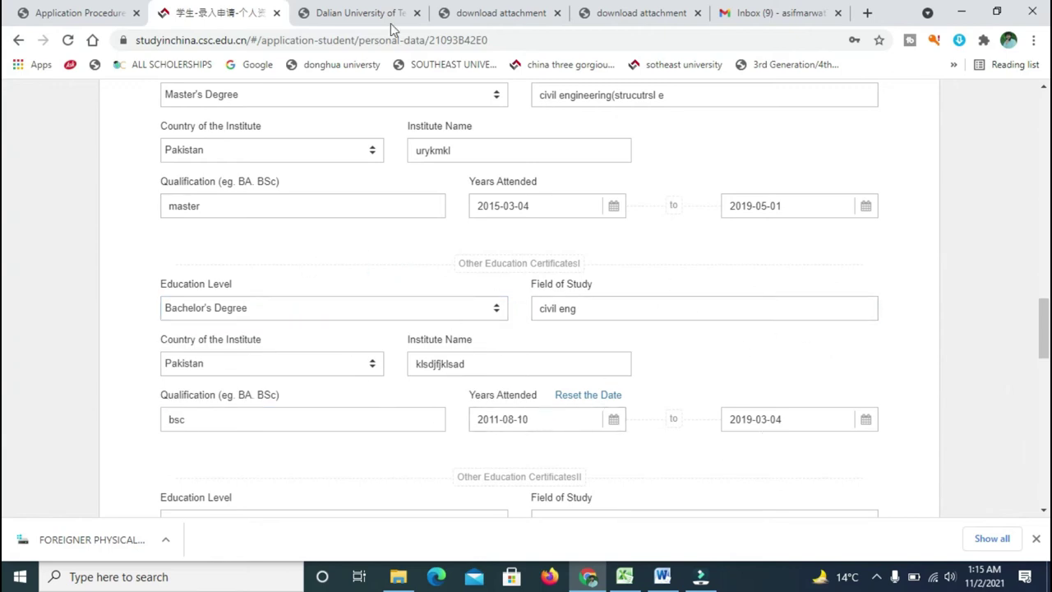
scroll(4, 350, down, 1)
scroll(4, 349, down, 5)
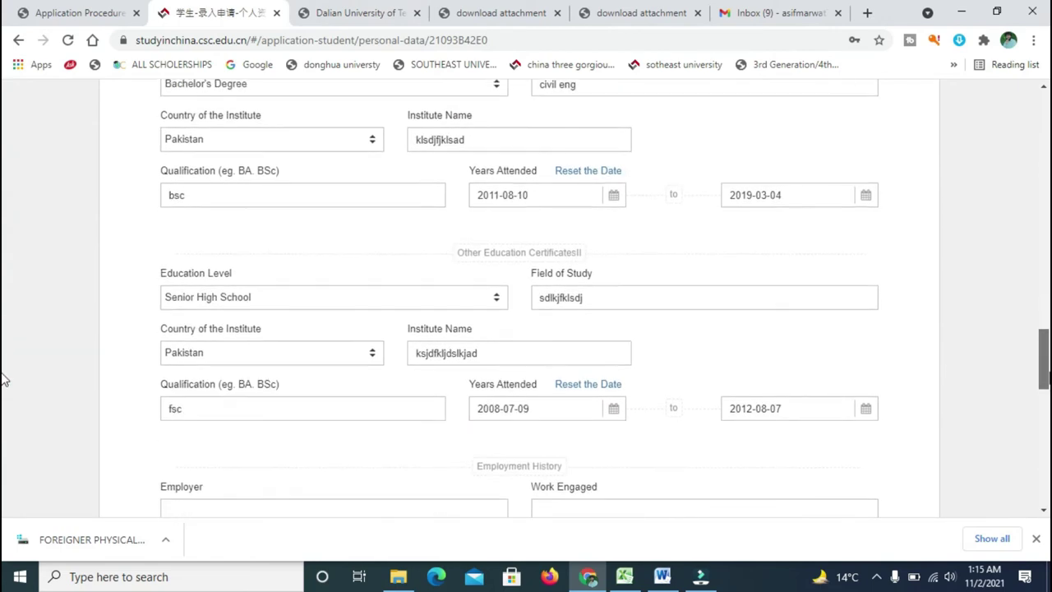
scroll(4, 380, down, 1)
scroll(4, 380, down, 2)
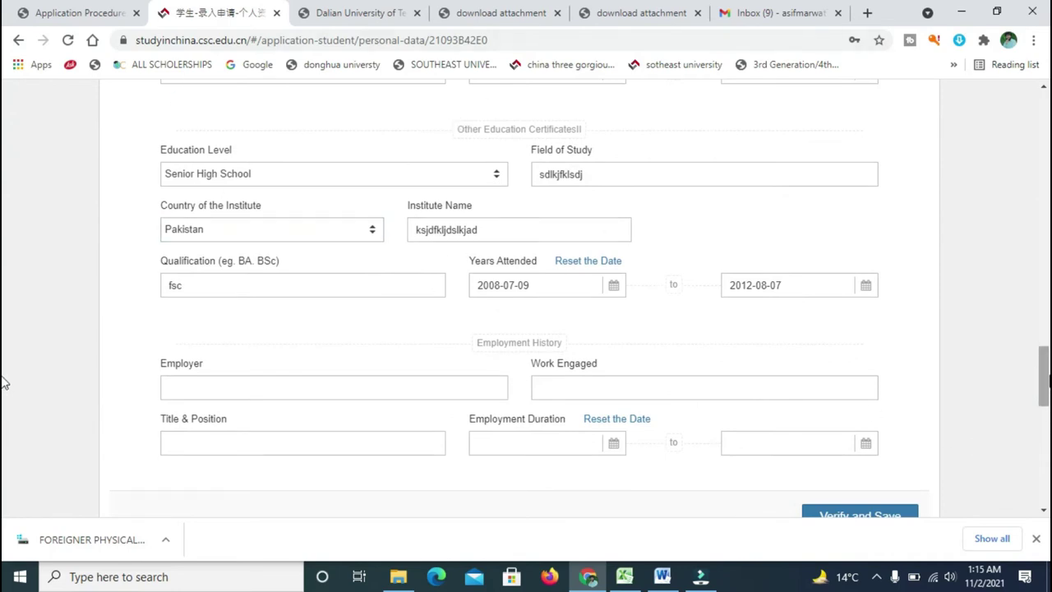
scroll(5, 380, down, 3)
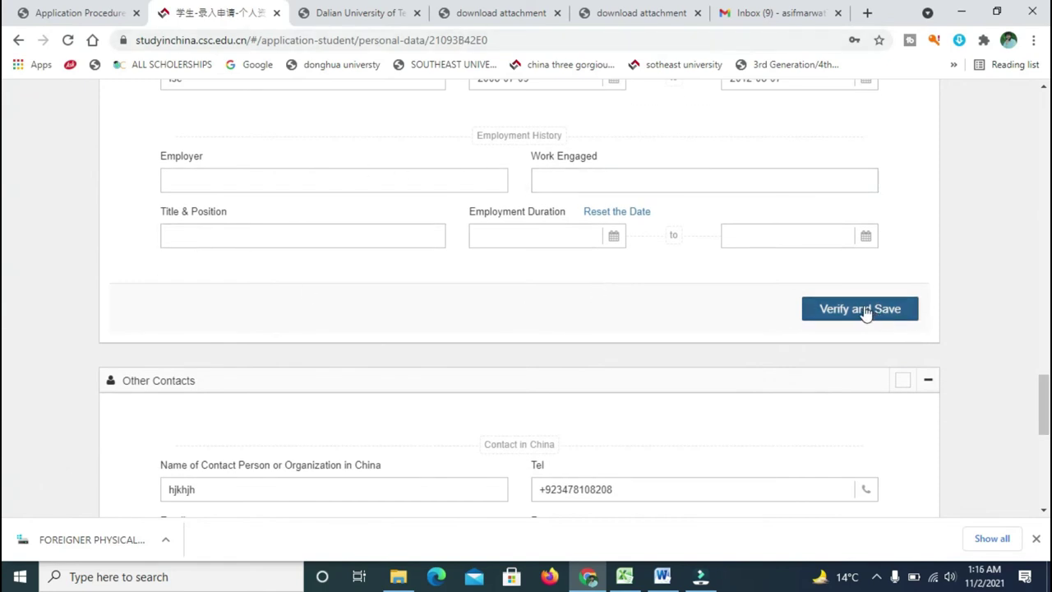
- Check the China contact, address and spouse occupation entries, then Verify and Save the details
scroll(3, 401, down, 3)
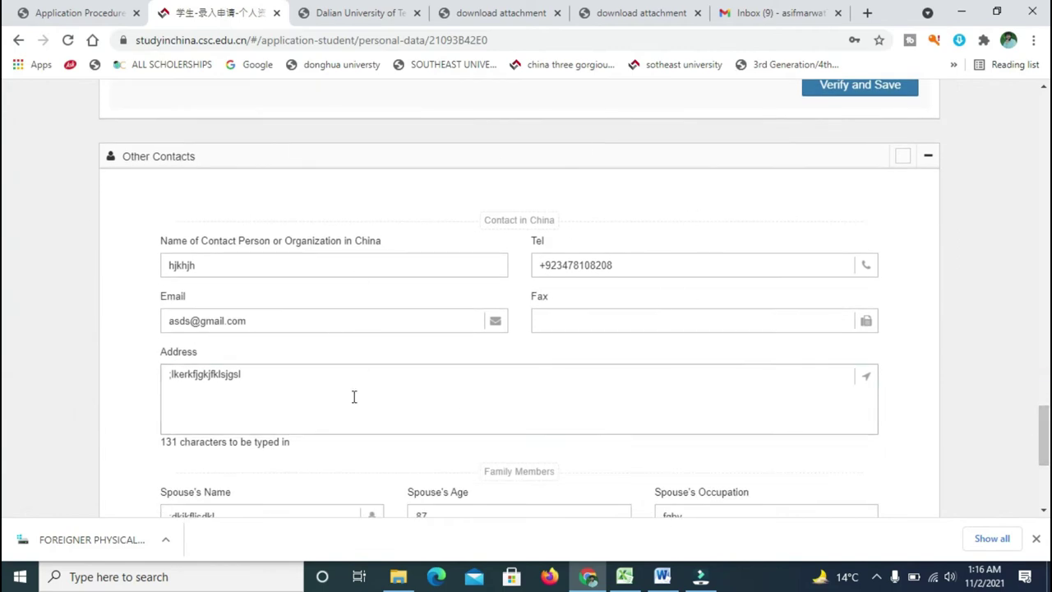
click(272, 260)
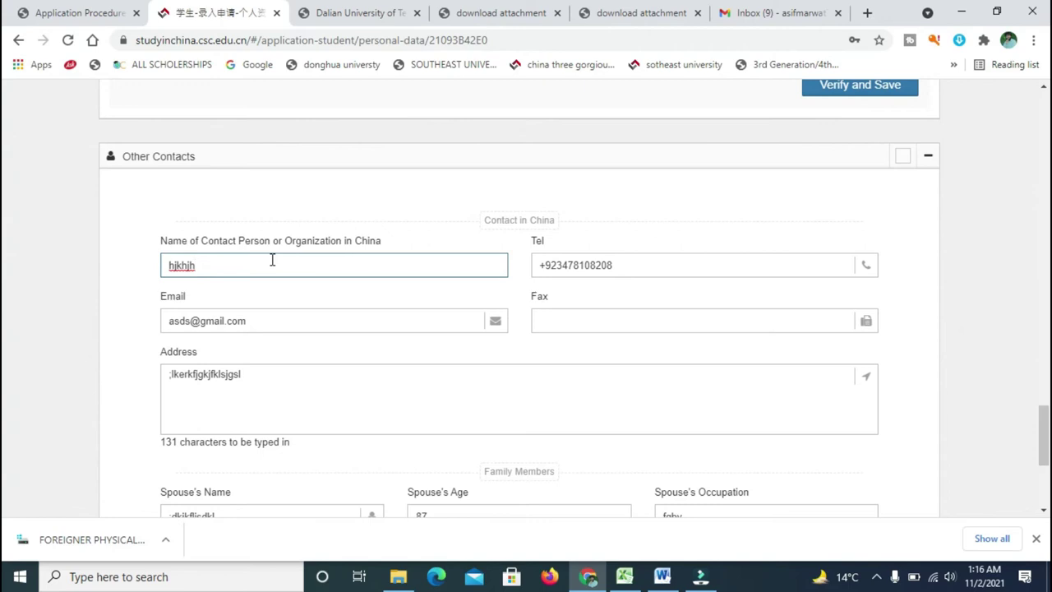
click(285, 410)
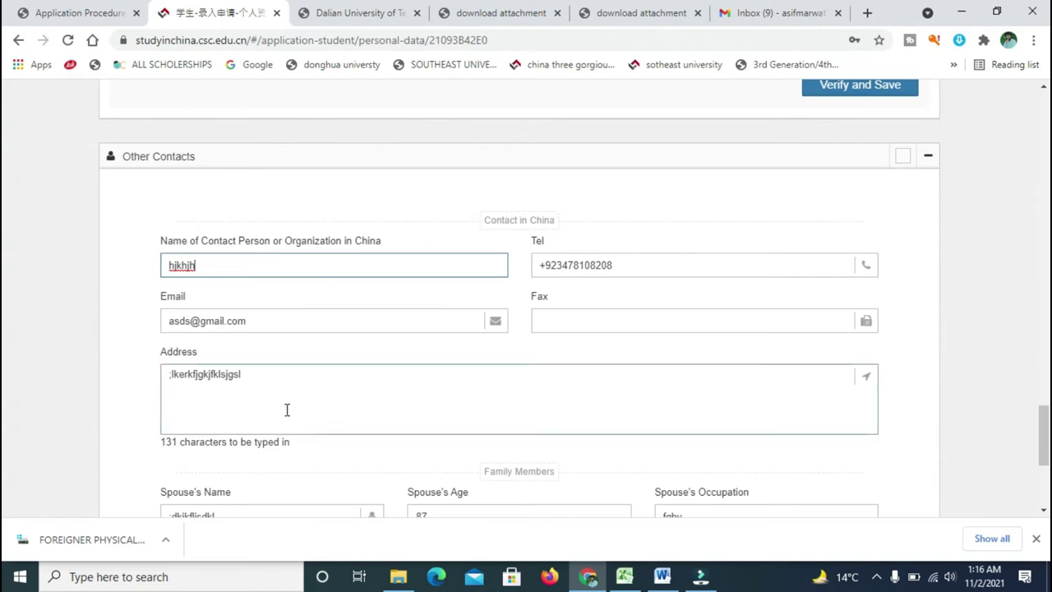
click(147, 427)
scroll(149, 429, down, 3)
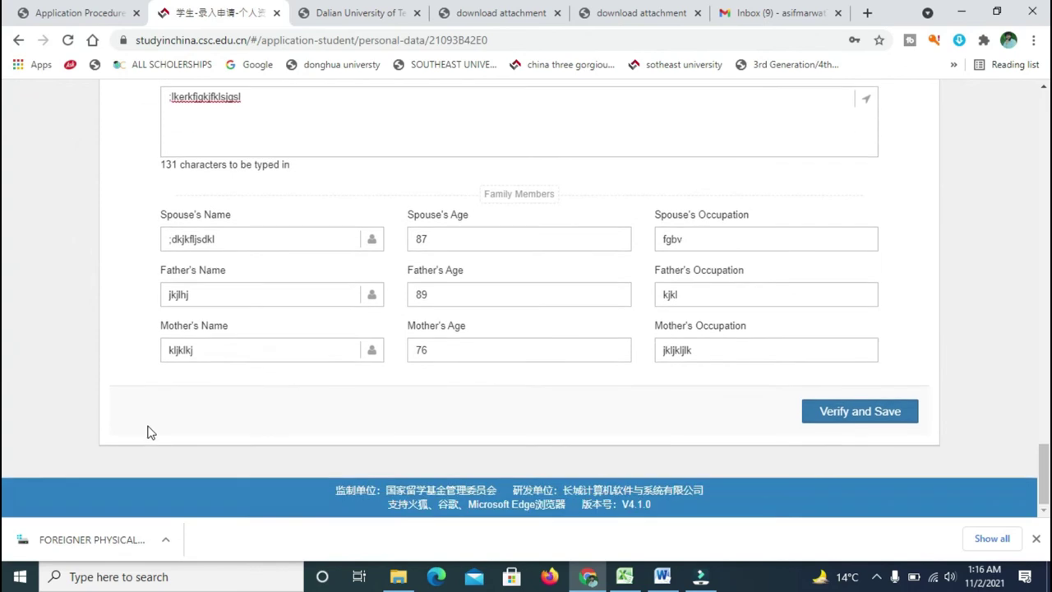
click(709, 238)
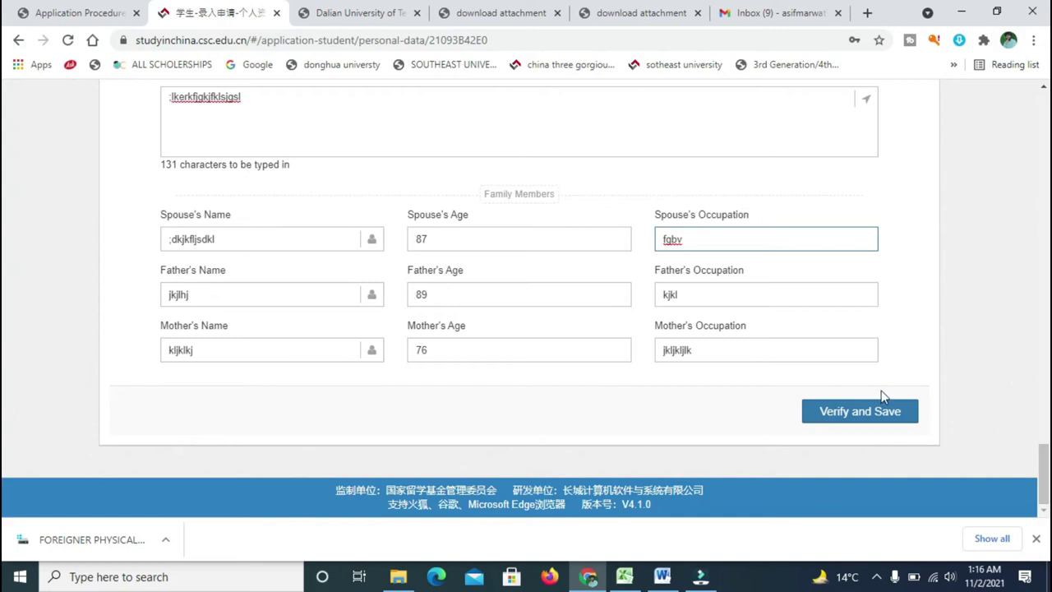
click(876, 418)
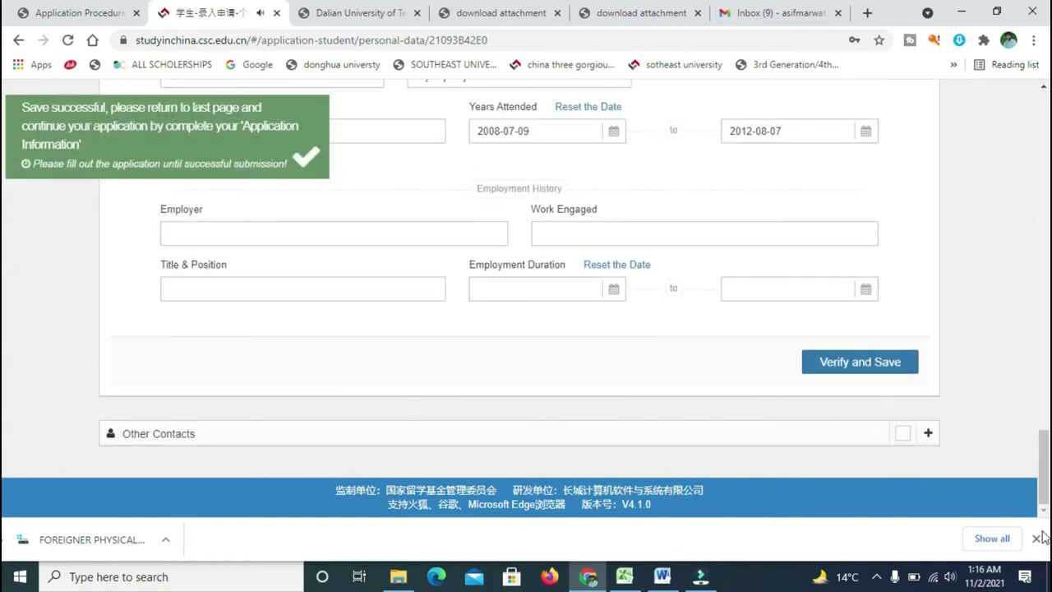
drag(1044, 467, 2, 136)
- Finish personal details, add a new application from My Application, and focus Agency No
click(917, 289)
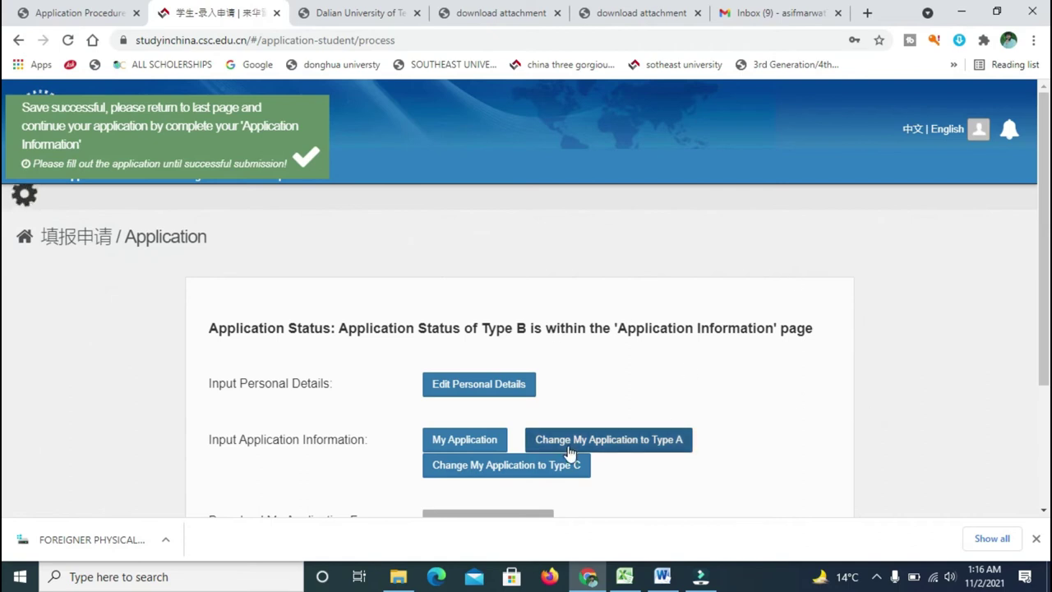
click(452, 441)
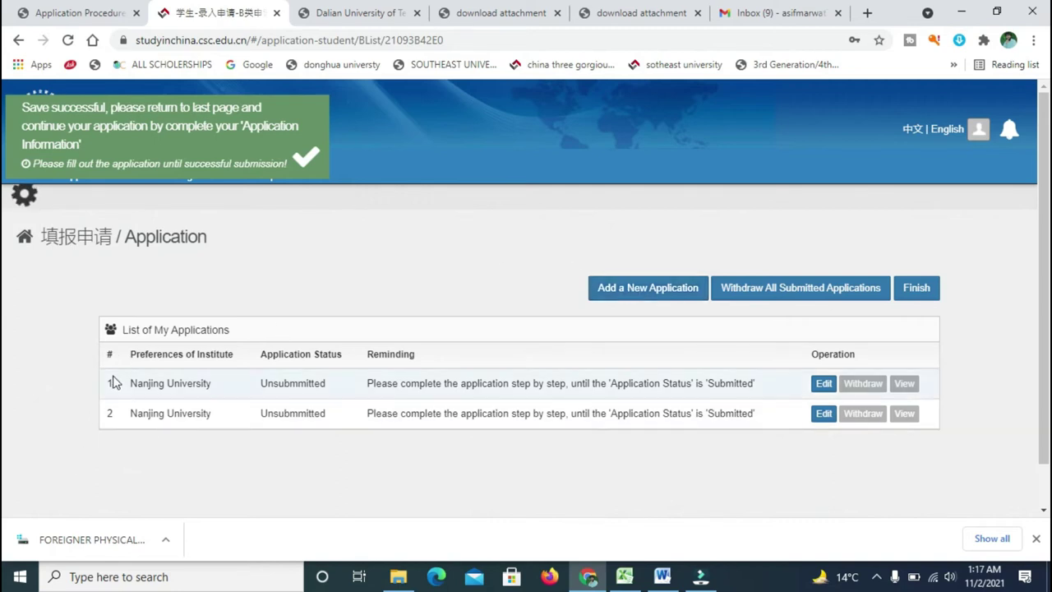
click(623, 292)
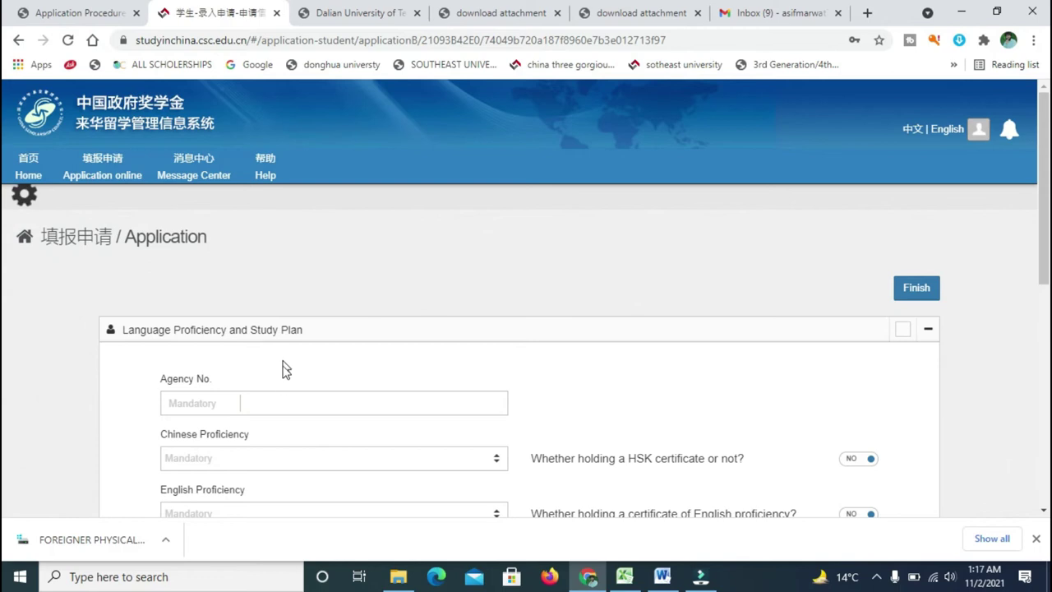
click(284, 398)
click(281, 398)
click(91, 14)
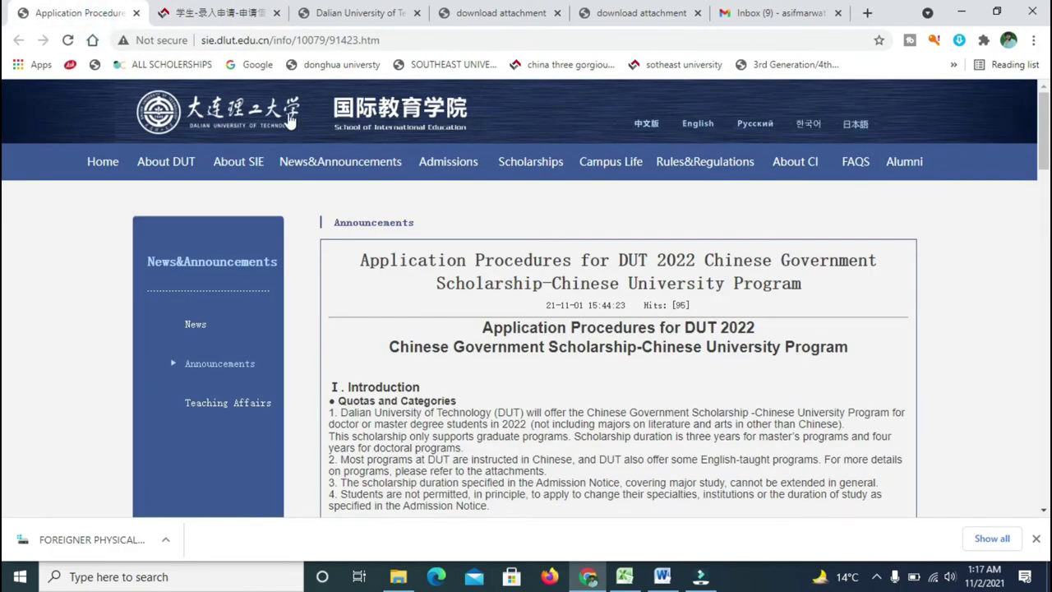
scroll(2, 341, down, 15)
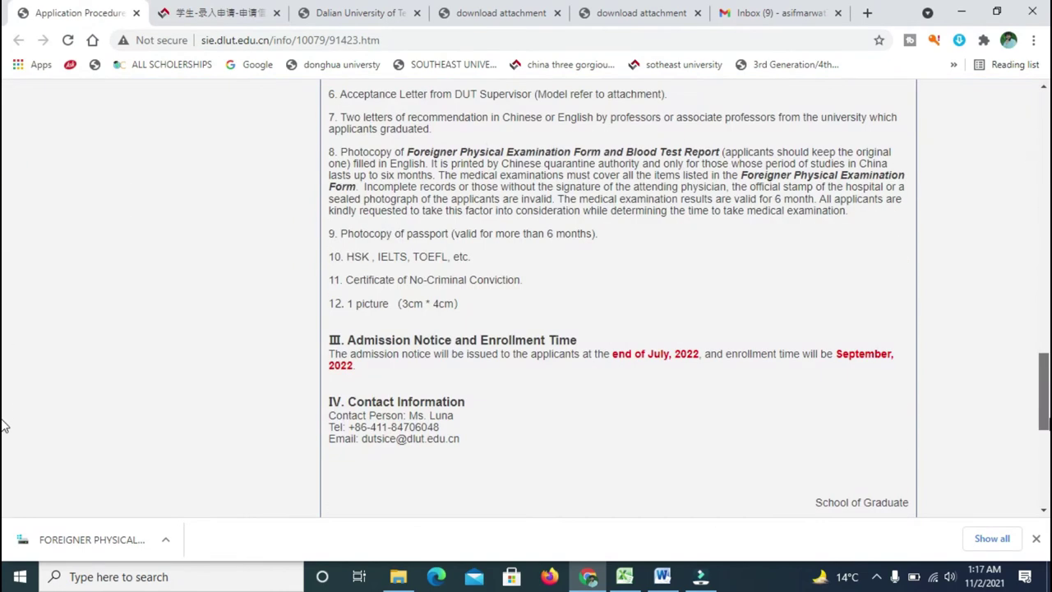
scroll(2, 412, up, 5)
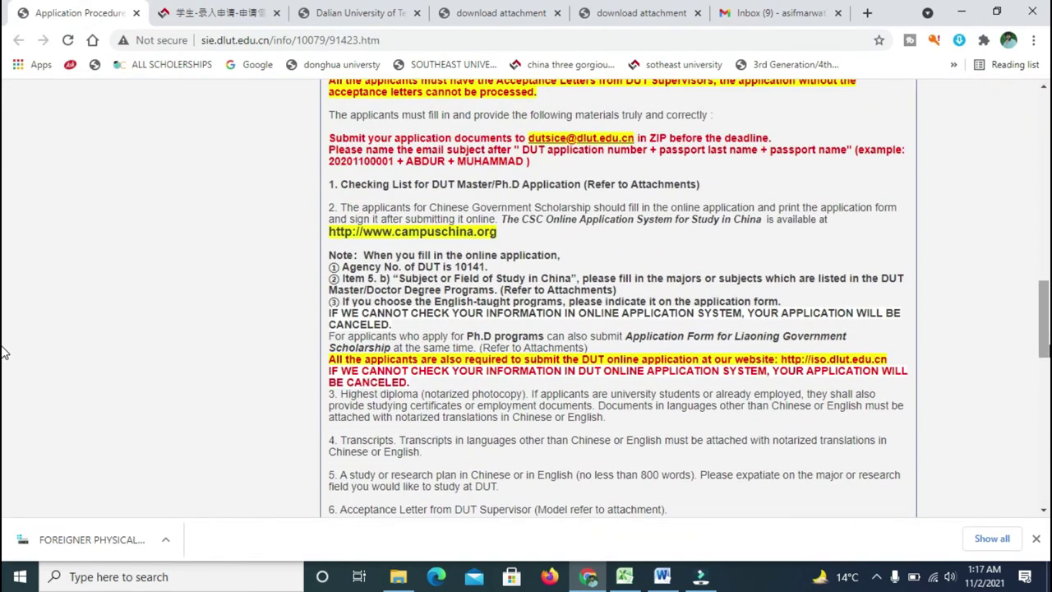
scroll(5, 340, up, 4)
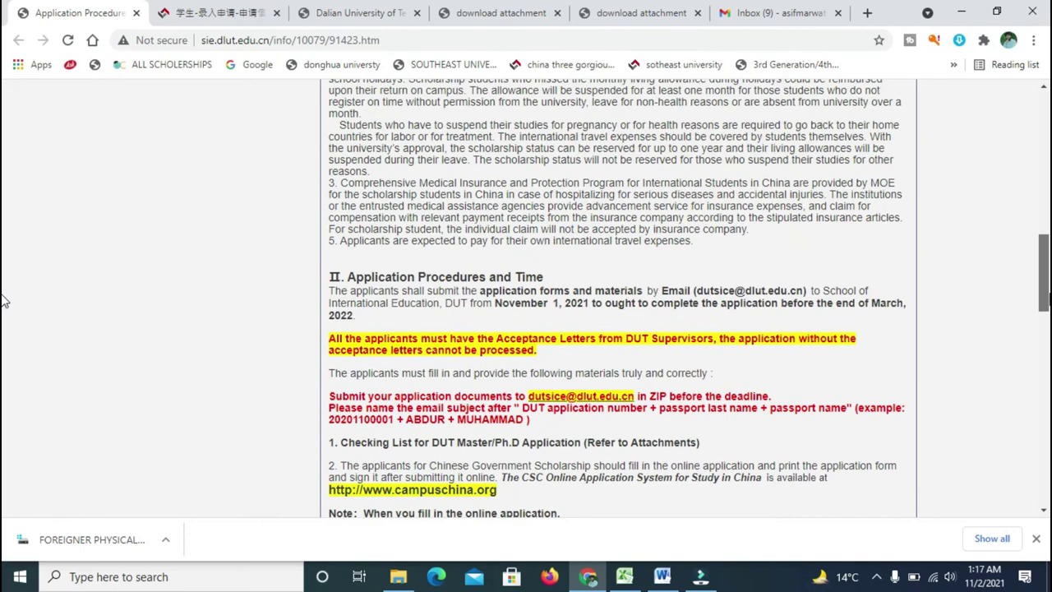
scroll(4, 282, up, 6)
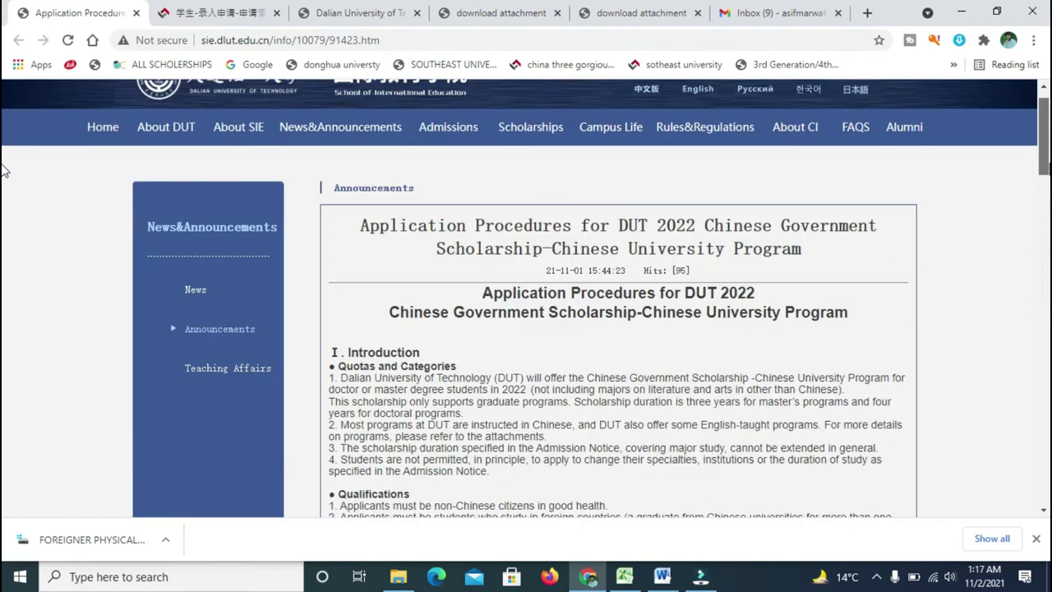
scroll(4, 192, down, 7)
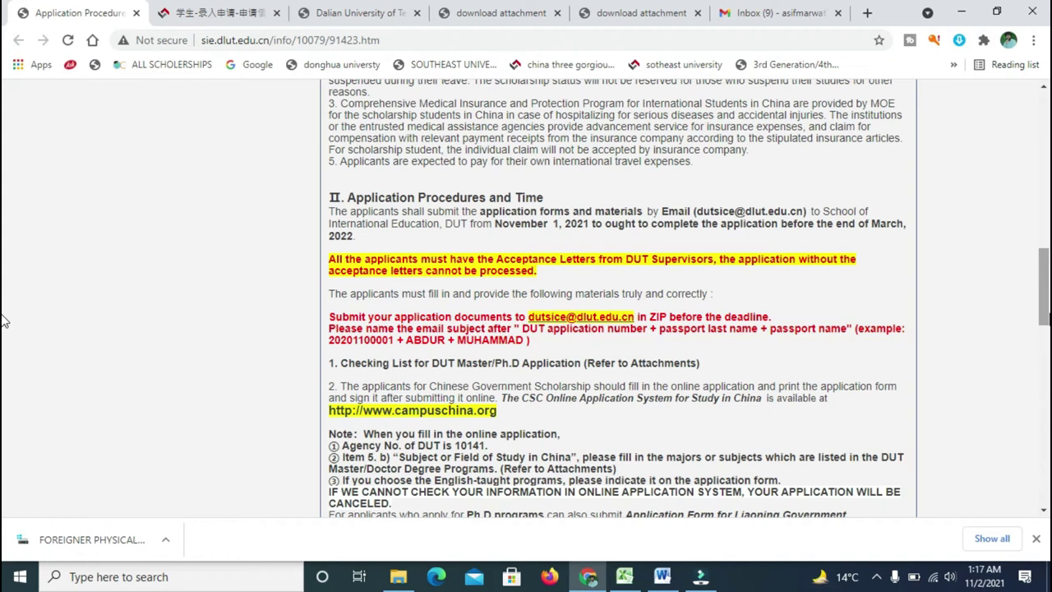
scroll(4, 320, down, 1)
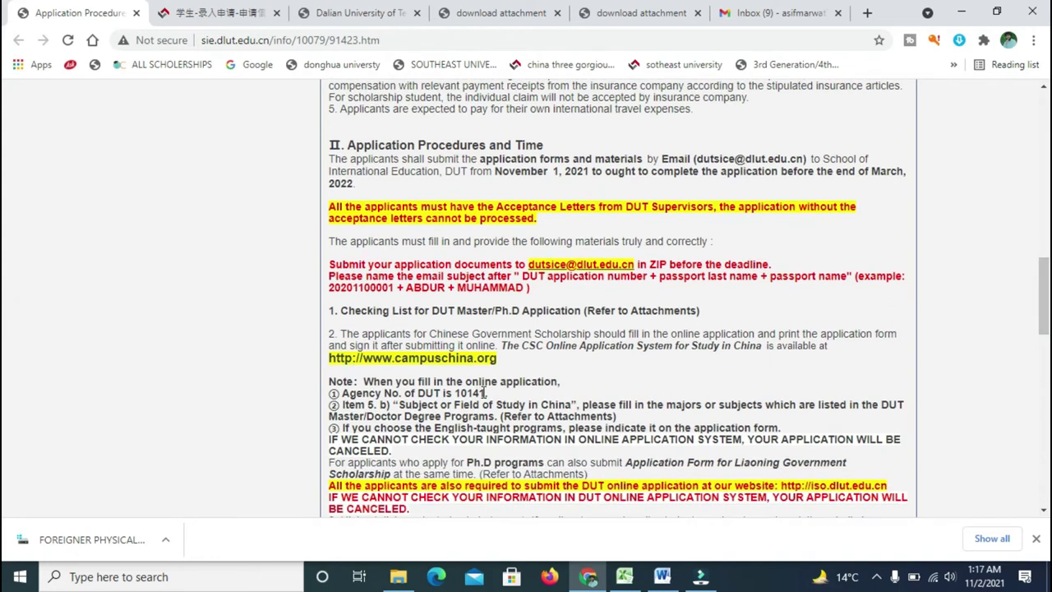
drag(486, 393, 460, 394)
click(218, 12)
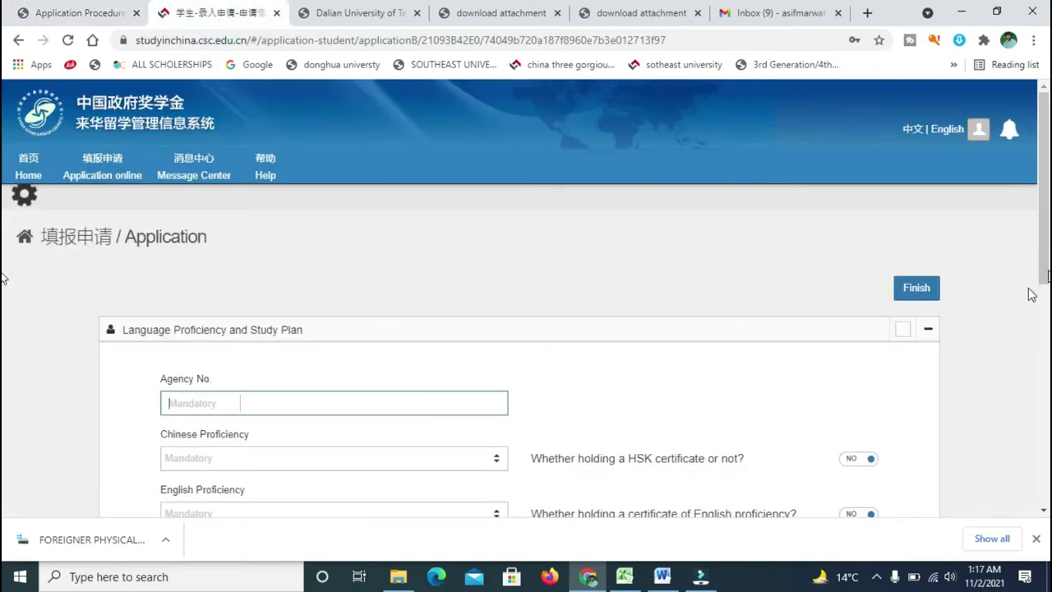
scroll(4, 296, down, 2)
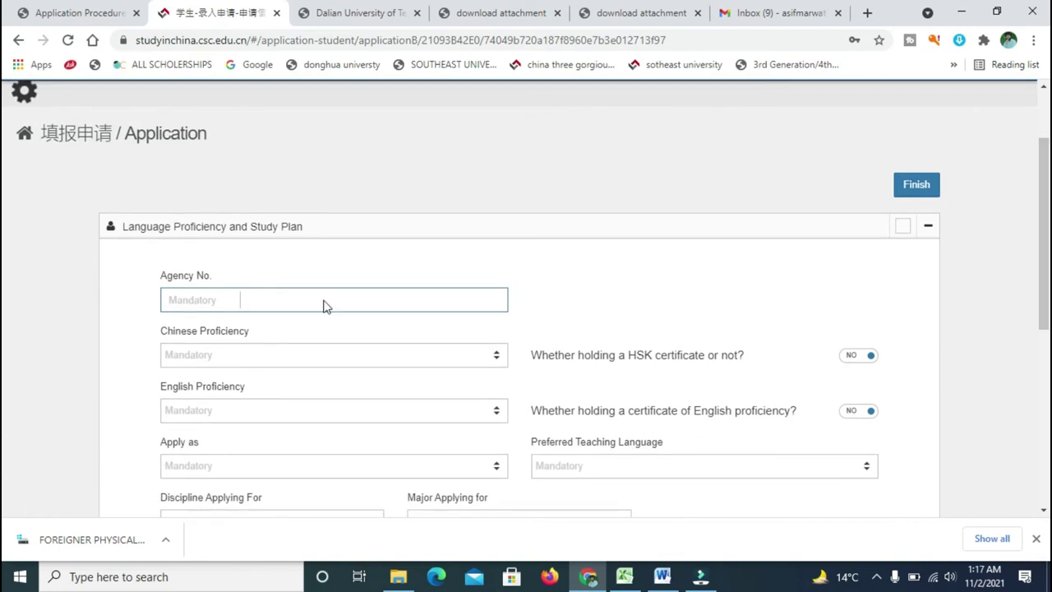
- Enter agency number 10141 and confirm it matches Dalian University of Technology
click(185, 303)
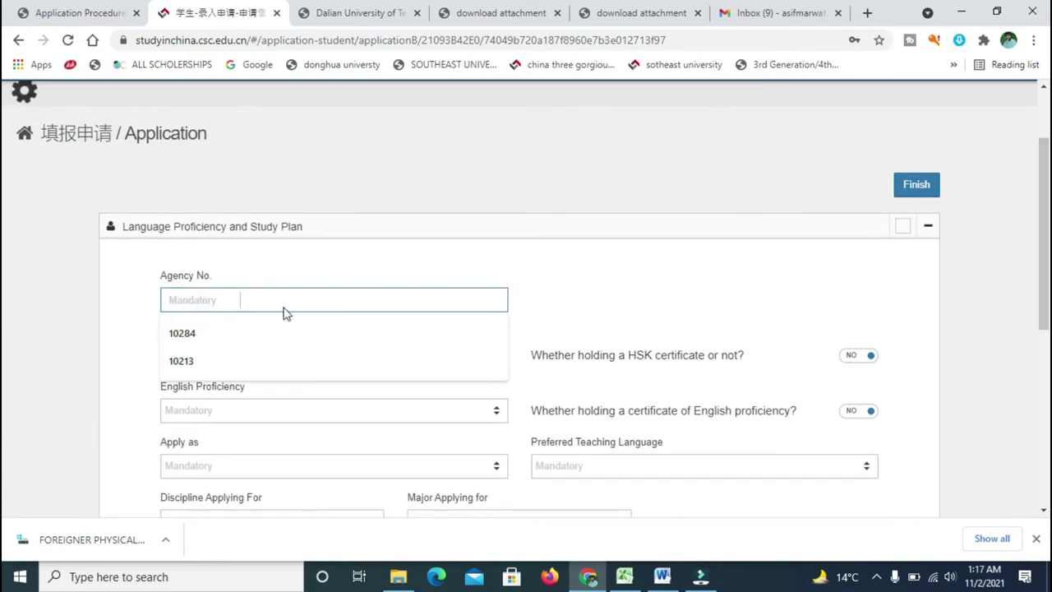
click(284, 304)
click(213, 301)
text(10141)
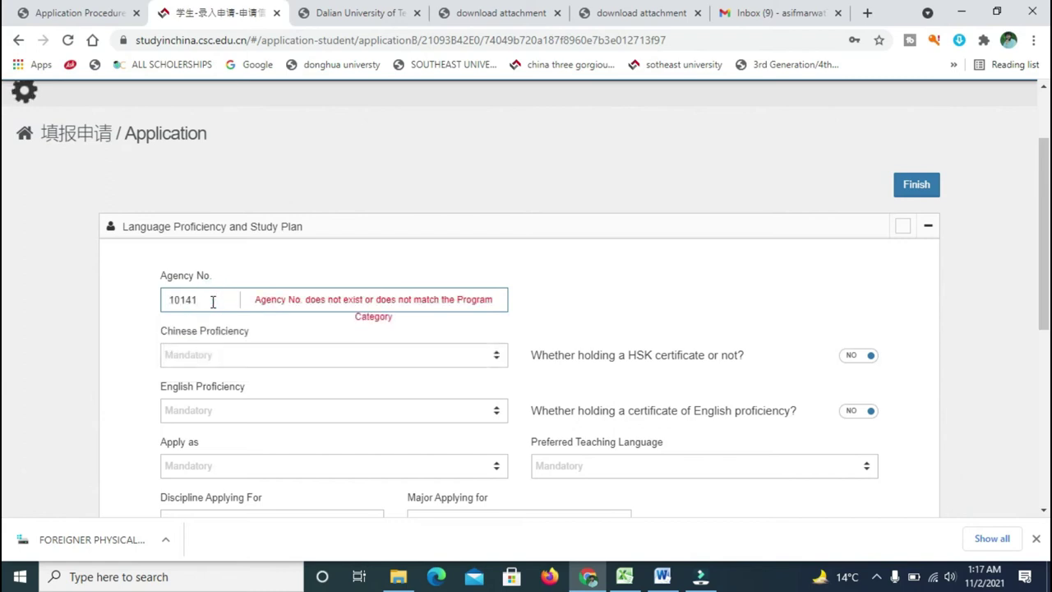
click(313, 303)
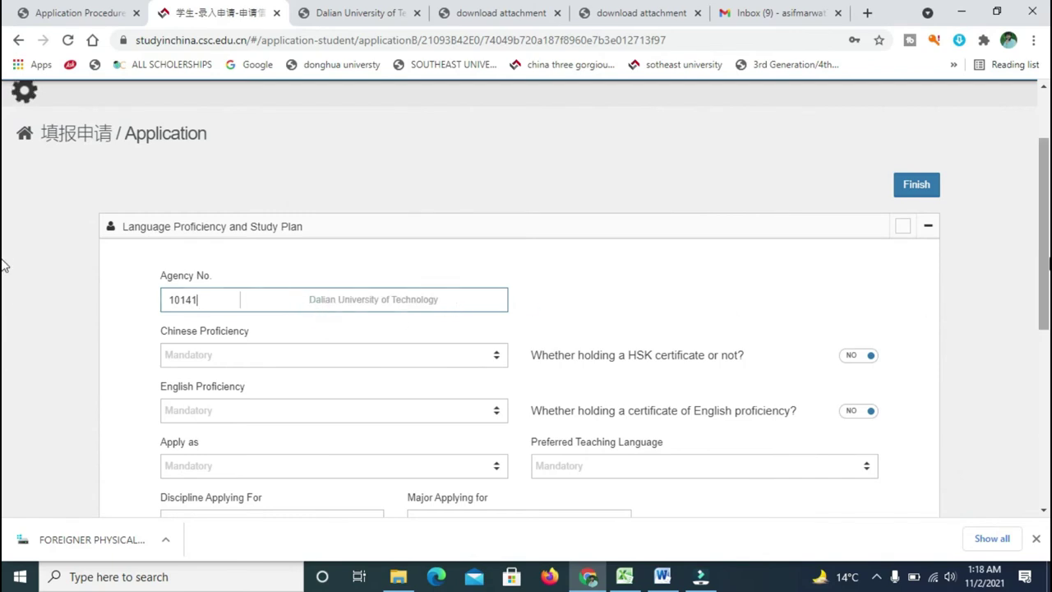
- Set Chinese proficiency to None and English to Excellent, leaving the English certificate switch at NO
scroll(4, 259, down, 2)
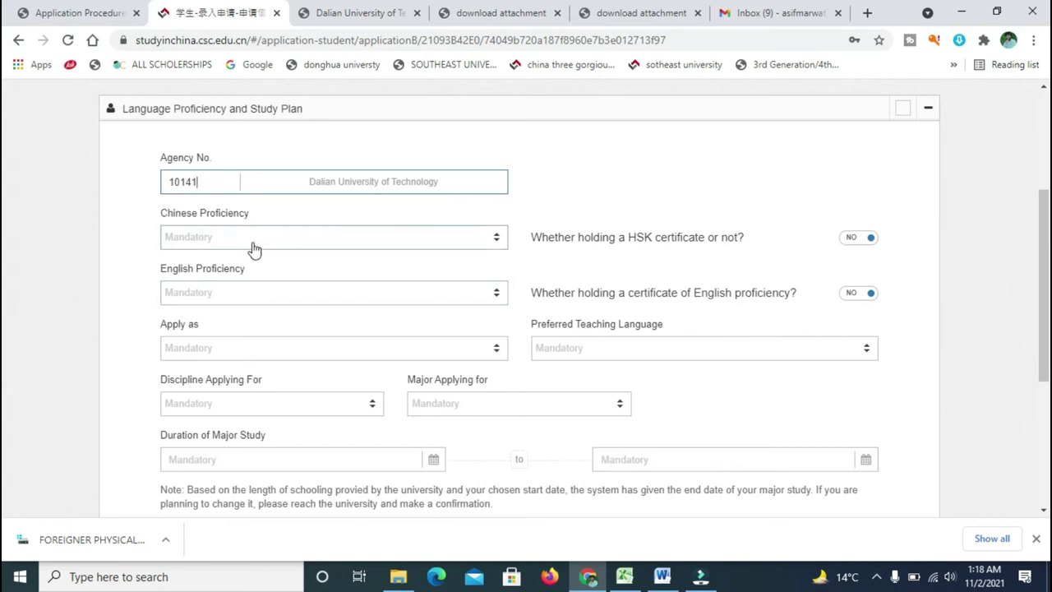
click(256, 251)
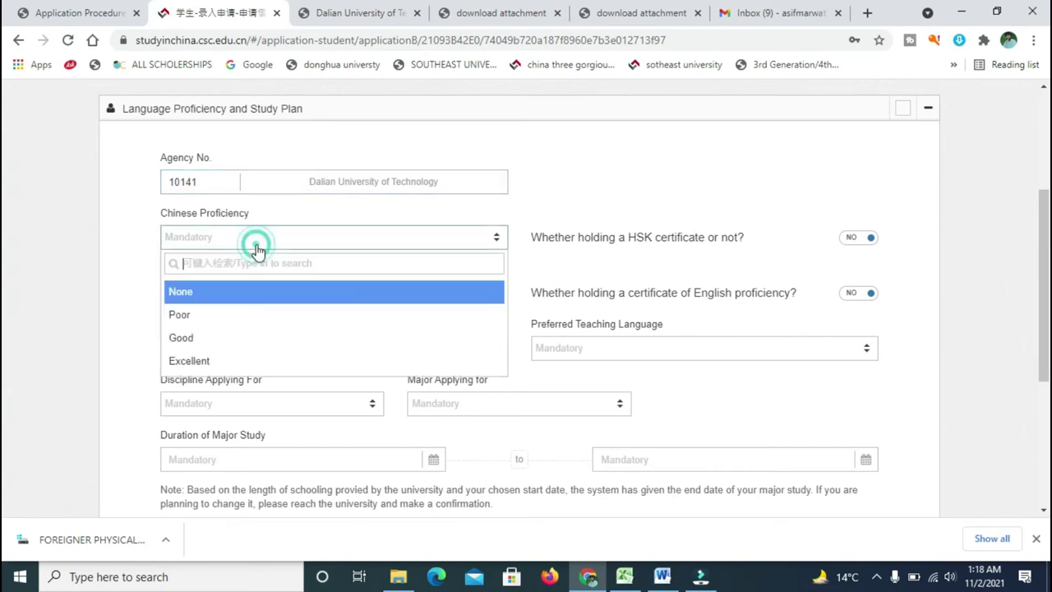
click(212, 302)
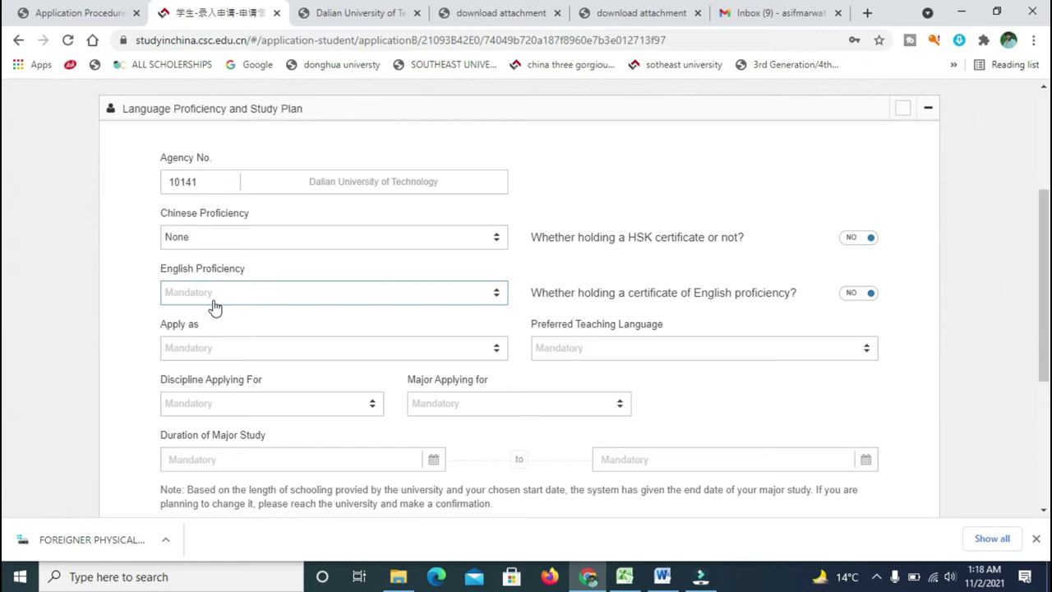
click(213, 306)
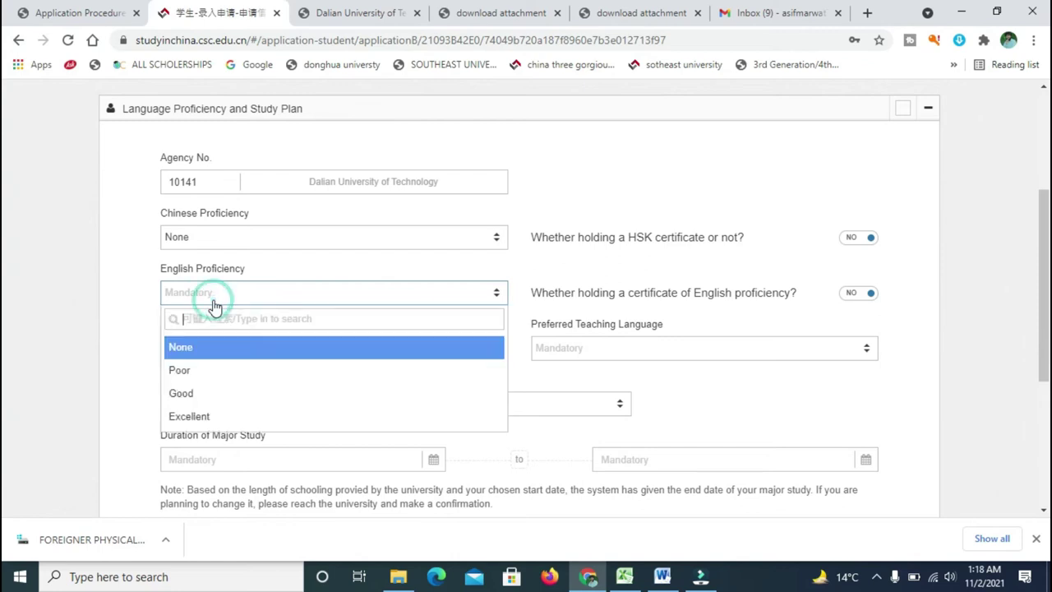
click(212, 418)
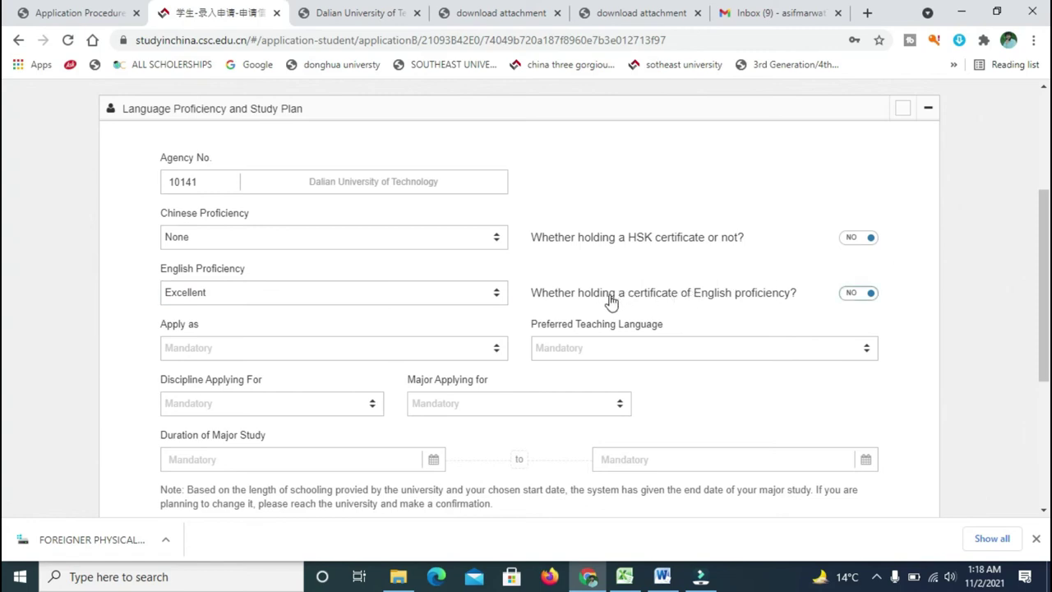
click(851, 297)
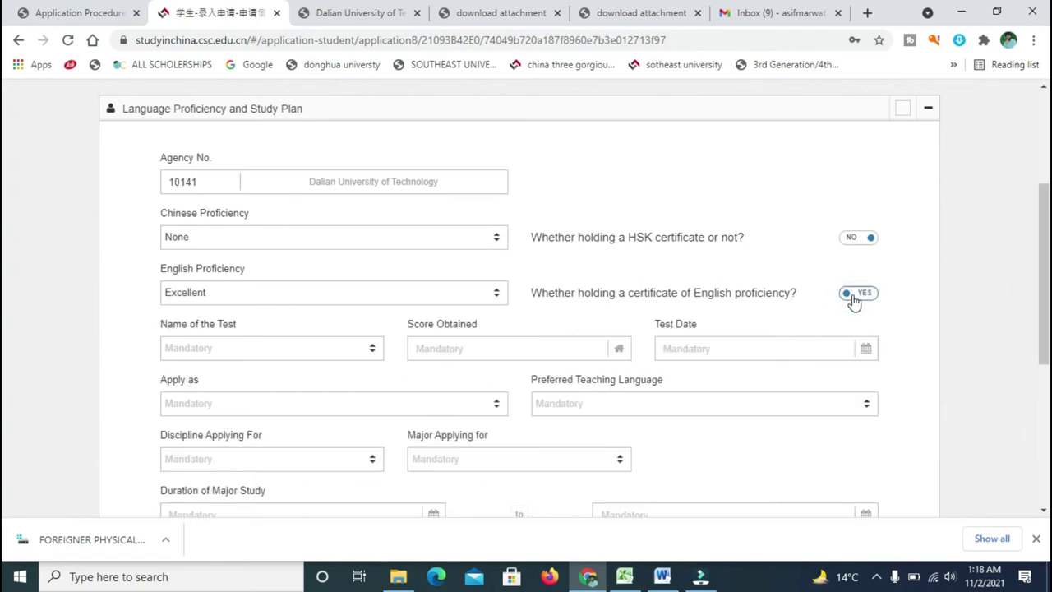
click(875, 302)
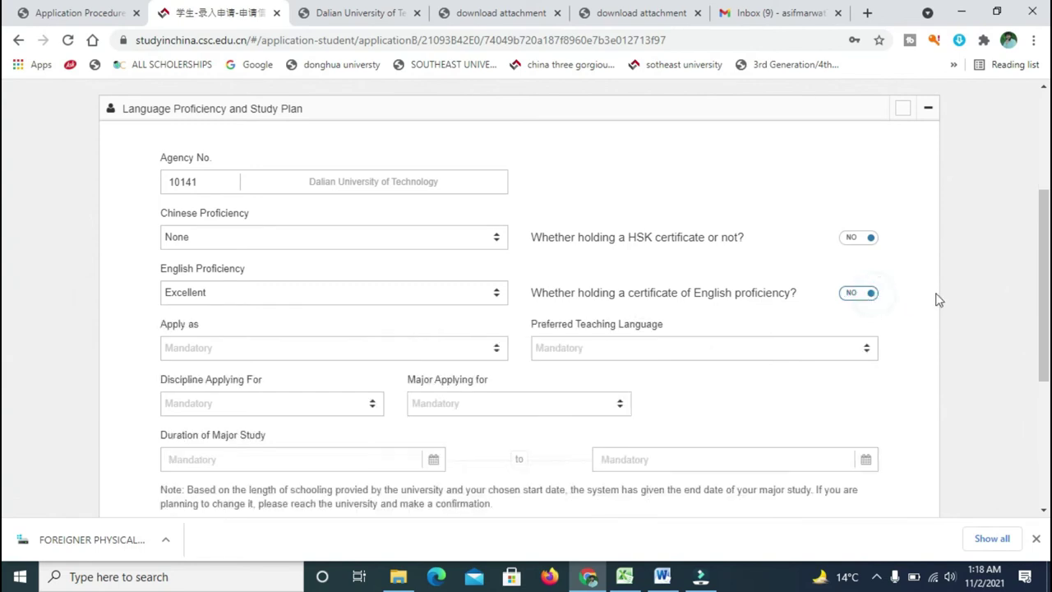
scroll(4, 323, down, 1)
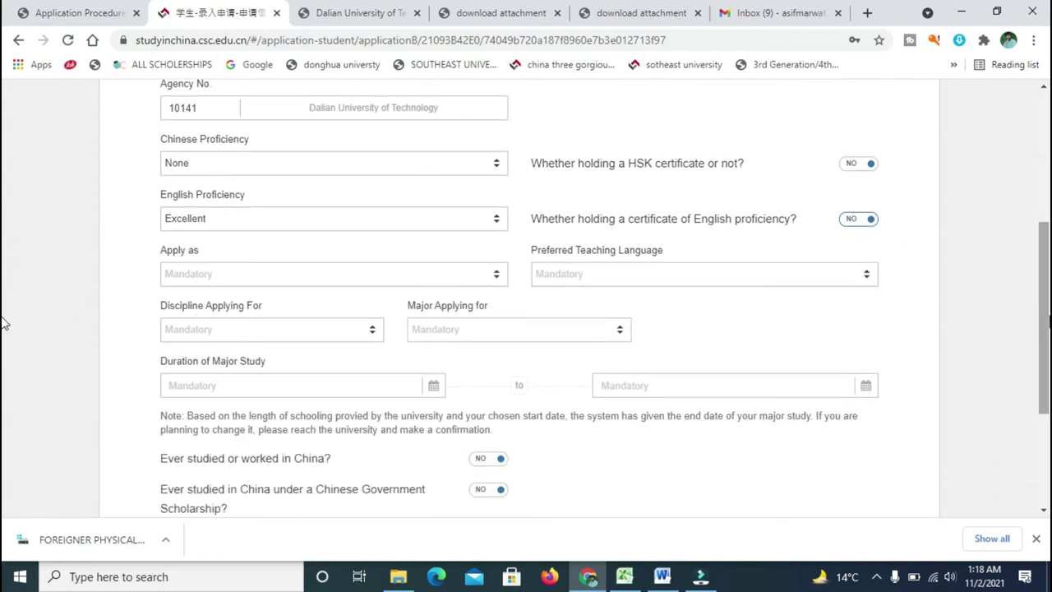
click(494, 276)
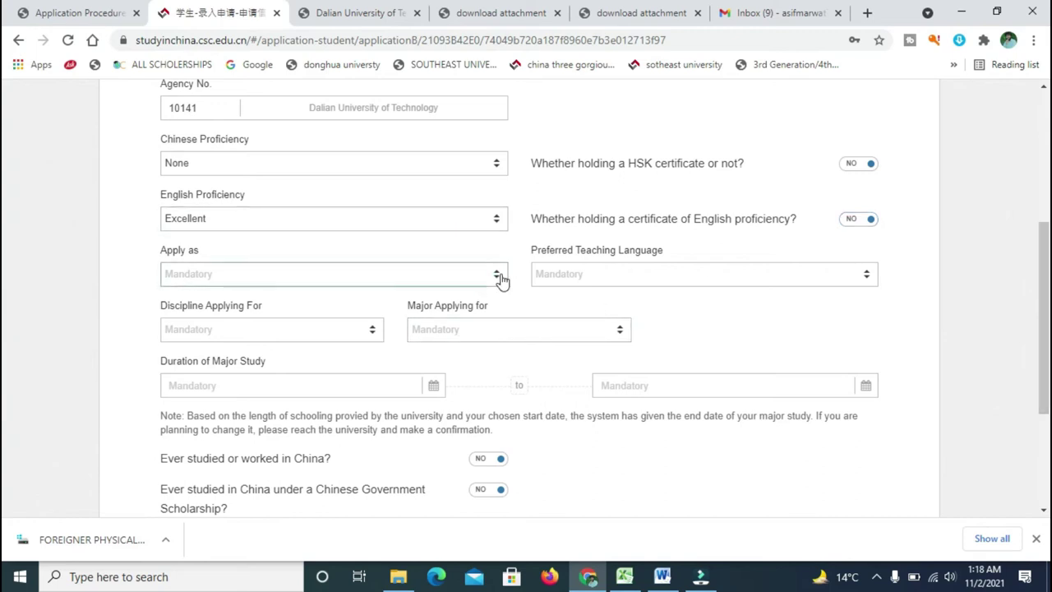
click(499, 278)
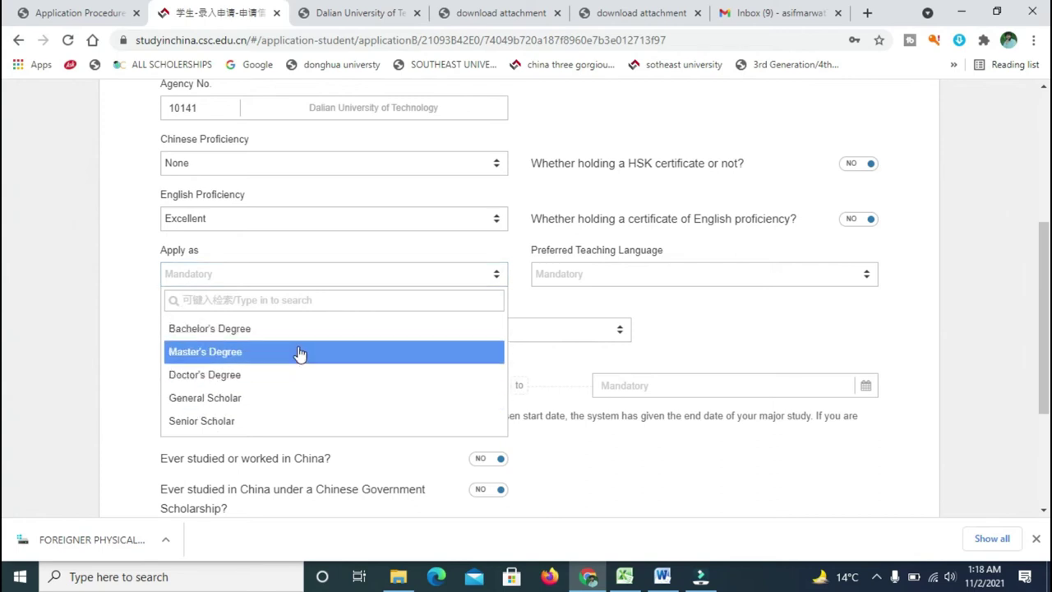
click(545, 275)
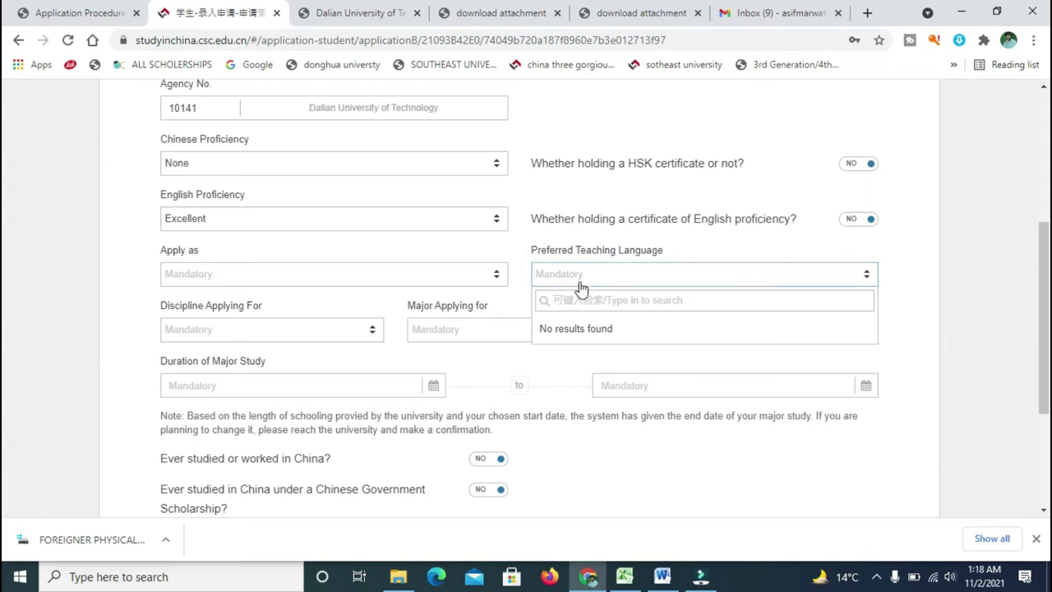
text(english)
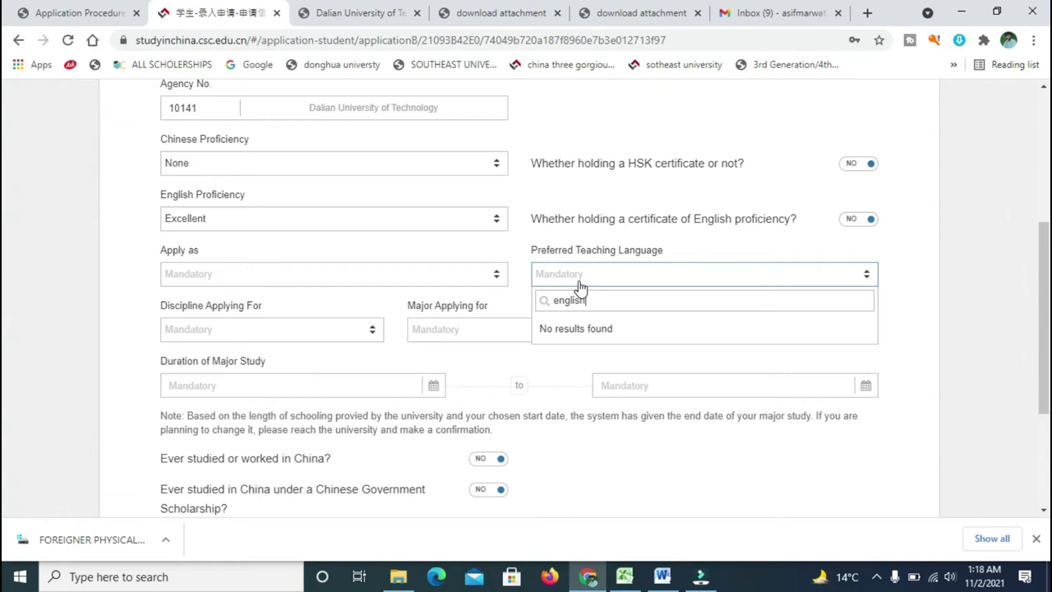
click(690, 352)
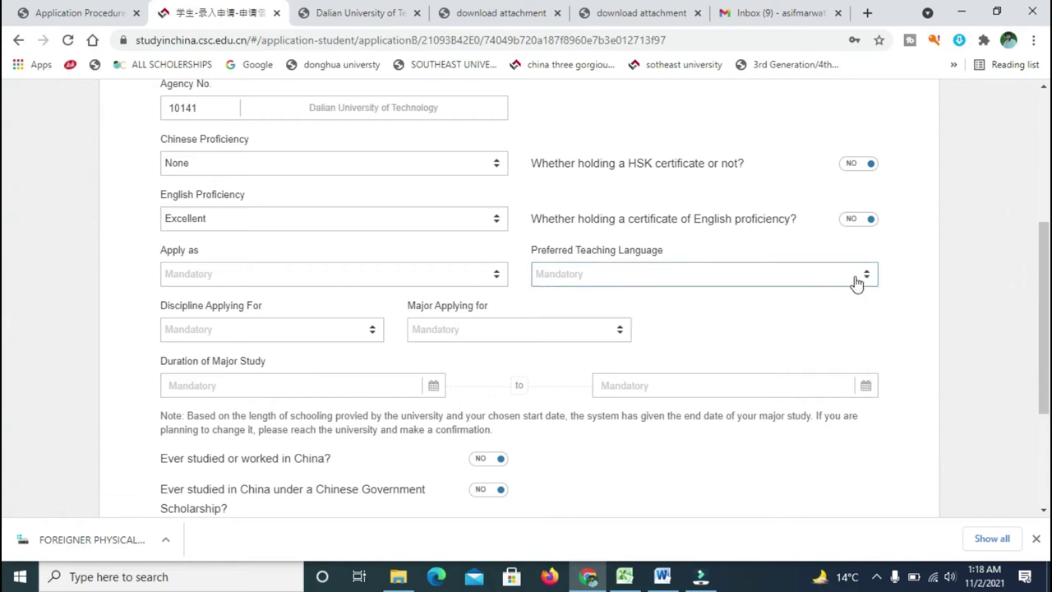
click(865, 275)
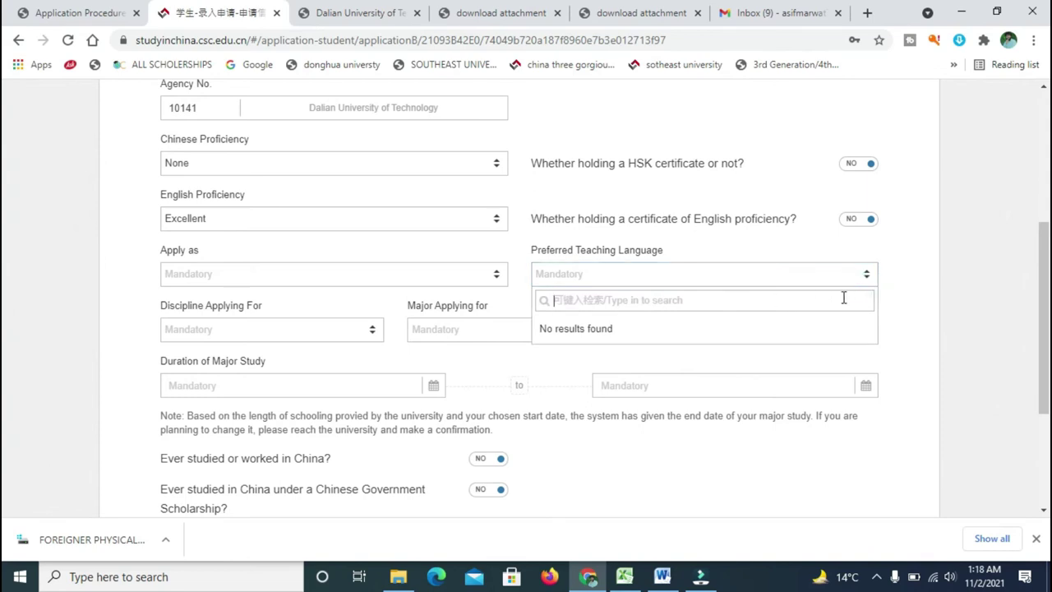
click(867, 281)
click(868, 284)
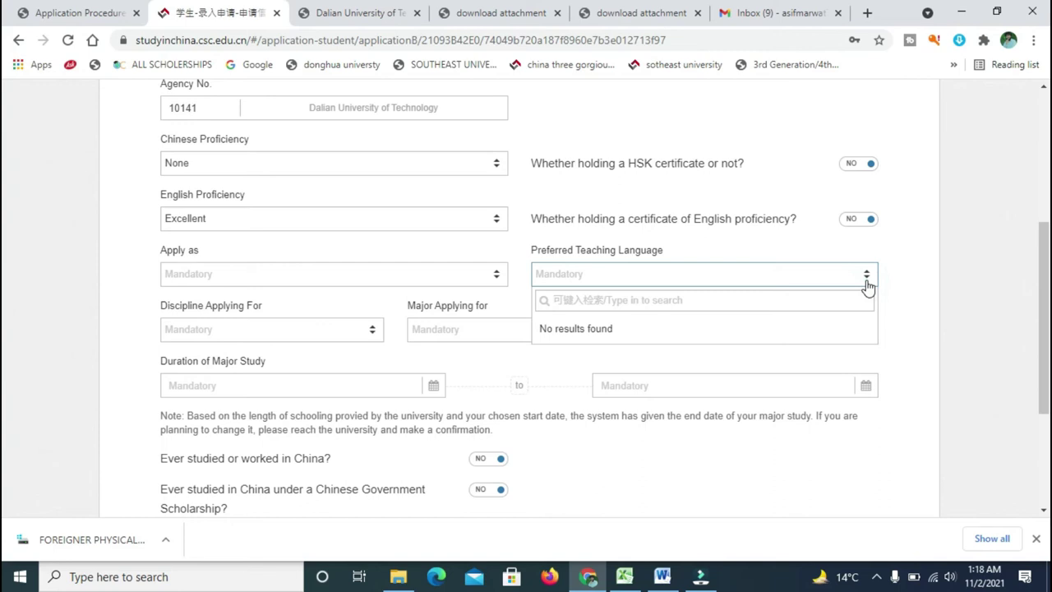
click(911, 304)
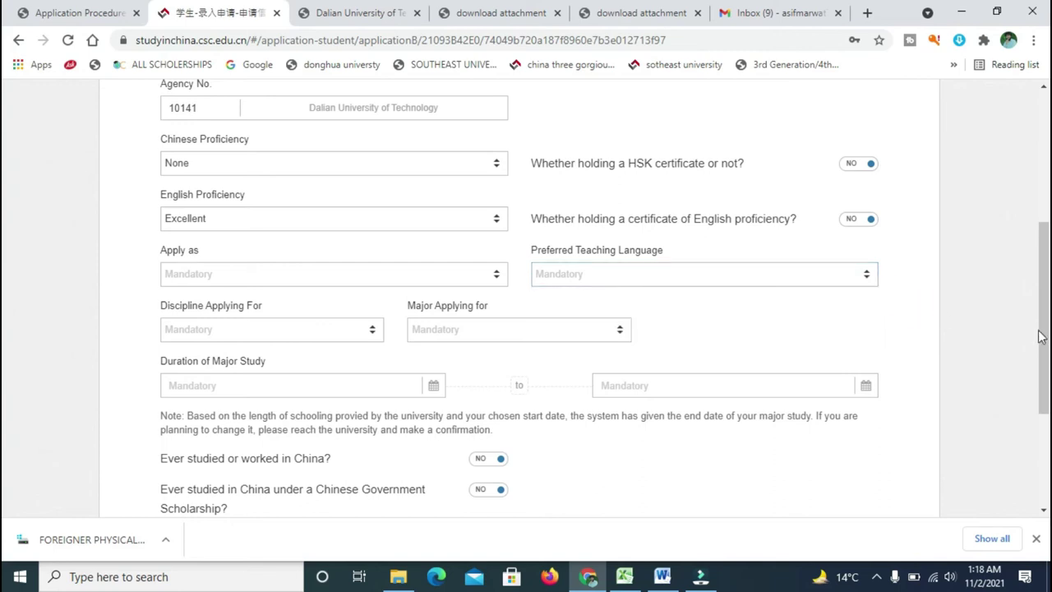
scroll(1042, 336, down, 1)
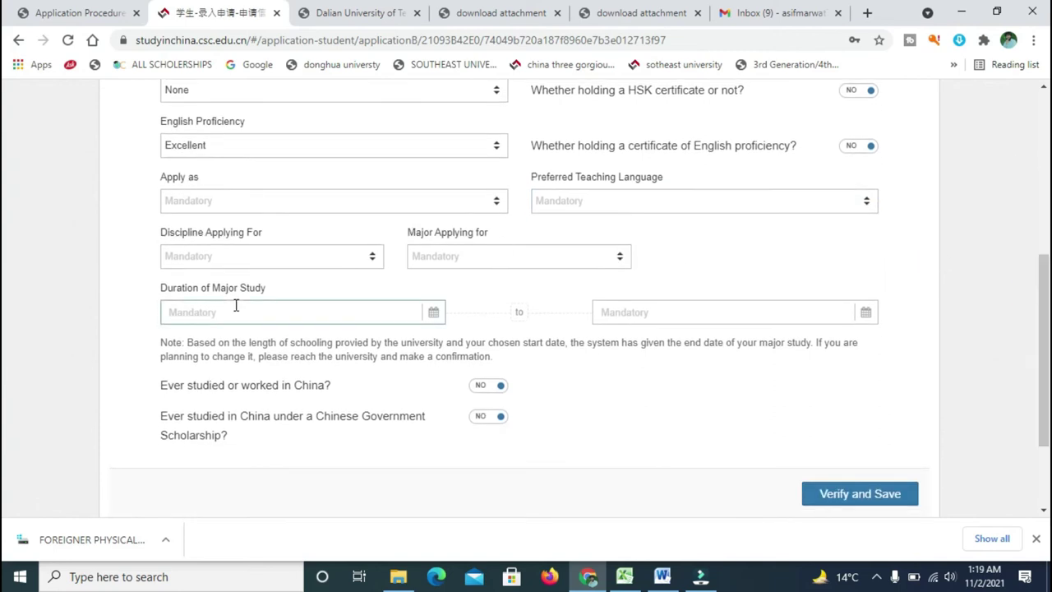
click(379, 269)
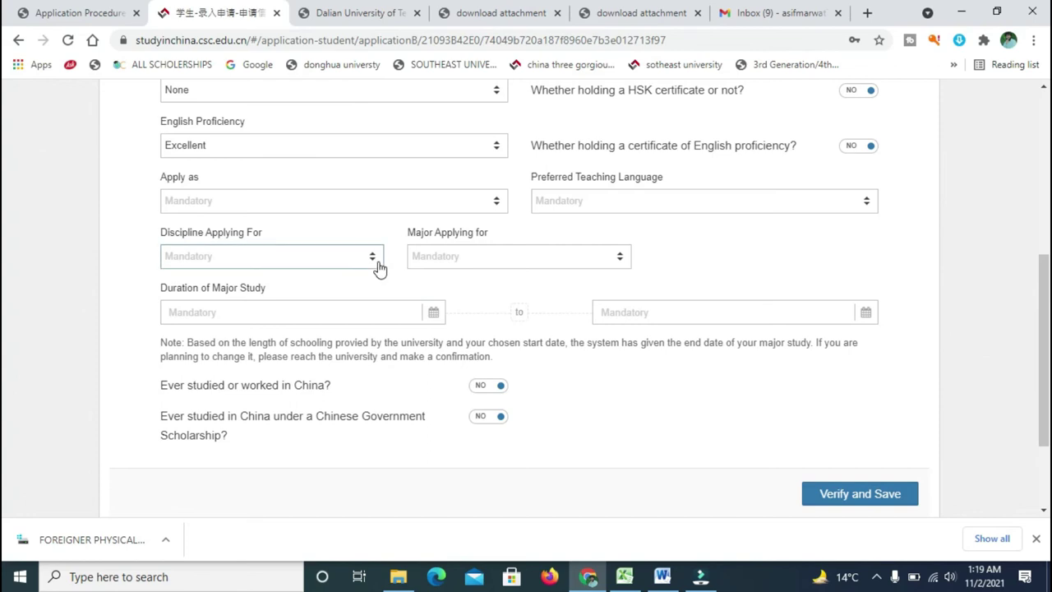
click(498, 204)
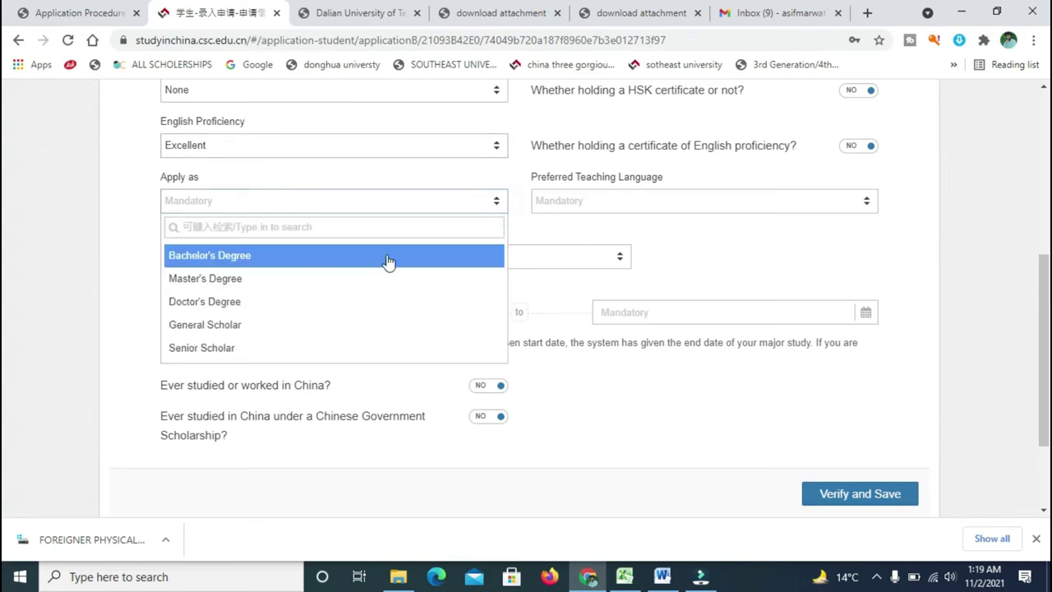
click(362, 280)
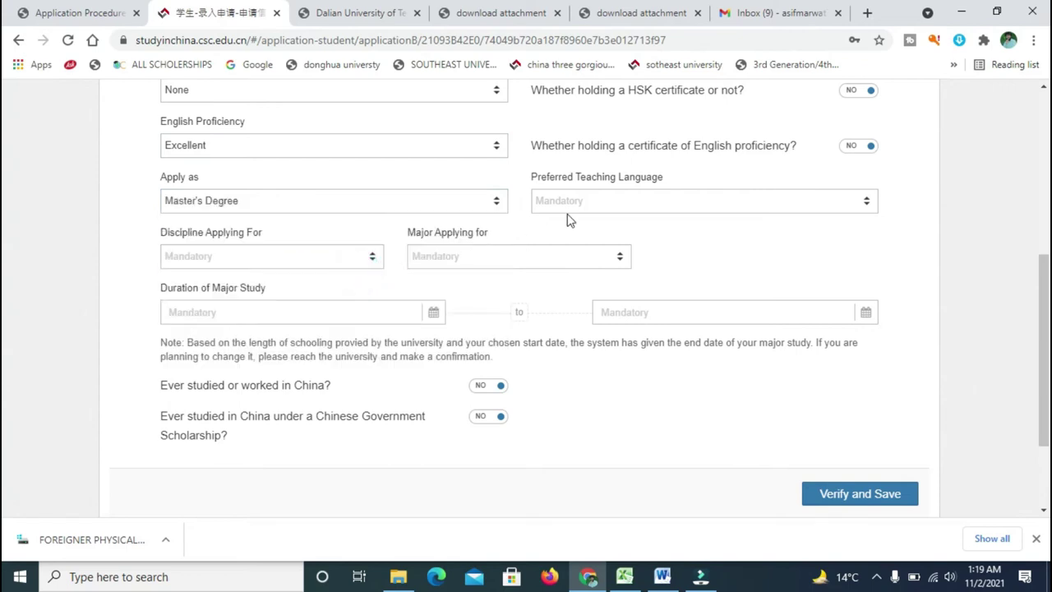
click(869, 202)
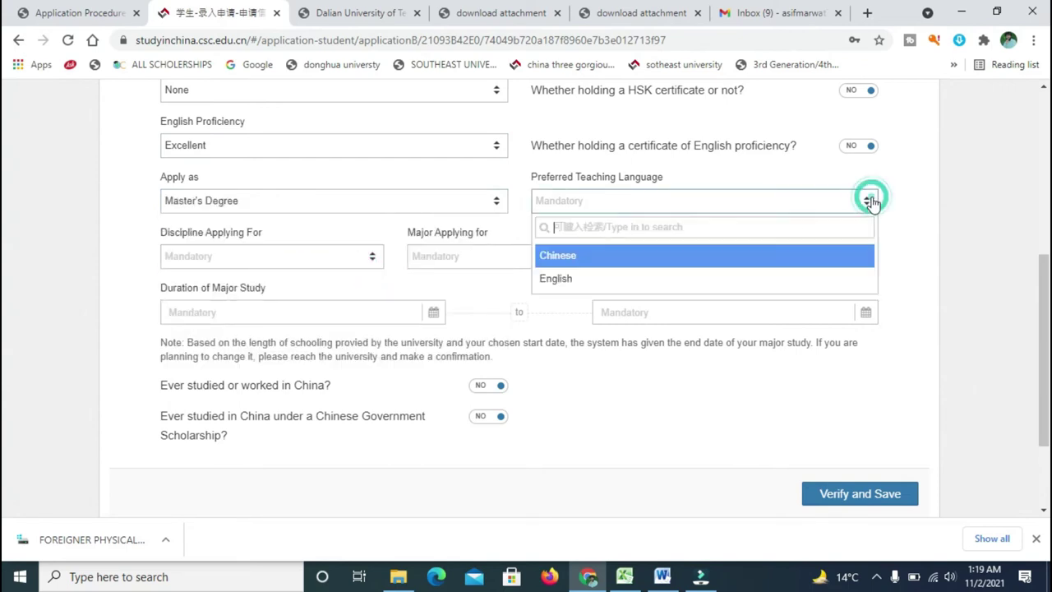
click(736, 283)
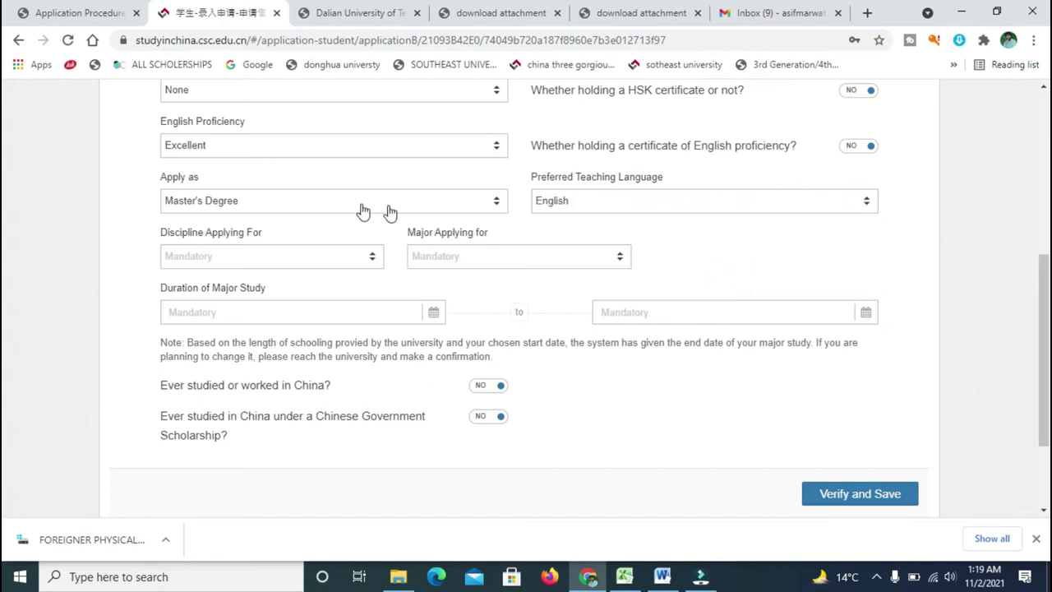
click(370, 264)
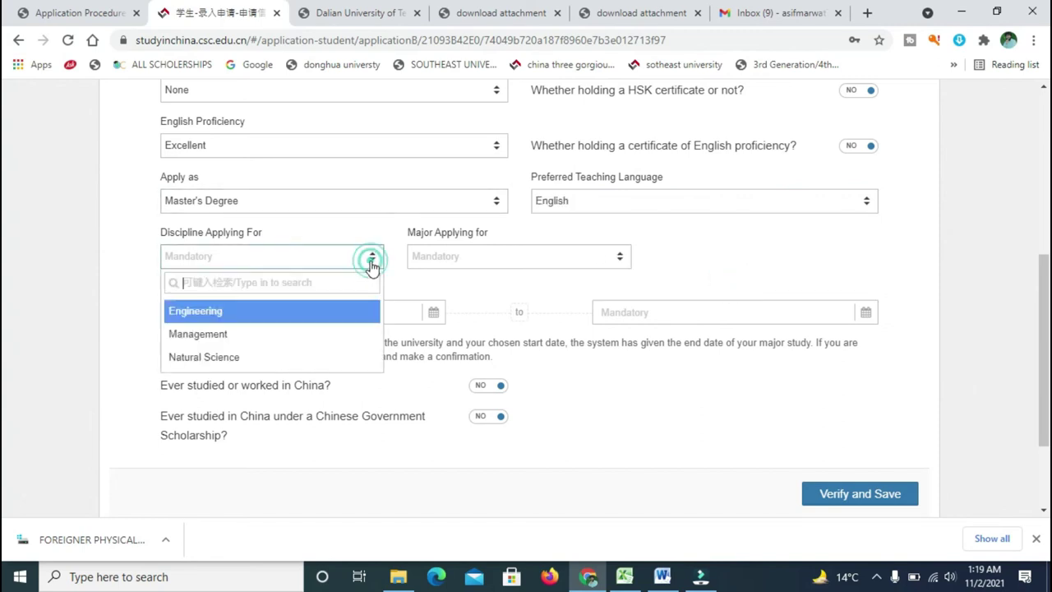
click(308, 321)
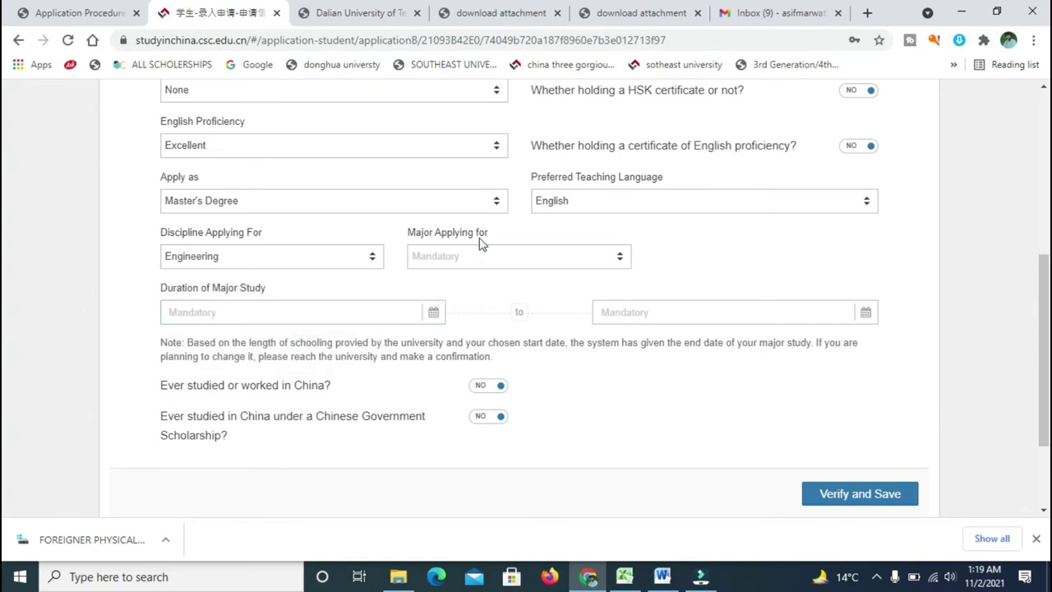
click(596, 269)
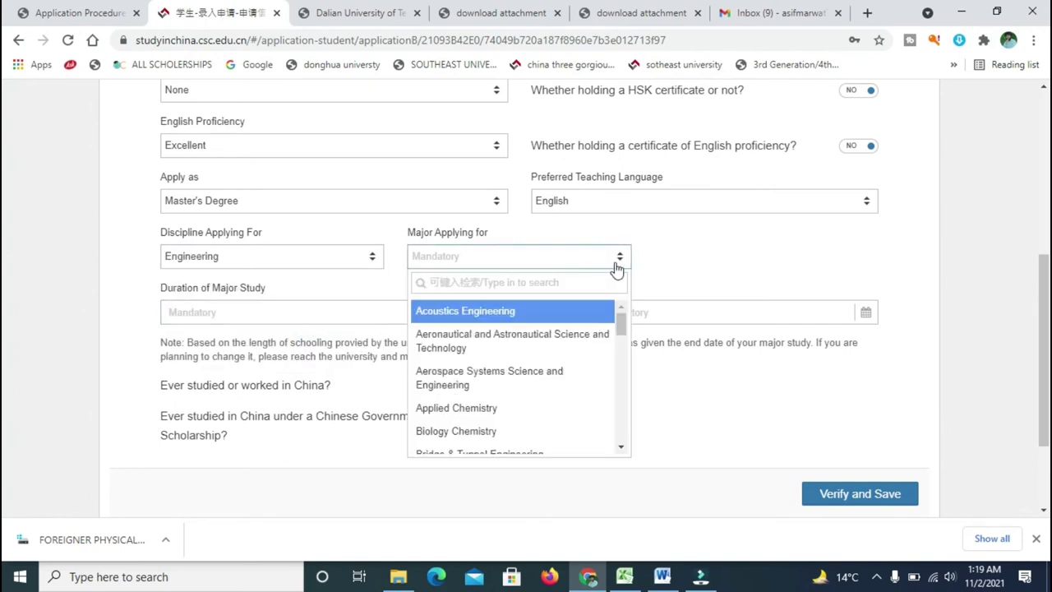
click(557, 398)
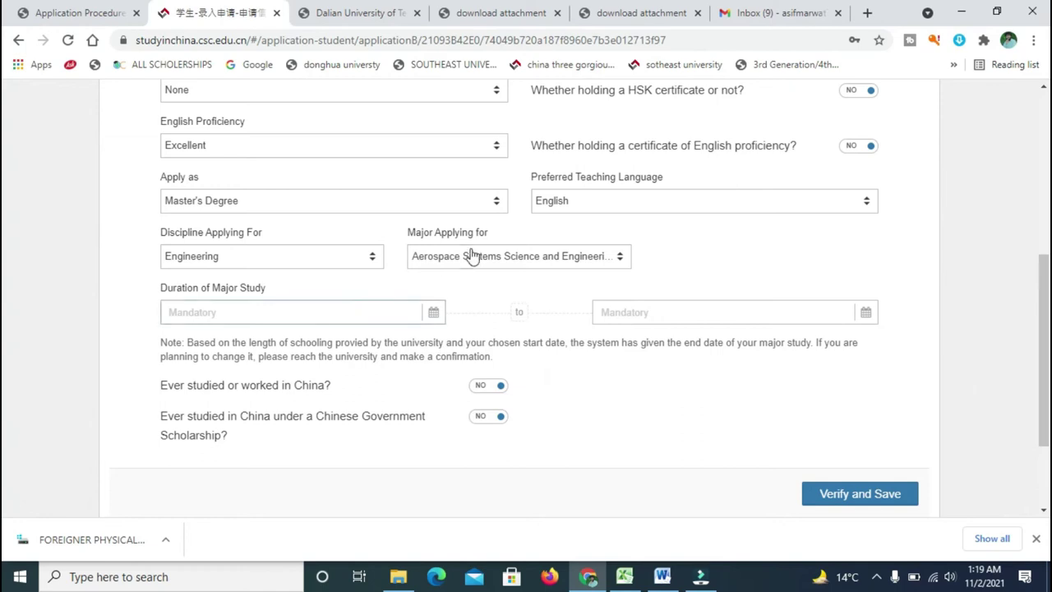
click(434, 319)
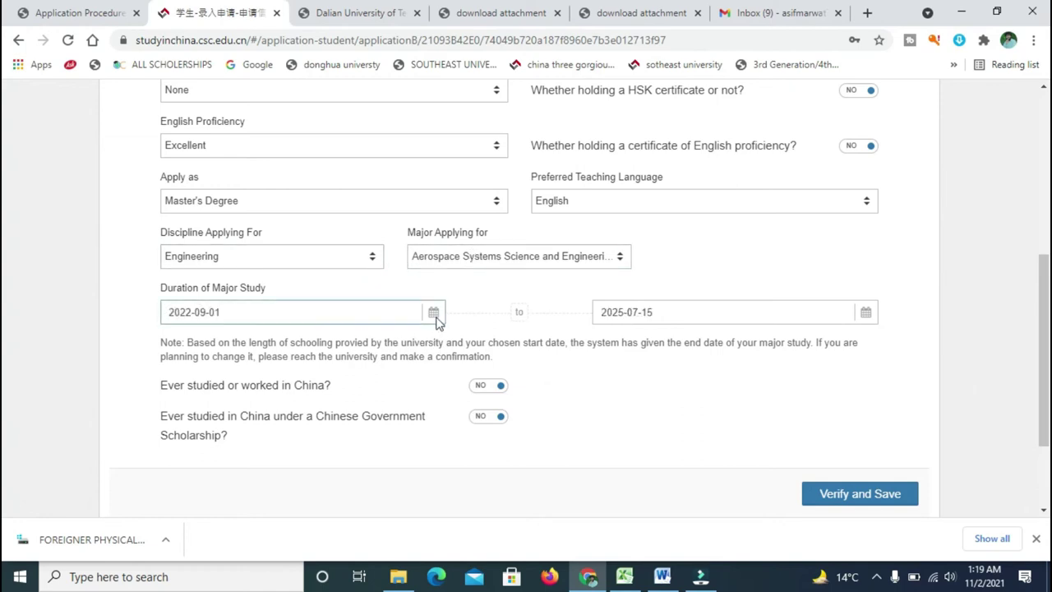
click(308, 309)
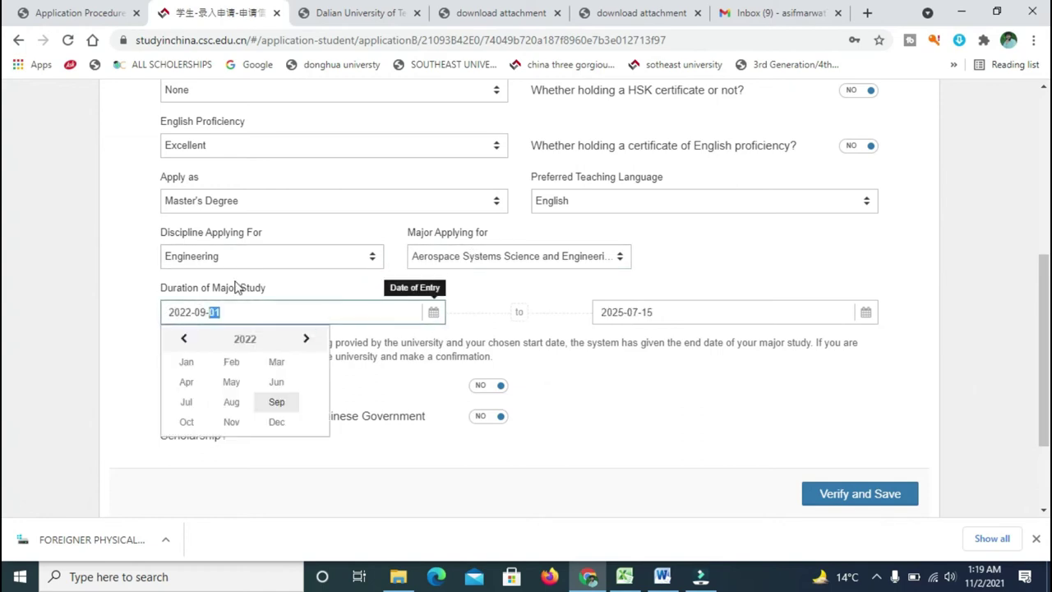
drag(296, 298, 160, 289)
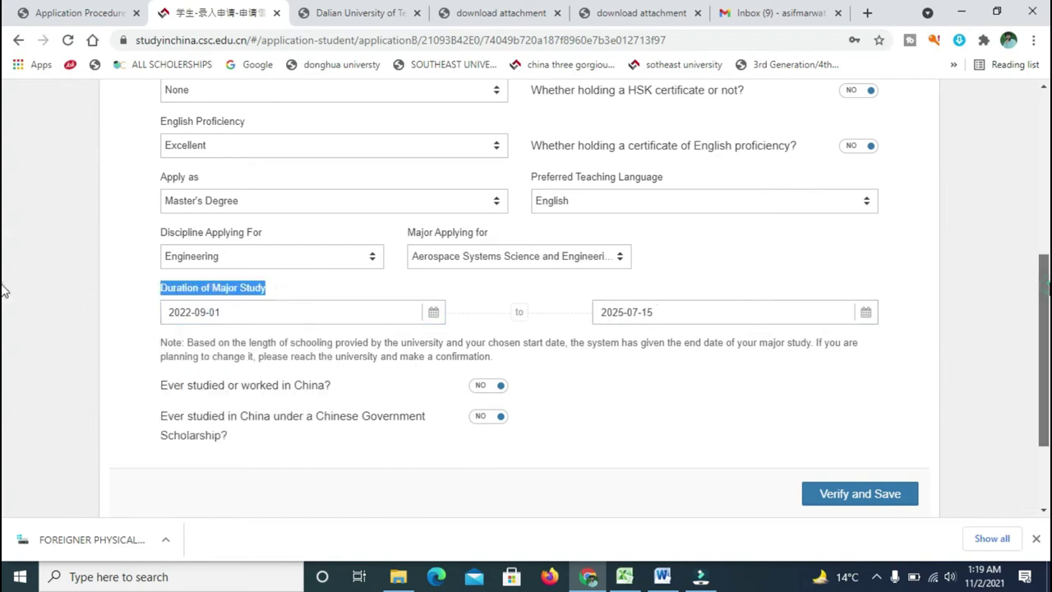
scroll(1045, 362, down, 2)
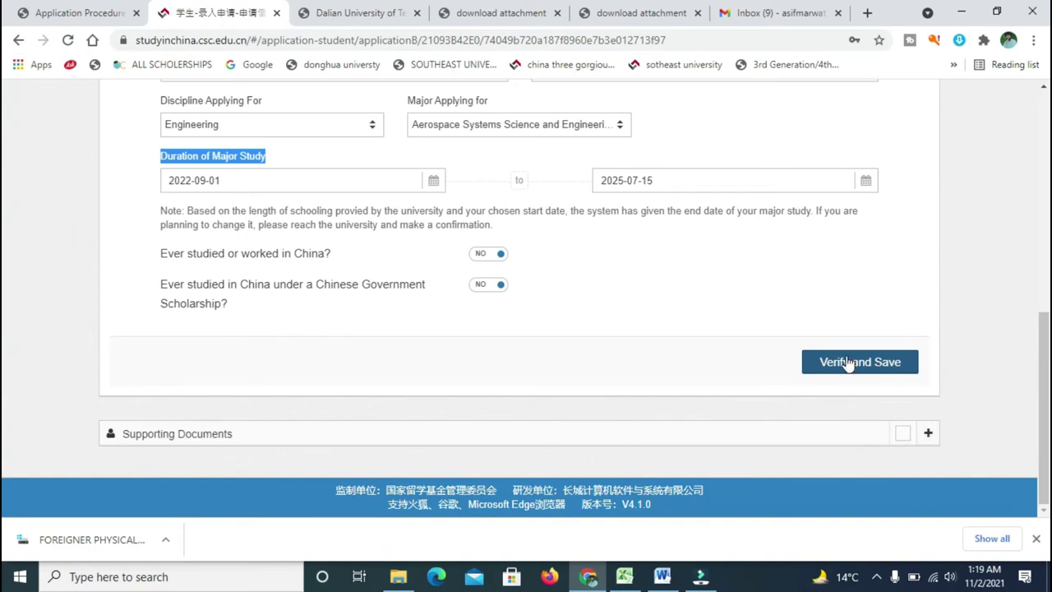
- Verify and Save the study details and expand the Supporting Documents section
click(929, 433)
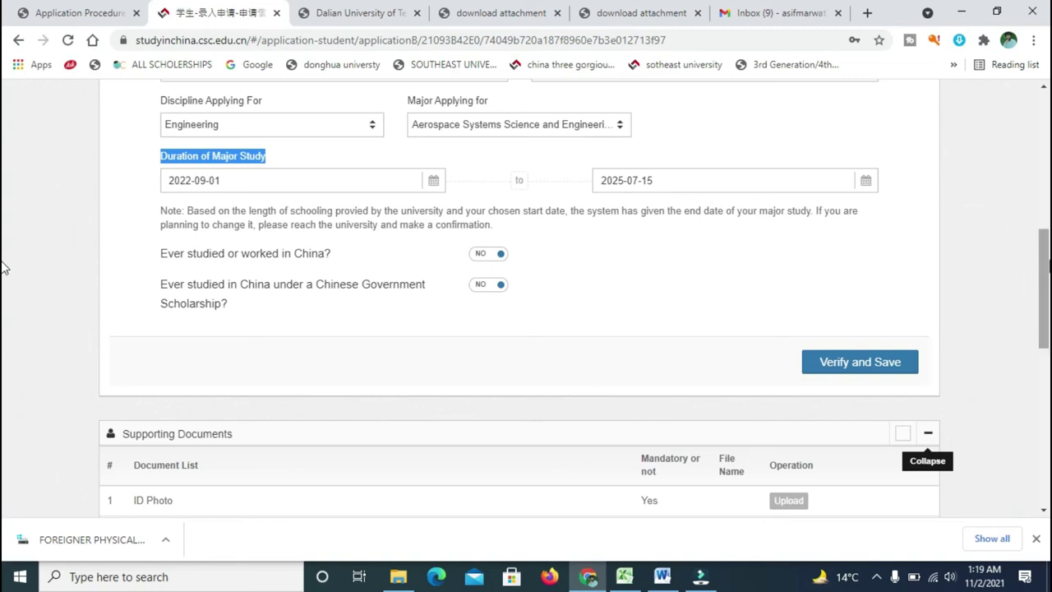
scroll(2, 267, down, 3)
scroll(3, 329, up, 2)
scroll(2, 320, down, 2)
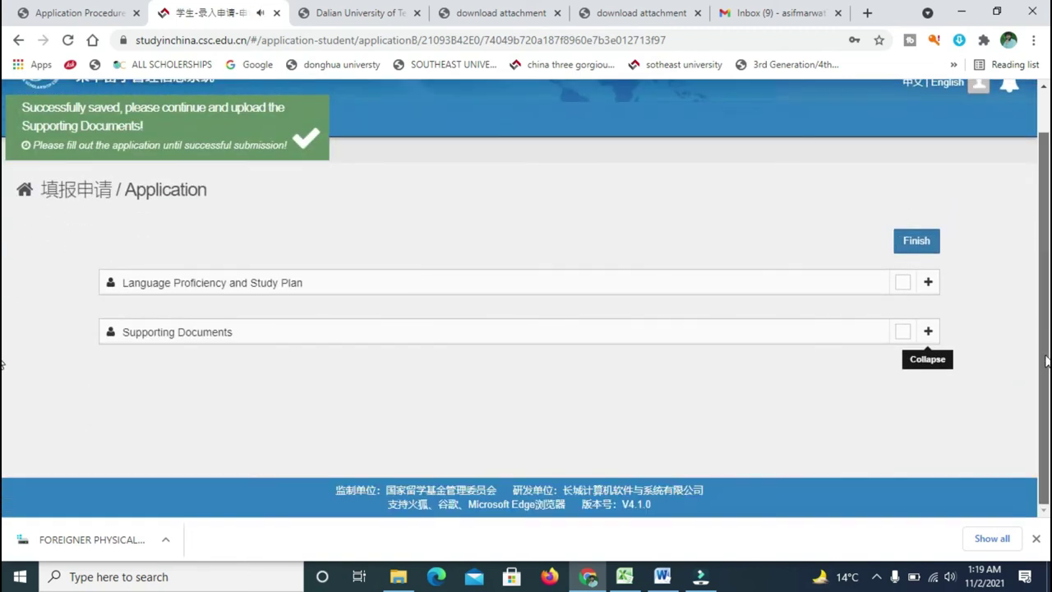
click(931, 337)
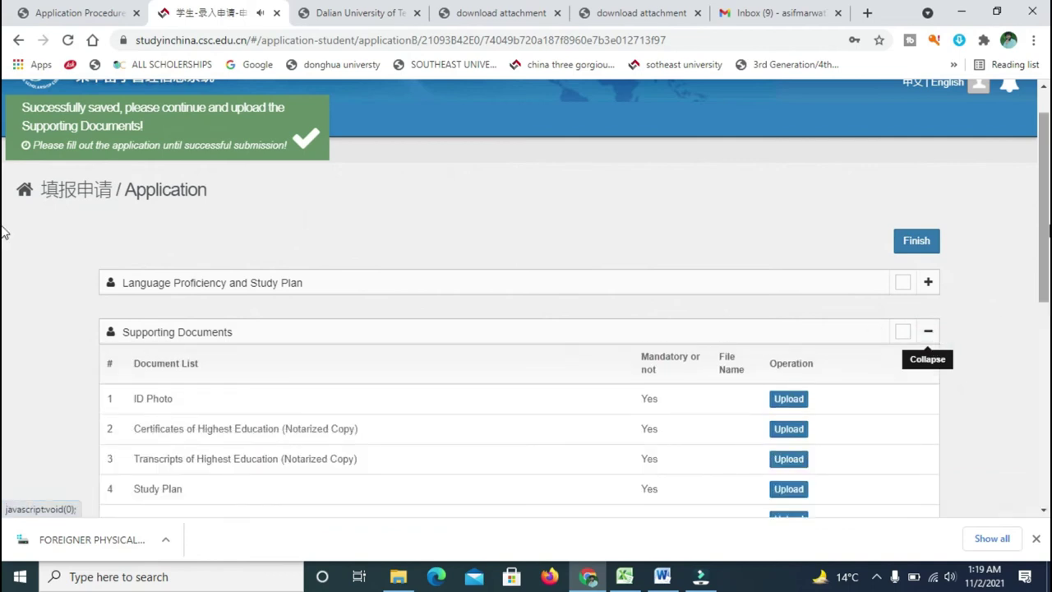
- Scroll through the 14-item Supporting Documents checklist
scroll(3, 246, down, 2)
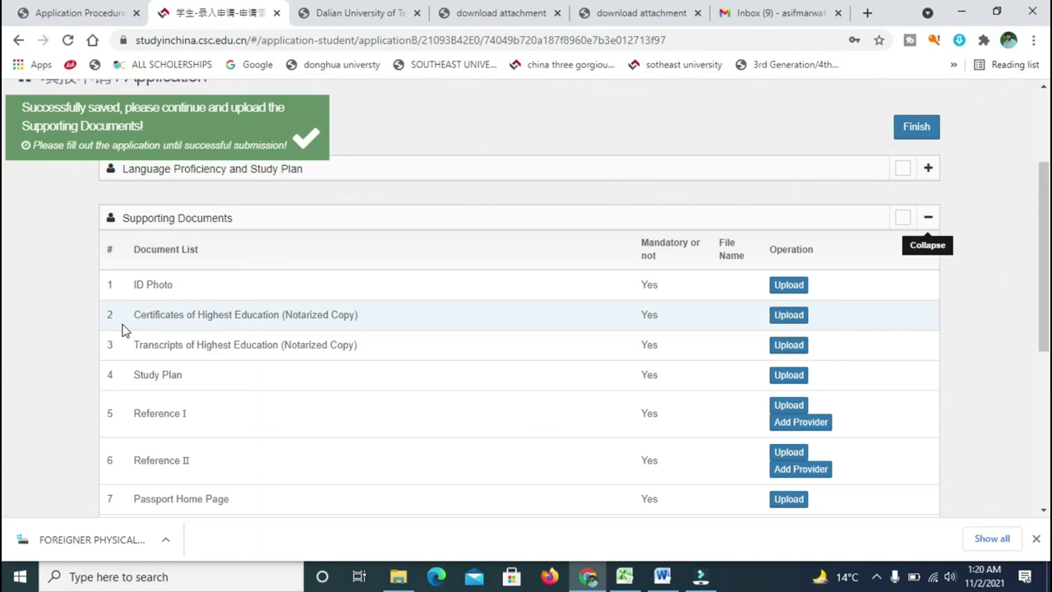
scroll(124, 329, down, 1)
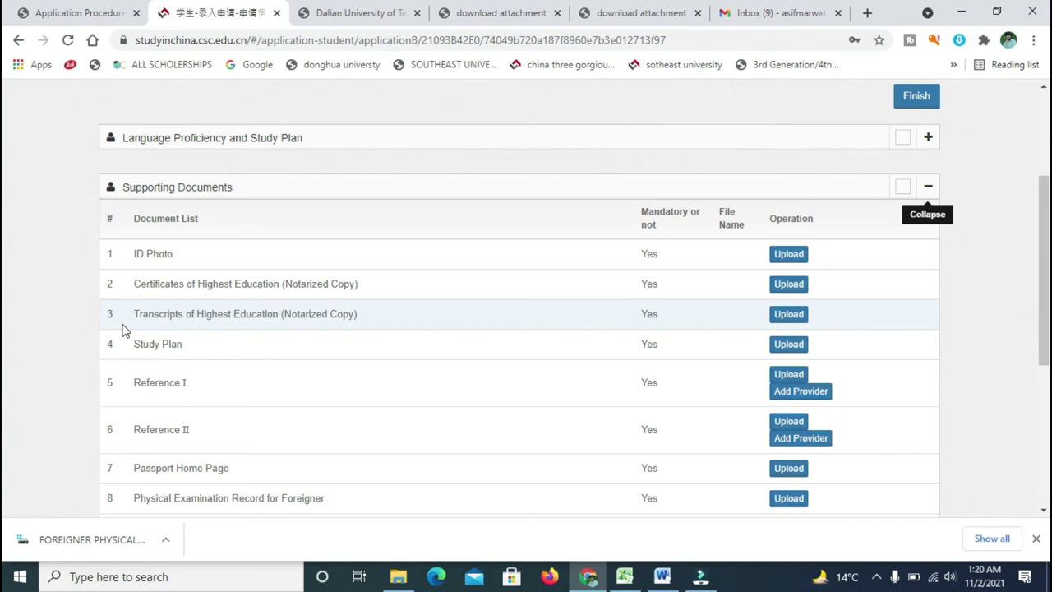
scroll(122, 329, down, 1)
scroll(121, 329, up, 1)
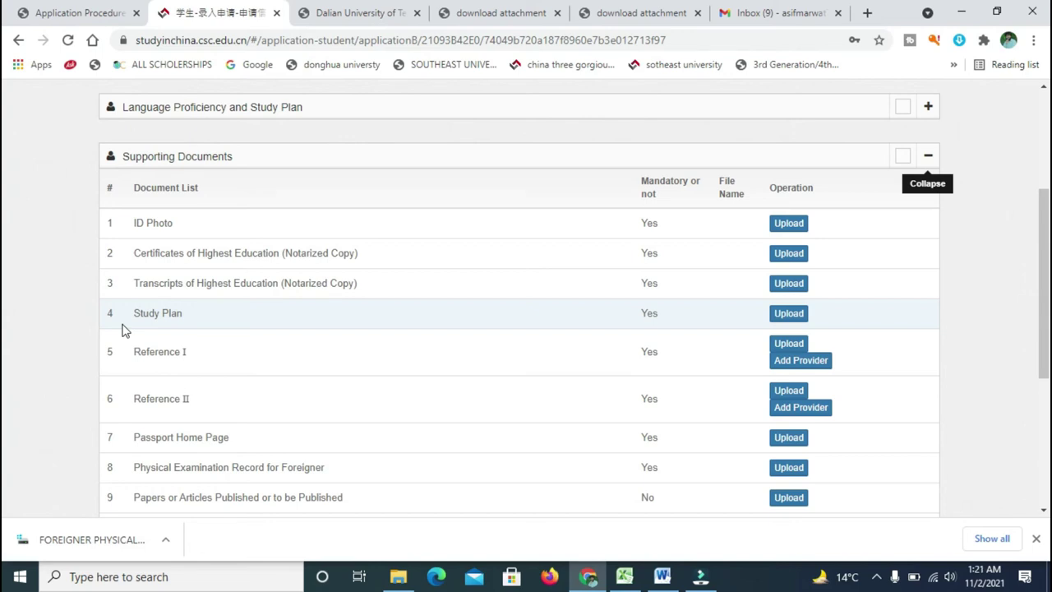
scroll(123, 329, down, 1)
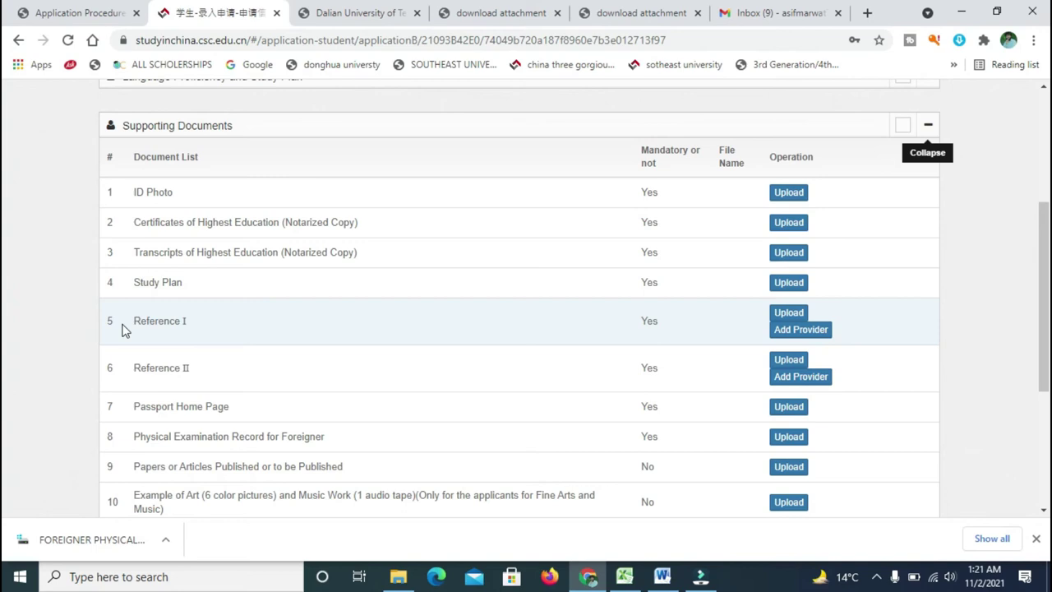
scroll(123, 329, down, 2)
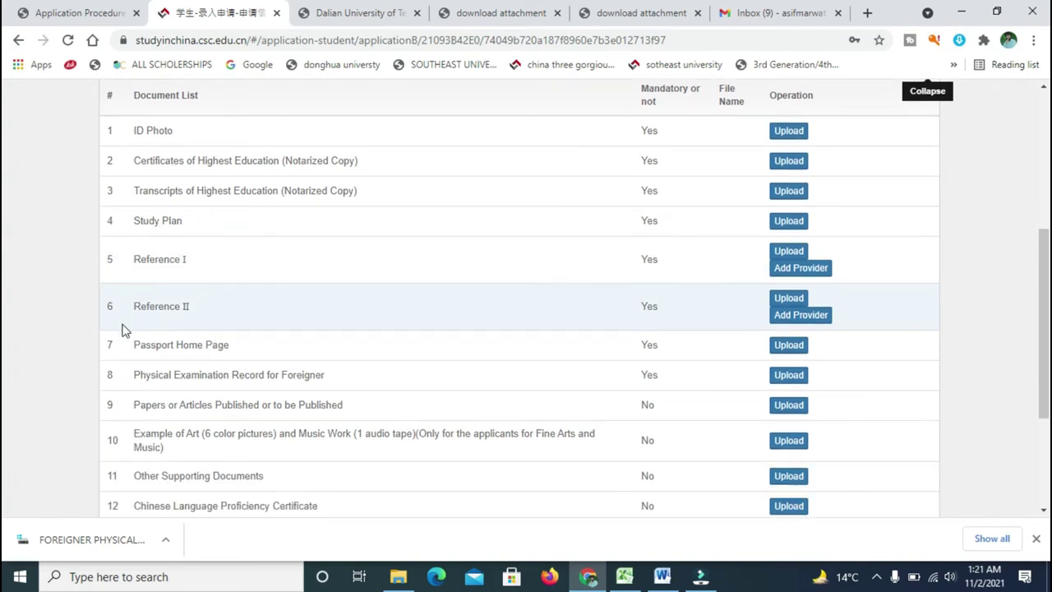
scroll(123, 329, down, 1)
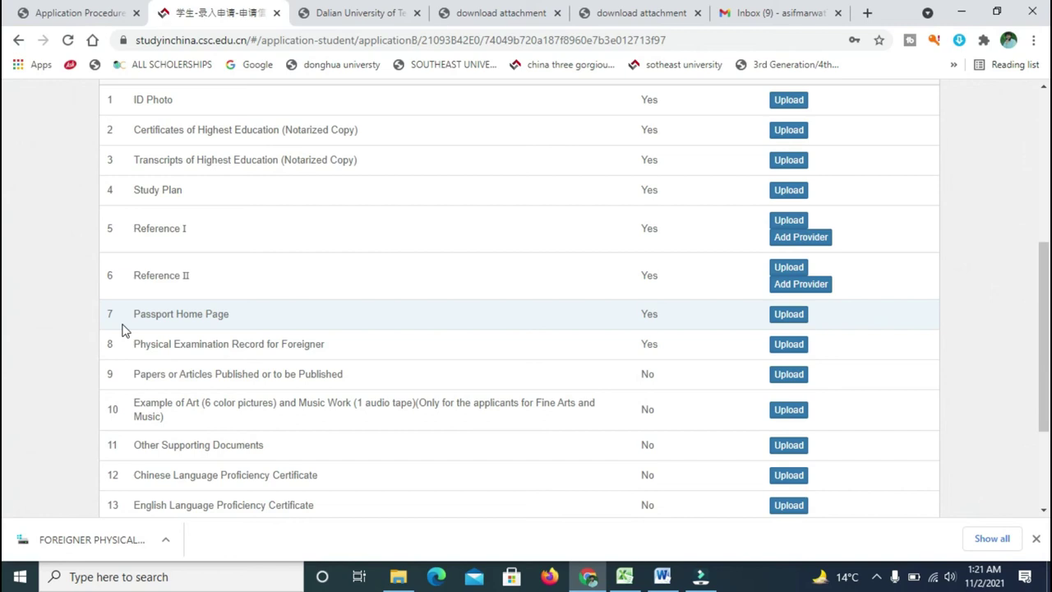
scroll(124, 329, down, 2)
scroll(123, 328, up, 1)
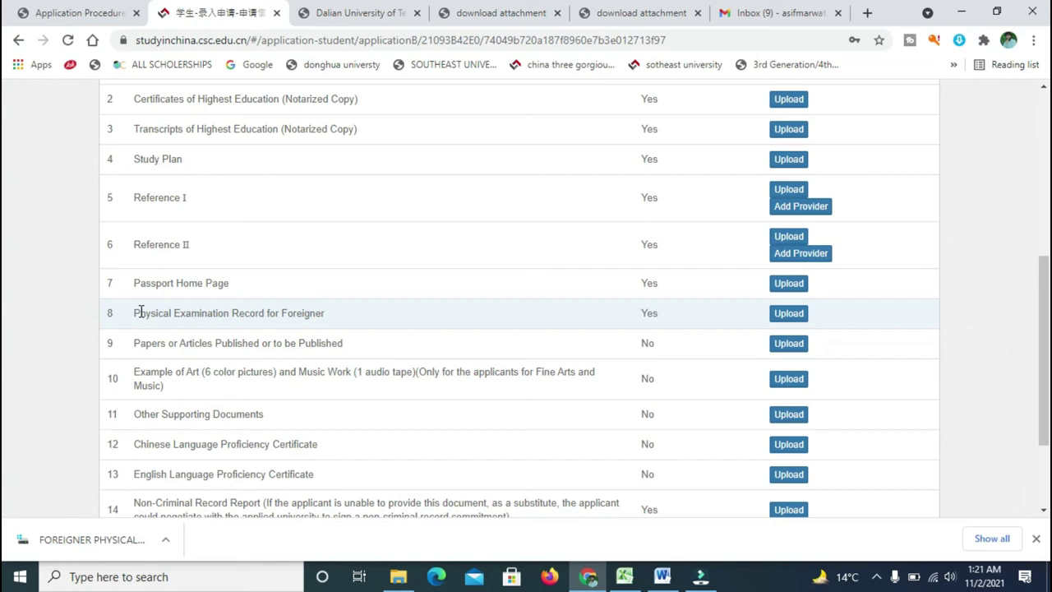
scroll(140, 312, down, 1)
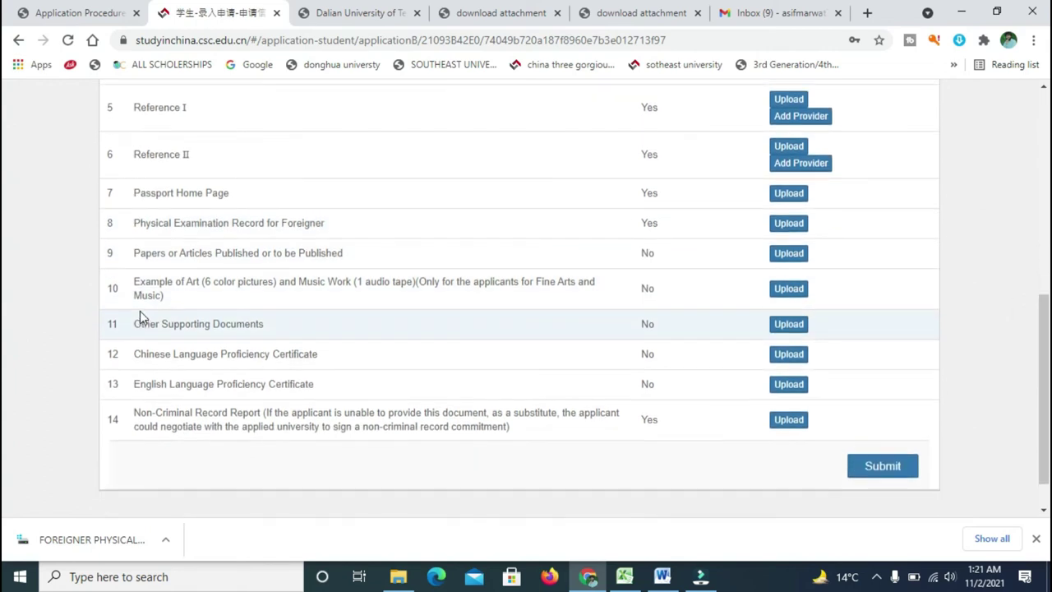
scroll(140, 312, up, 1)
- Read the Papers or Articles, Other Supporting Documents, language certificate and Non-Criminal Record rows
drag(388, 310, 35, 322)
click(34, 324)
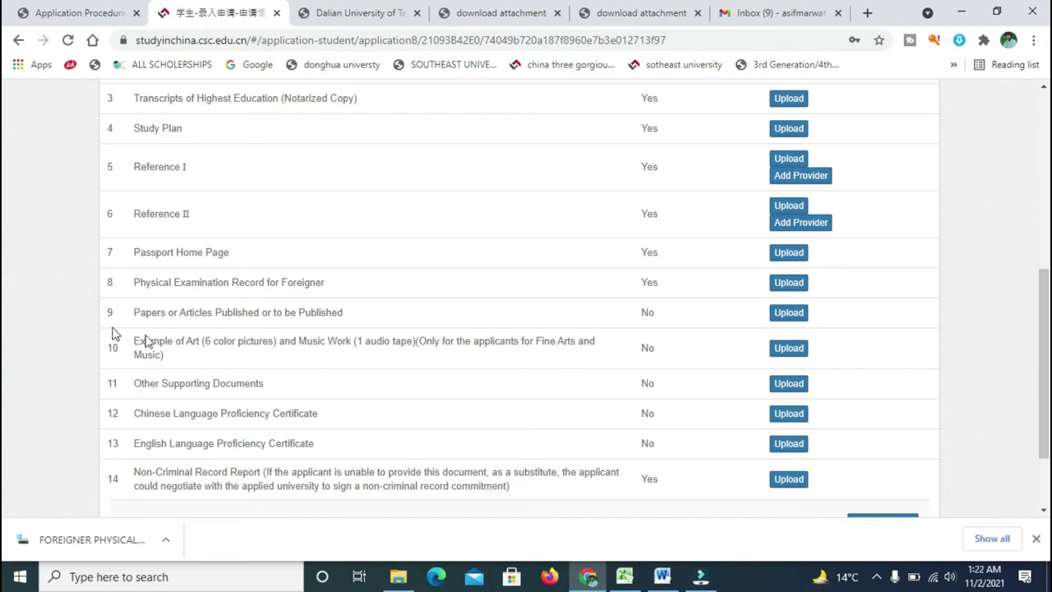
drag(303, 394, 131, 387)
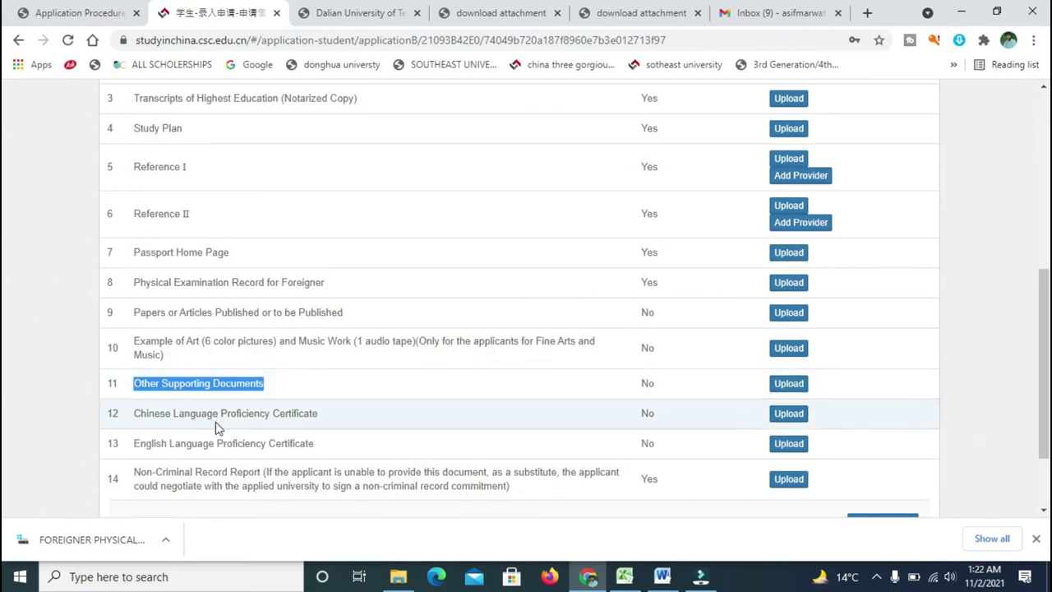
drag(320, 415, 140, 414)
drag(324, 445, 131, 457)
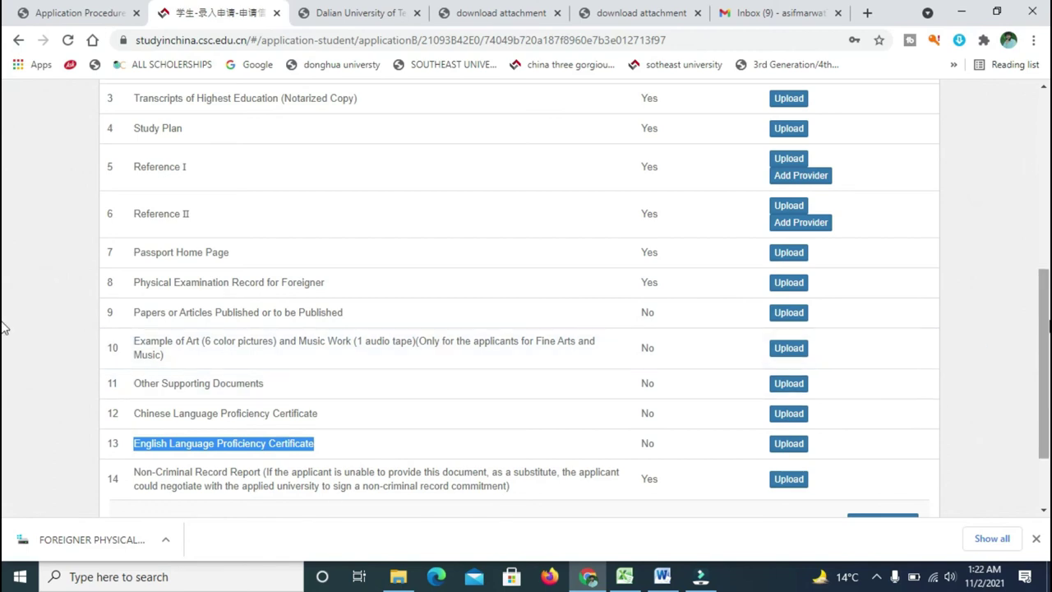
scroll(3, 327, down, 2)
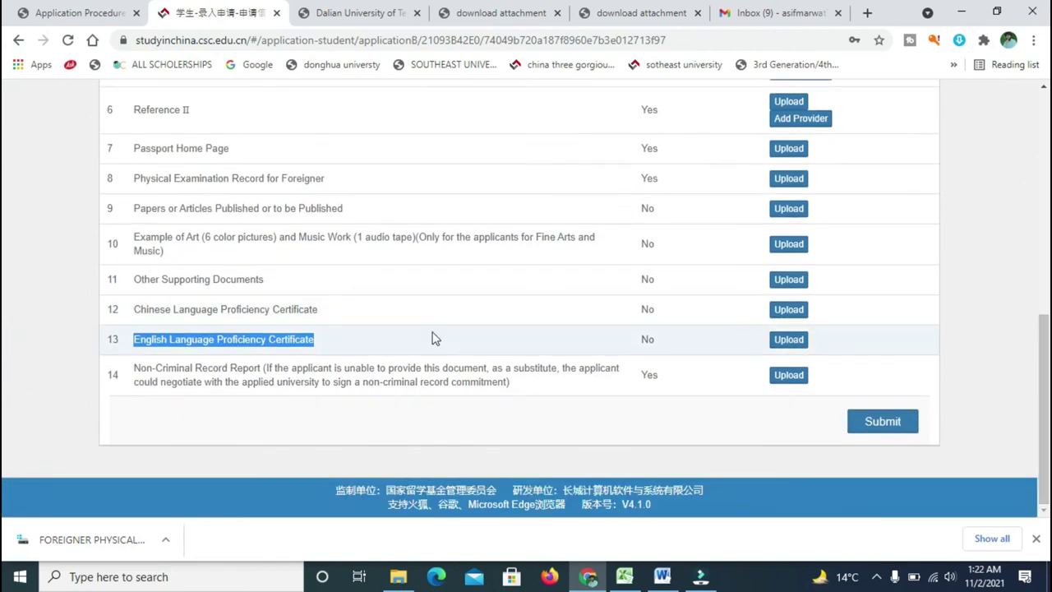
drag(521, 381, 91, 369)
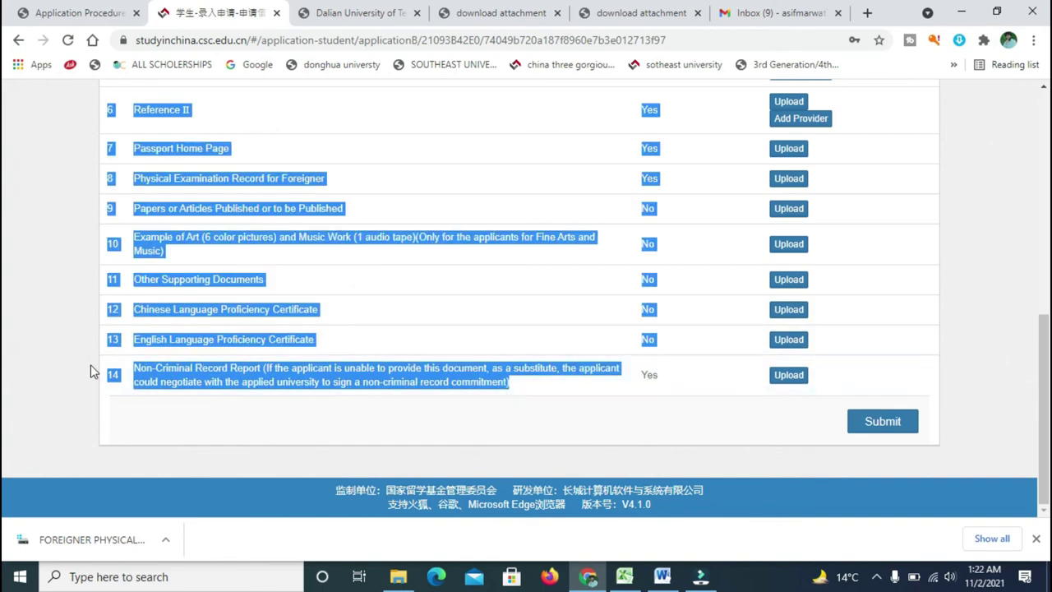
click(871, 465)
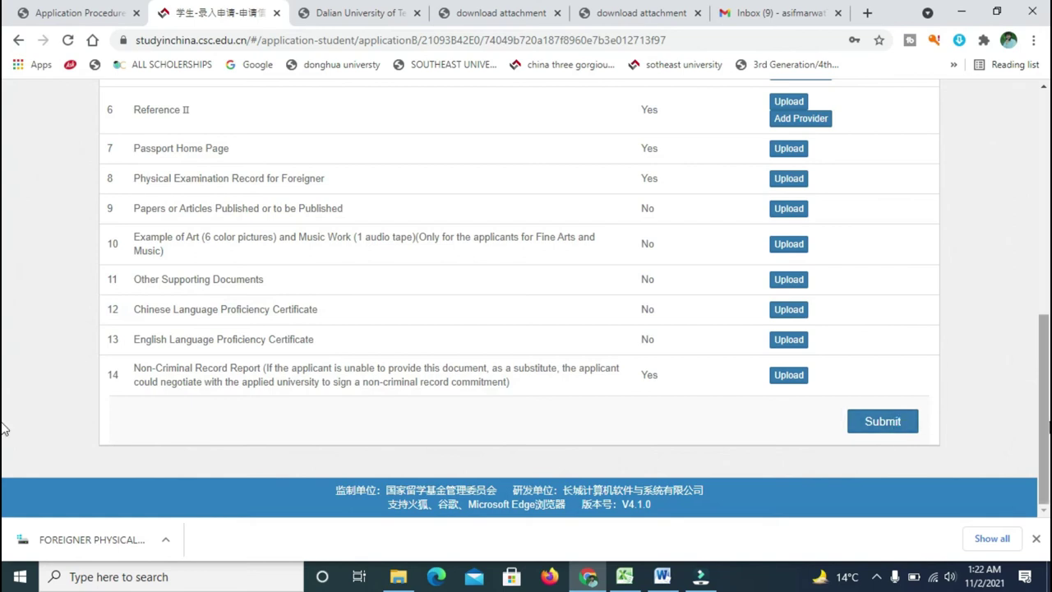
scroll(4, 394, up, 5)
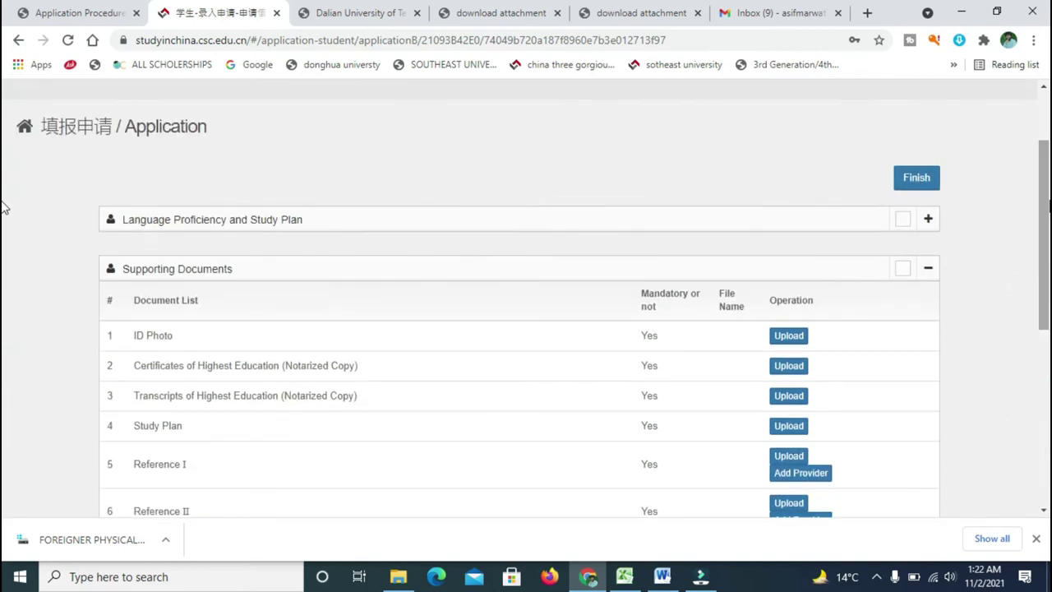
- Finish the application to reach List of My Applications, then go to the Dalian University of Technology tab
click(909, 178)
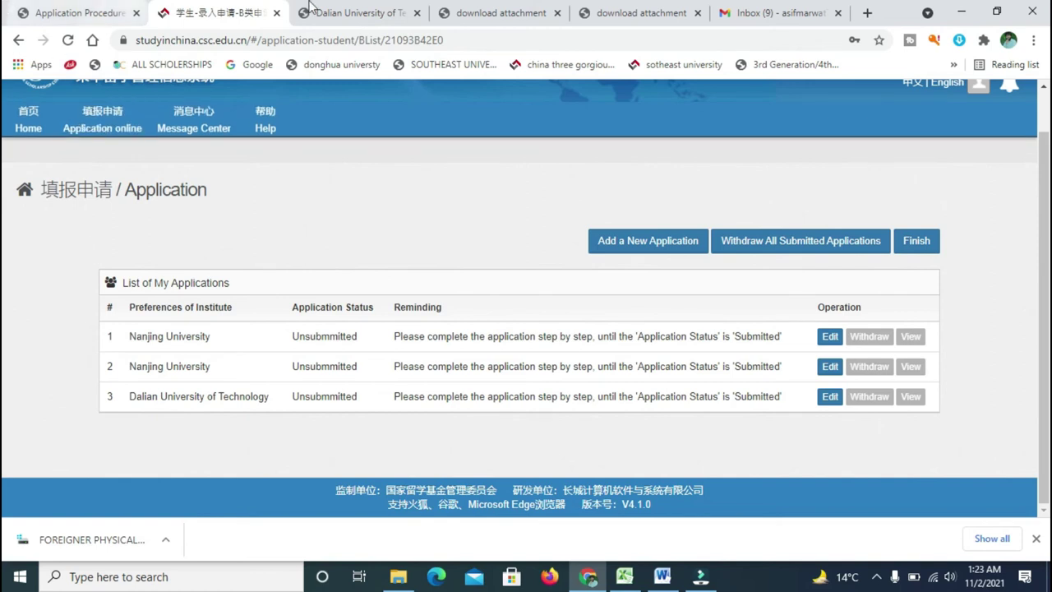
click(366, 10)
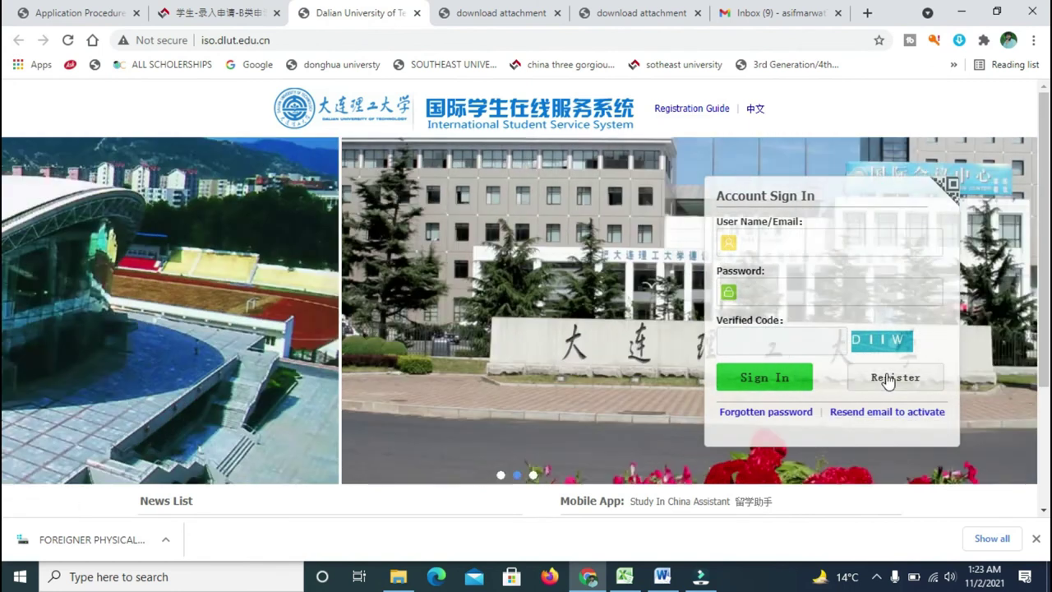
- Start a new member registration and accept the registration agreement
click(887, 378)
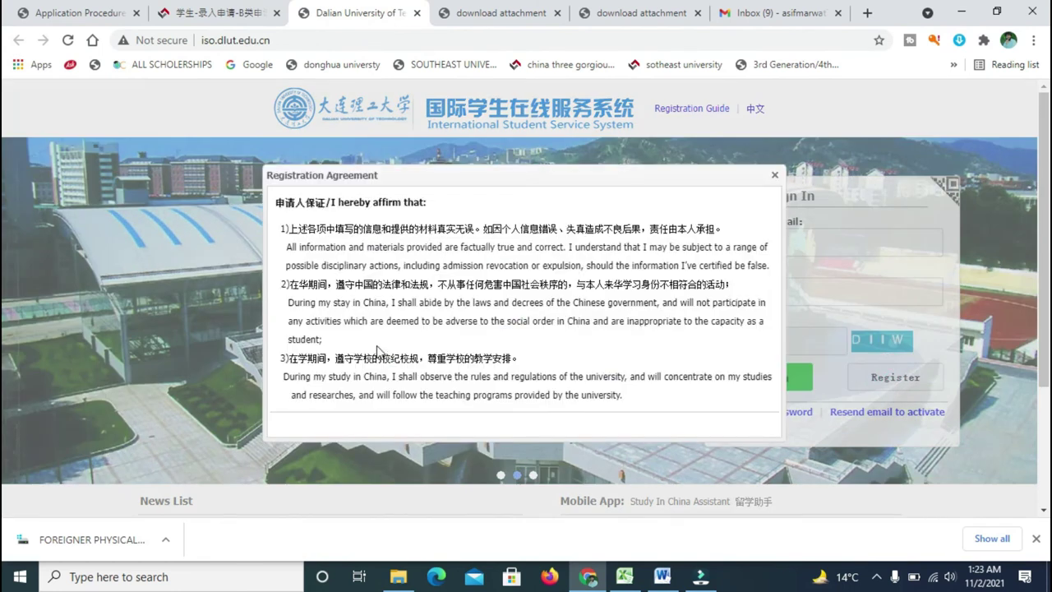
triple_click(783, 293)
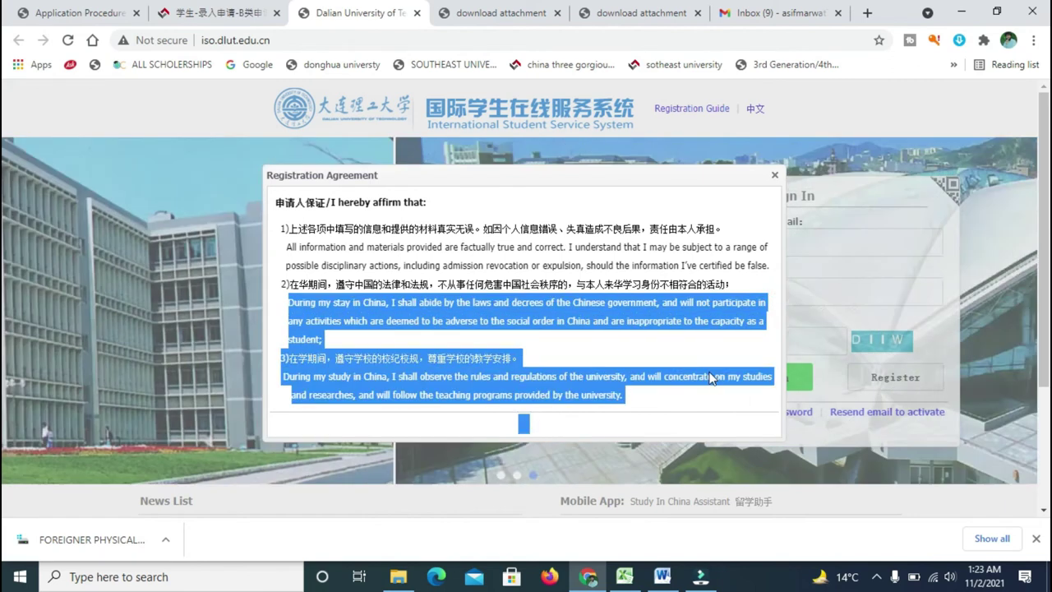
click(705, 378)
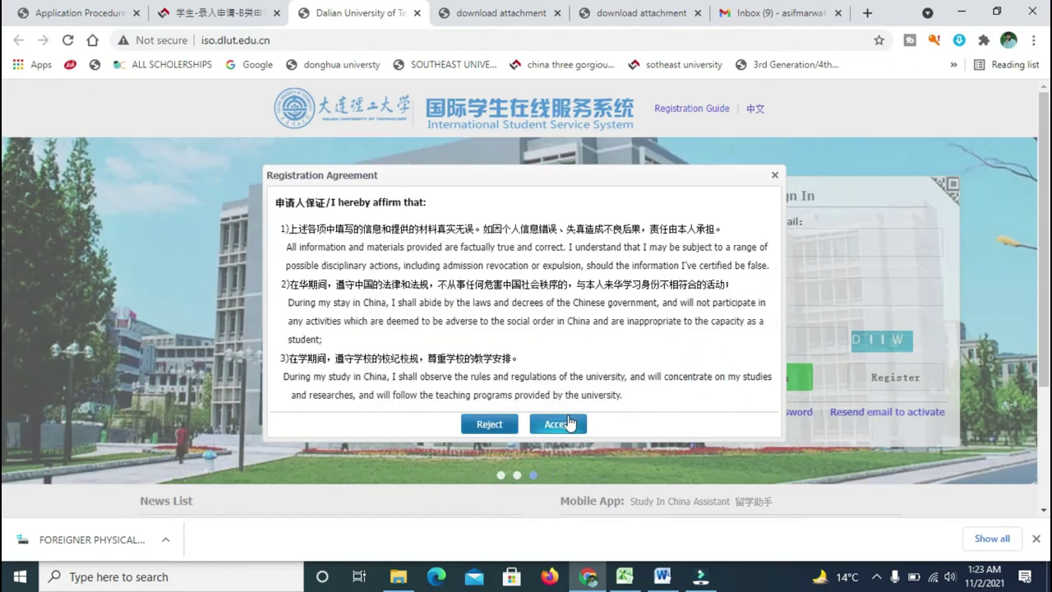
click(565, 426)
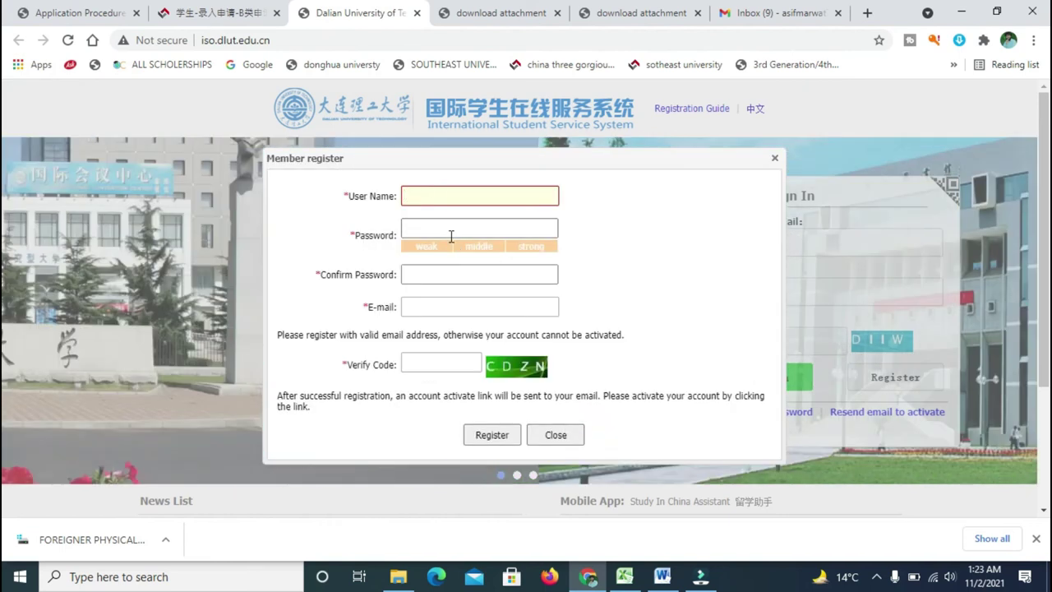
click(453, 362)
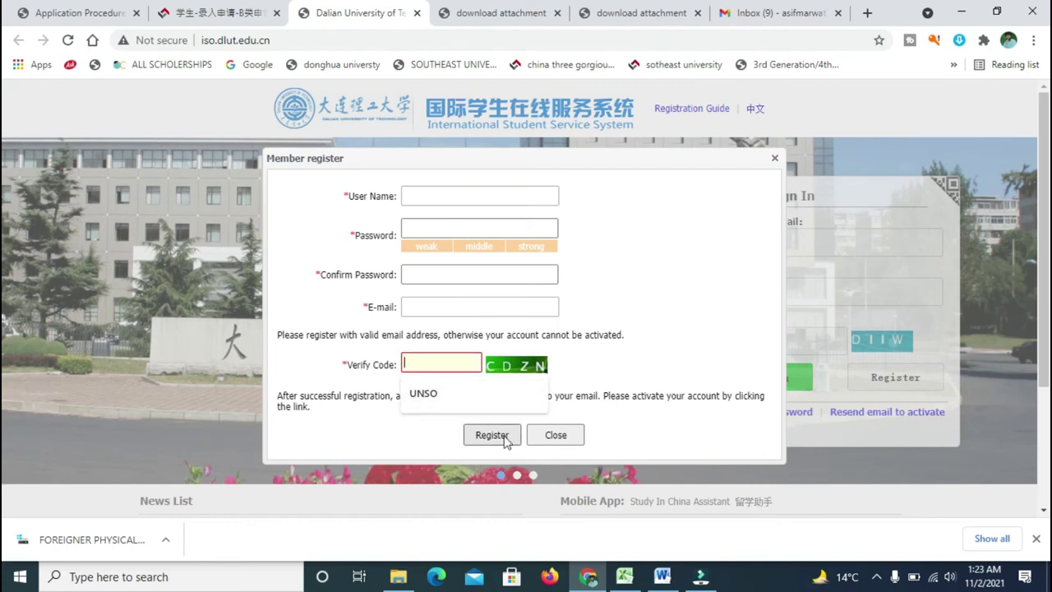
click(442, 441)
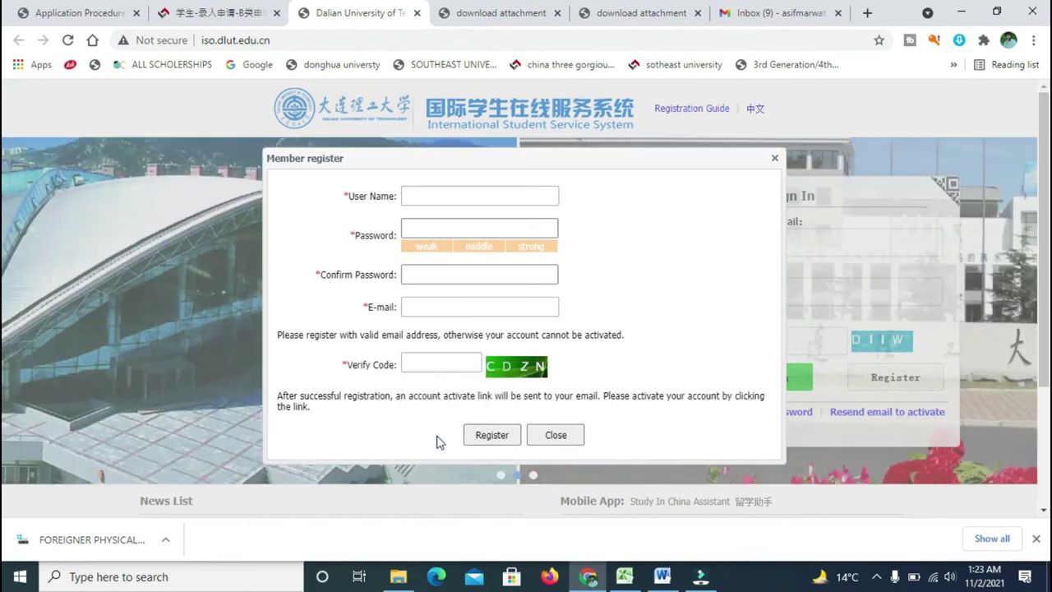
- Enter a user name, the account password and the password confirmation
click(438, 195)
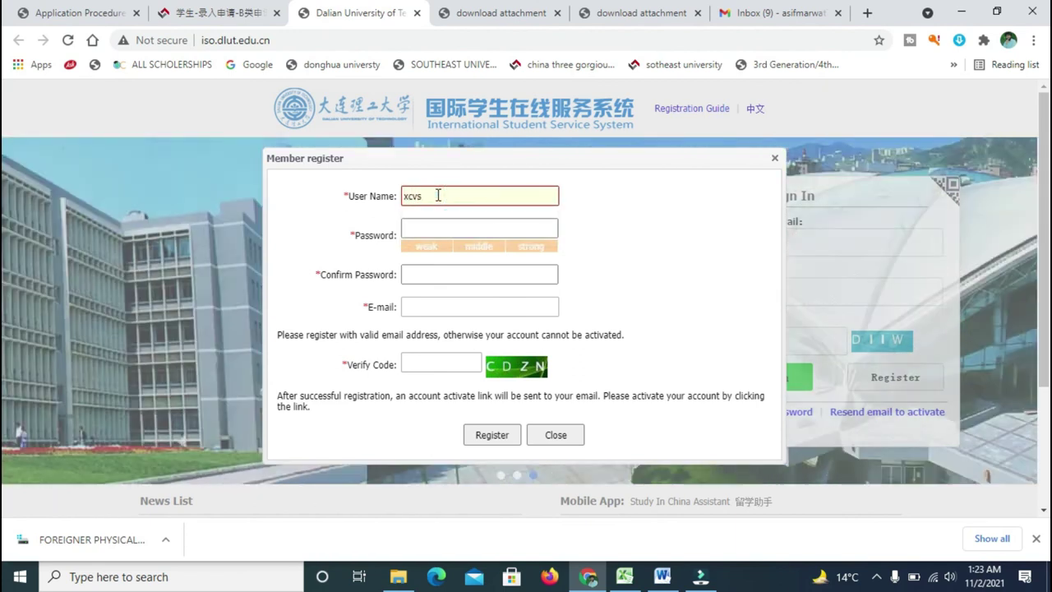
click(438, 231)
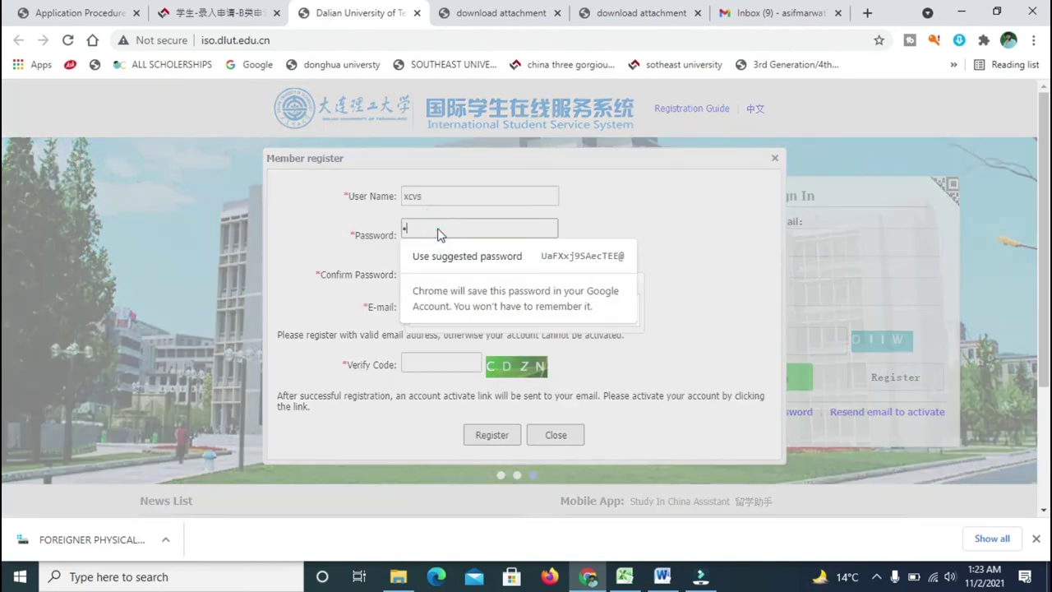
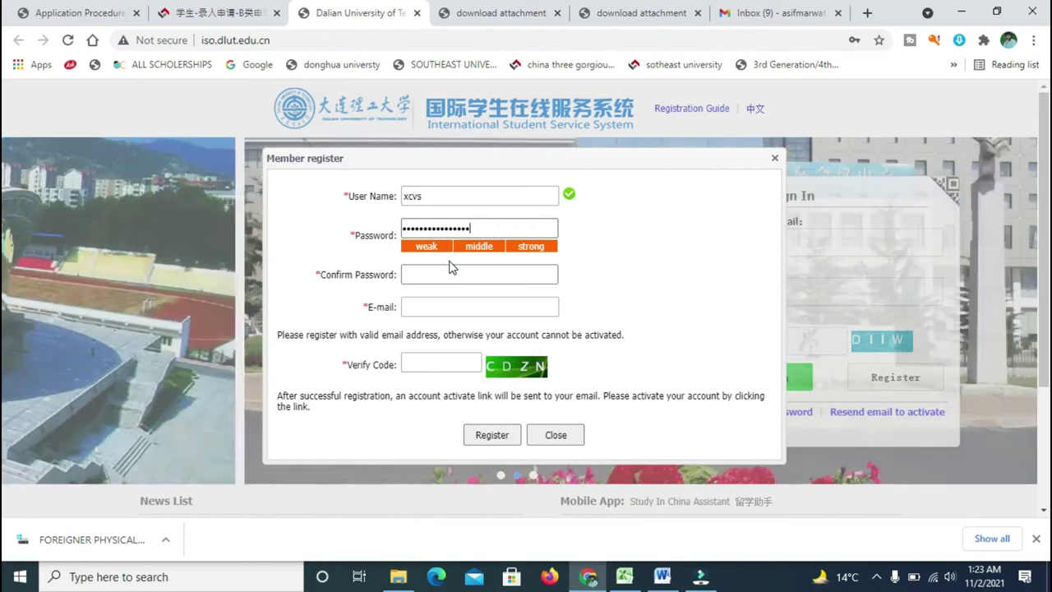
click(451, 269)
click(450, 273)
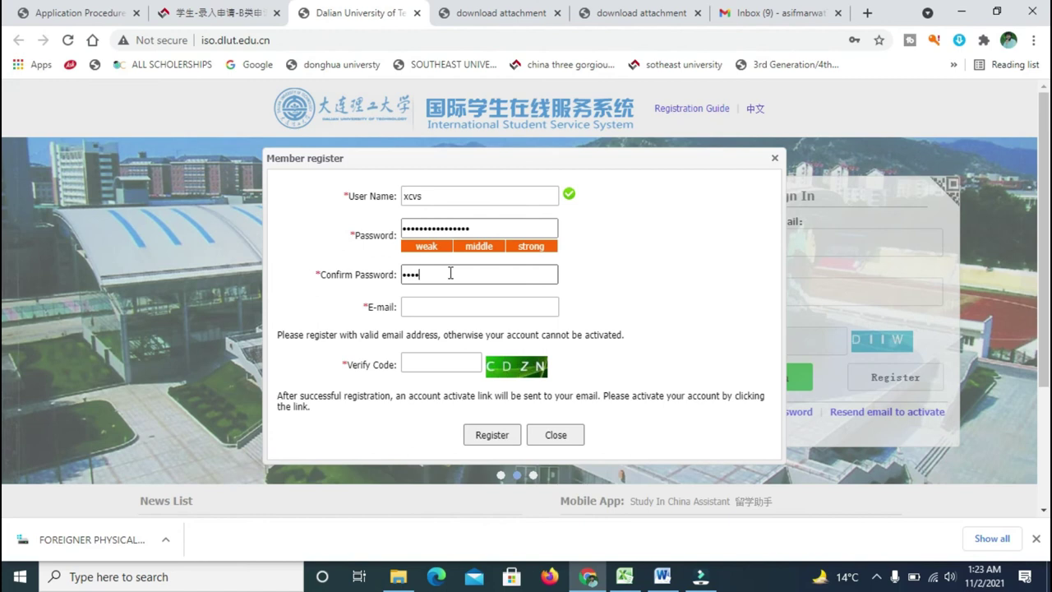
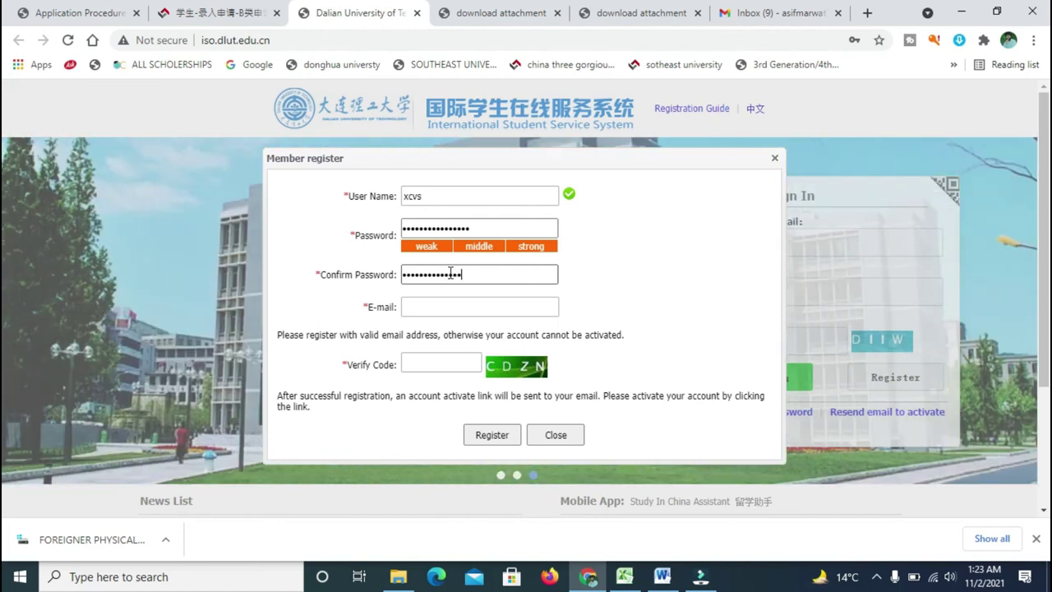
- Fill in the e-mail address from autofill, enter the verification code and submit the registration
double_click(437, 196)
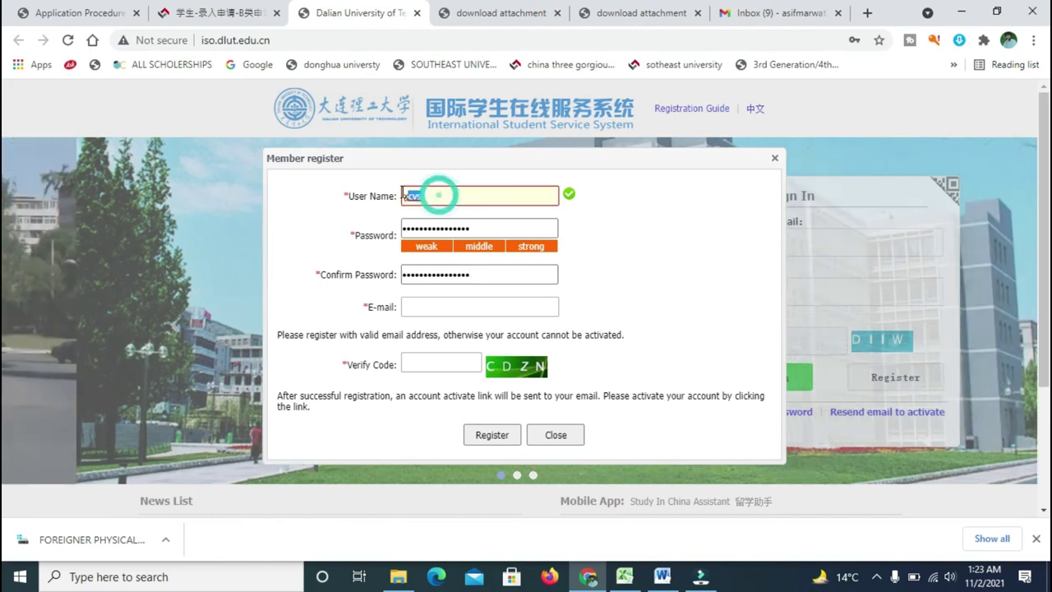
click(435, 314)
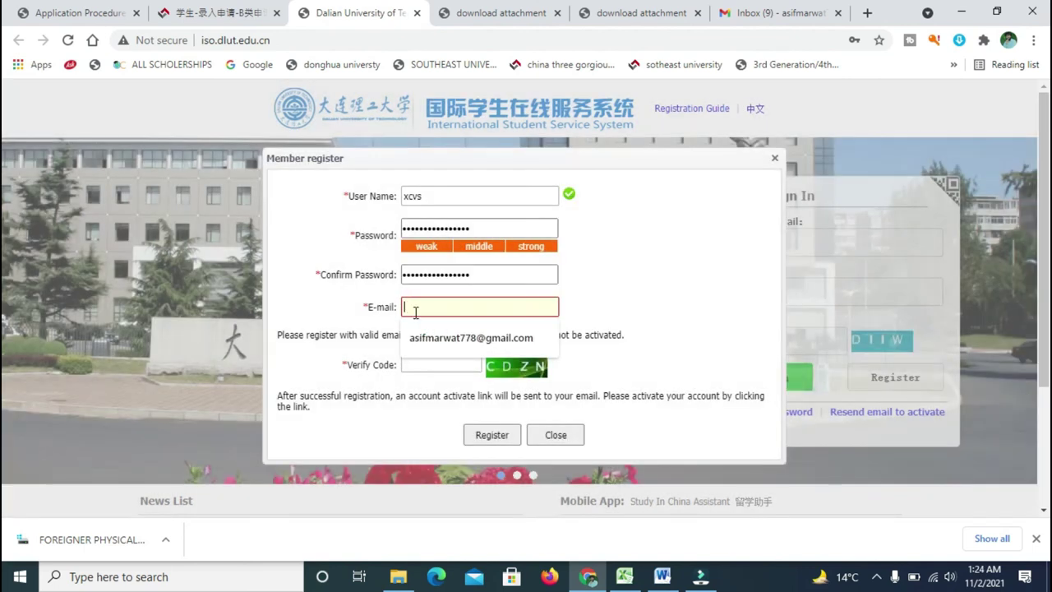
click(416, 328)
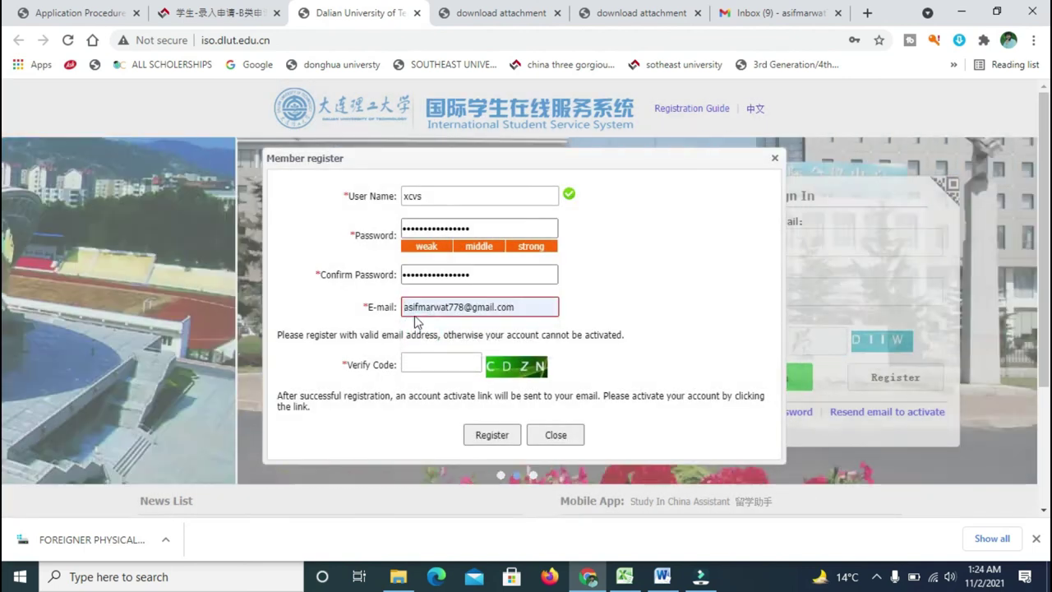
click(428, 369)
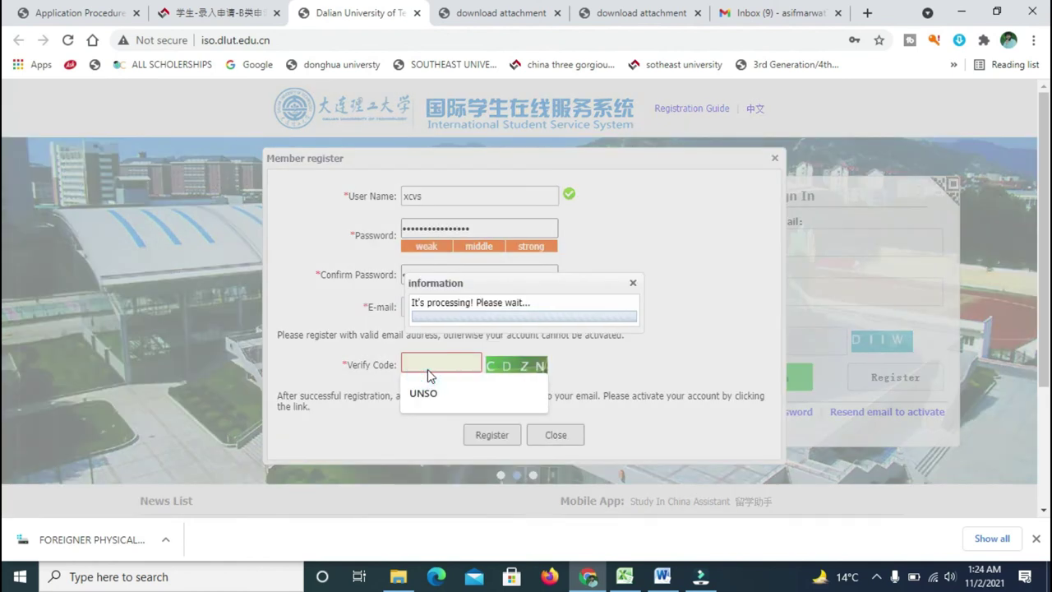
text(CDZN)
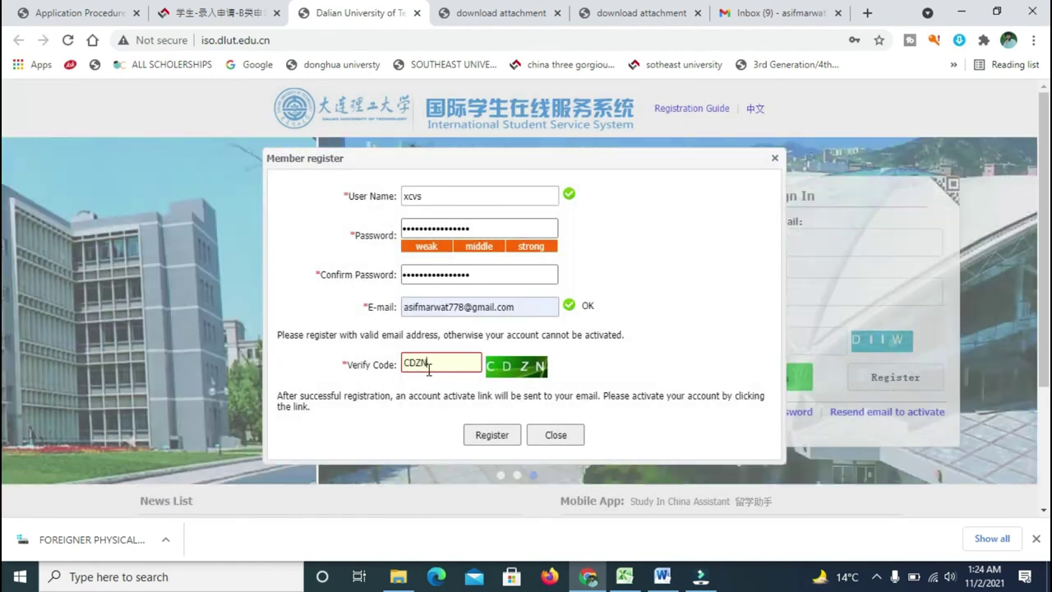
click(489, 434)
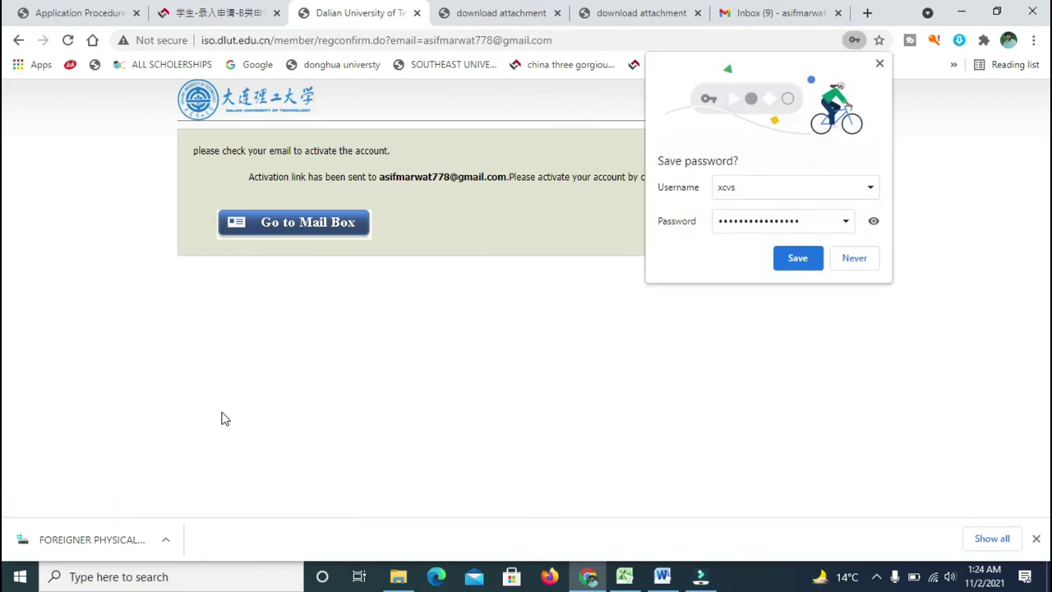
- Save the new login in the browser and refresh the Gmail inbox for the registration mail
click(798, 263)
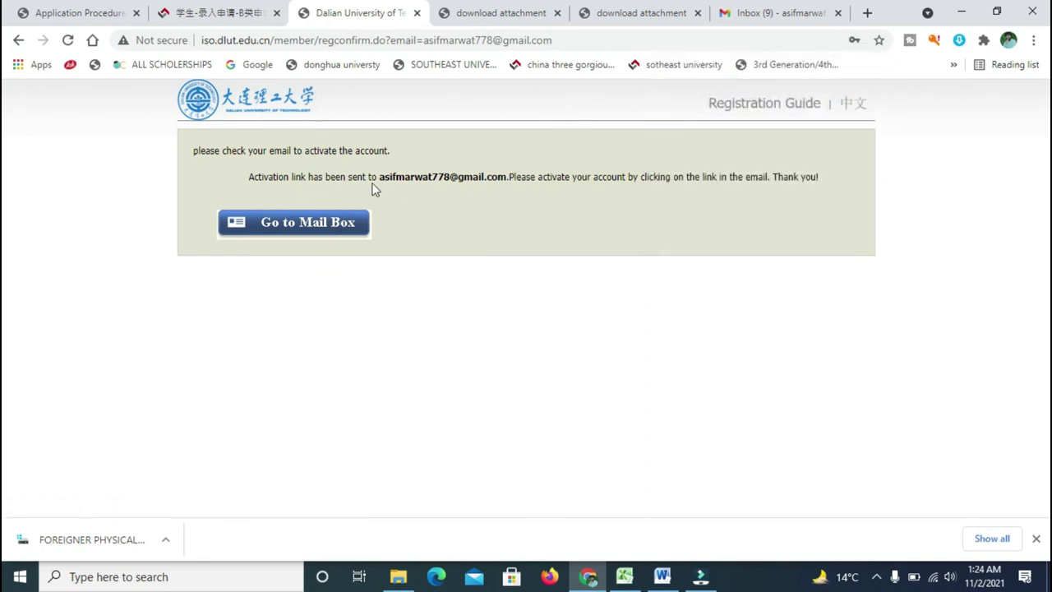
click(764, 8)
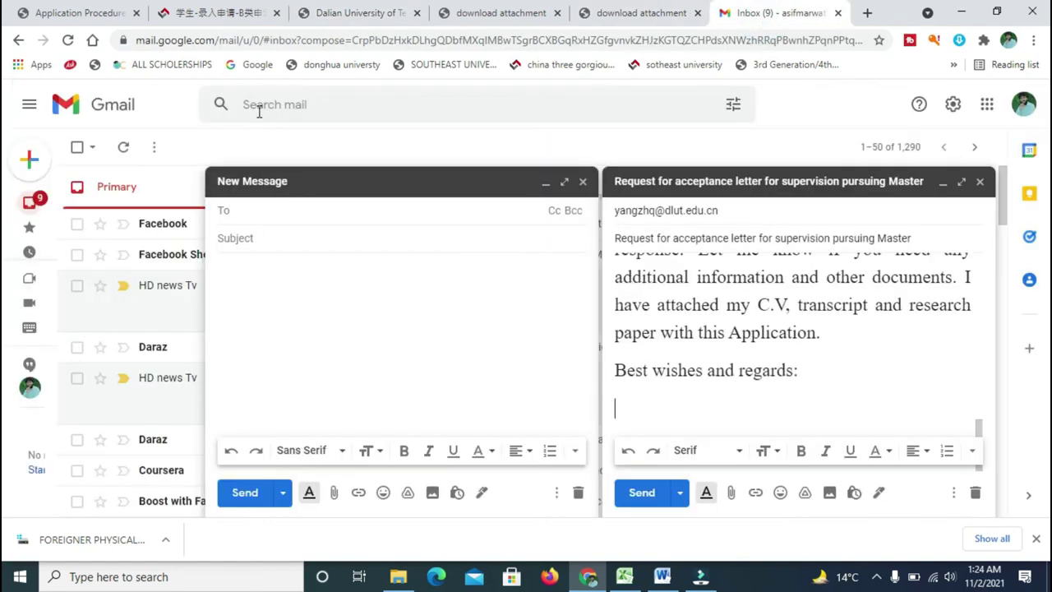
click(67, 41)
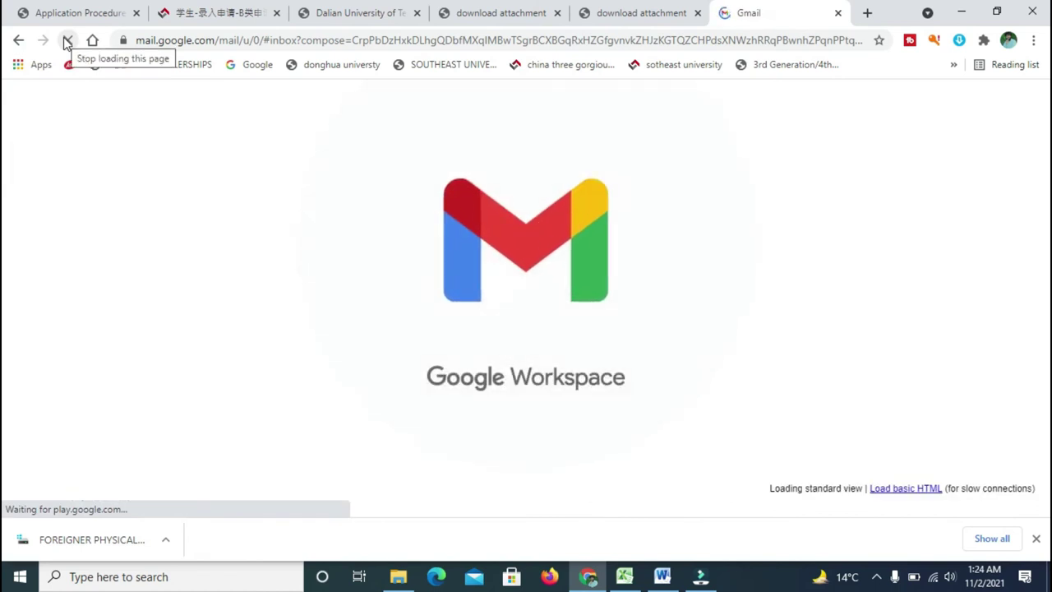
click(365, 13)
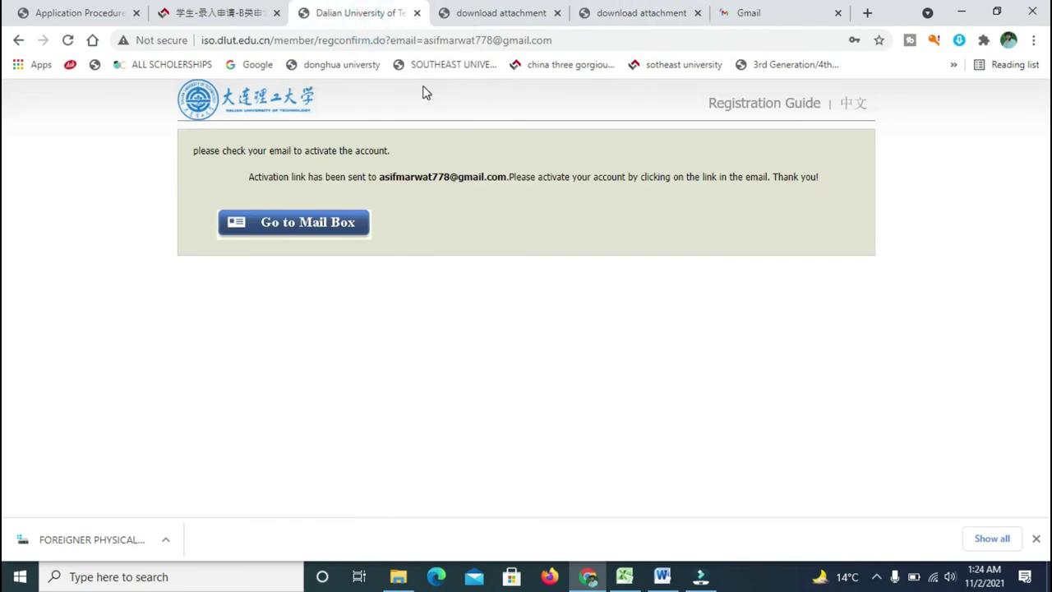
click(794, 8)
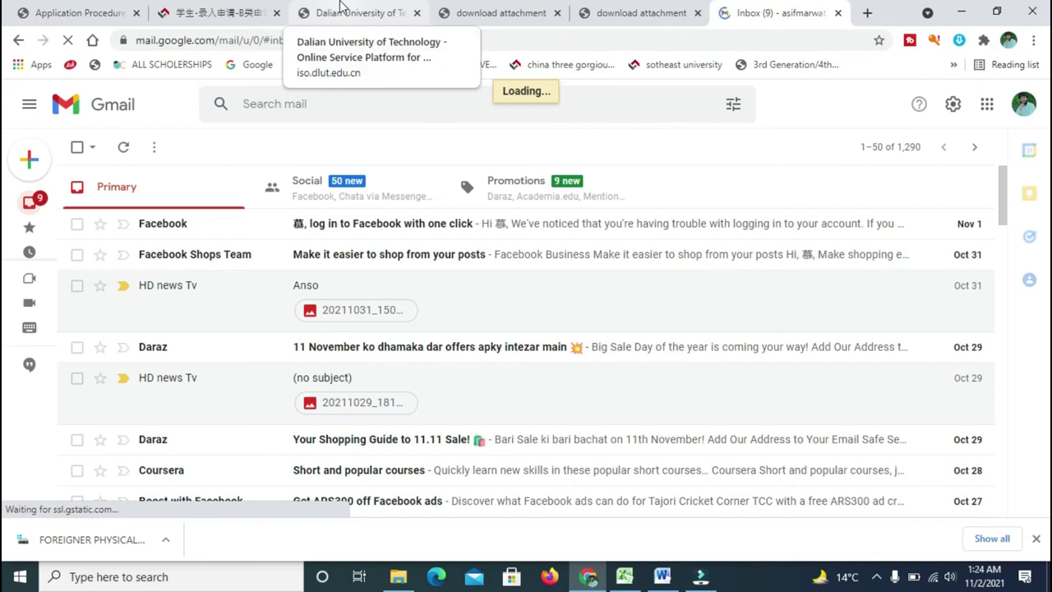
click(194, 10)
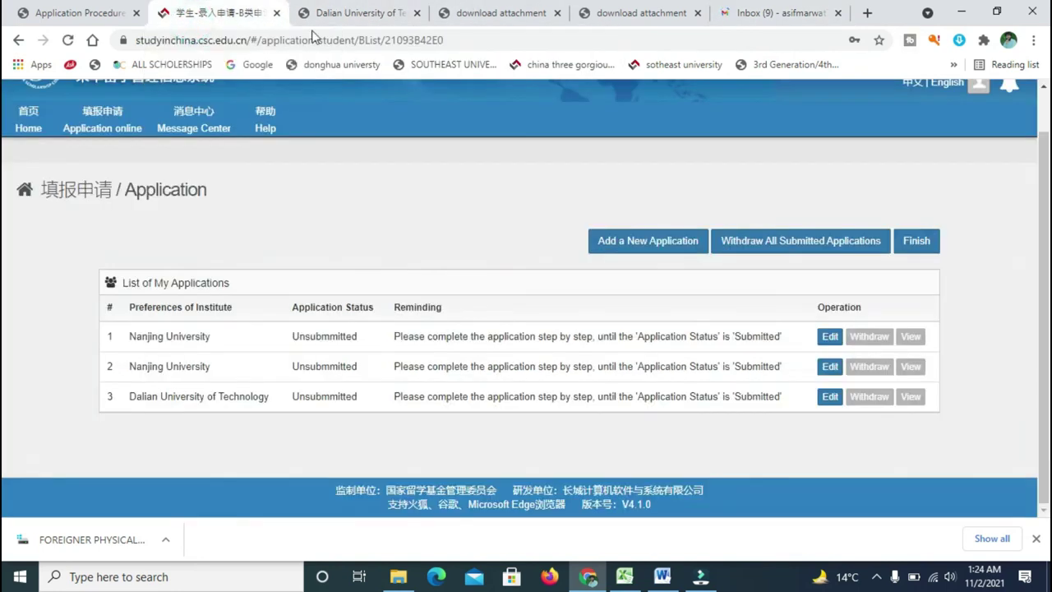
click(358, 8)
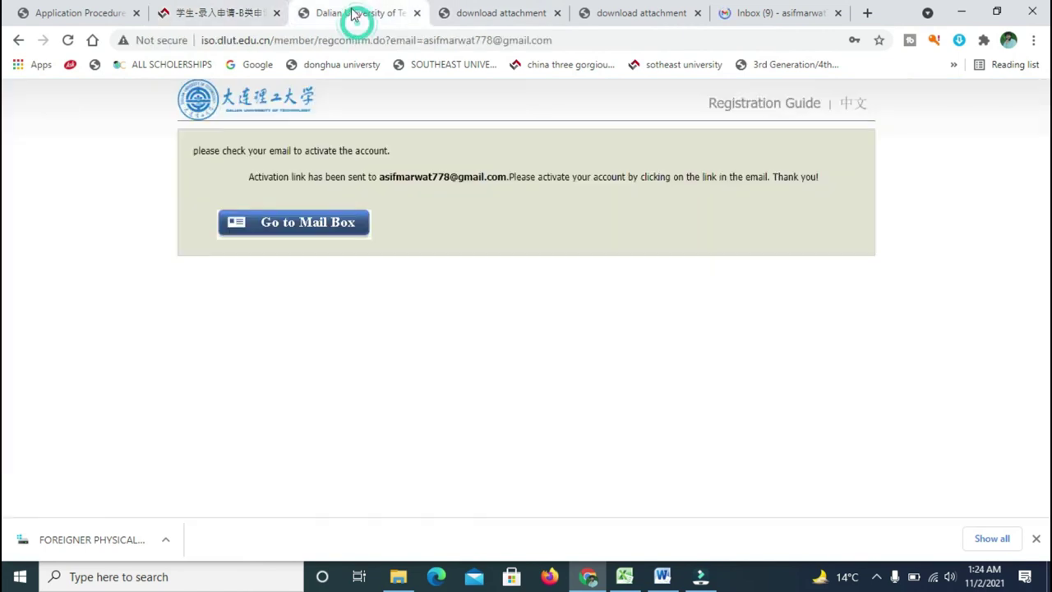
click(313, 224)
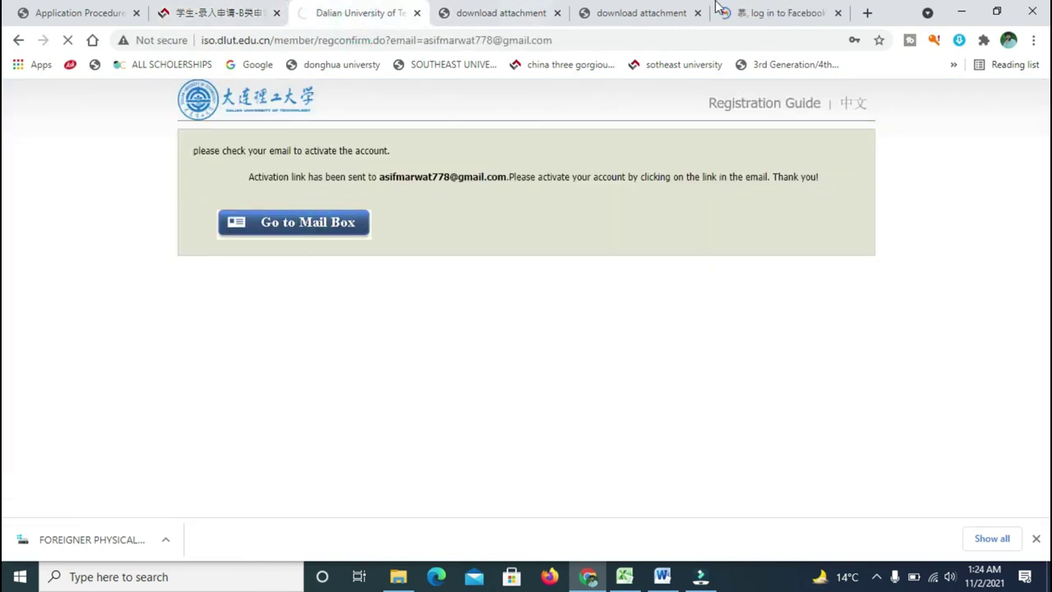
click(742, 11)
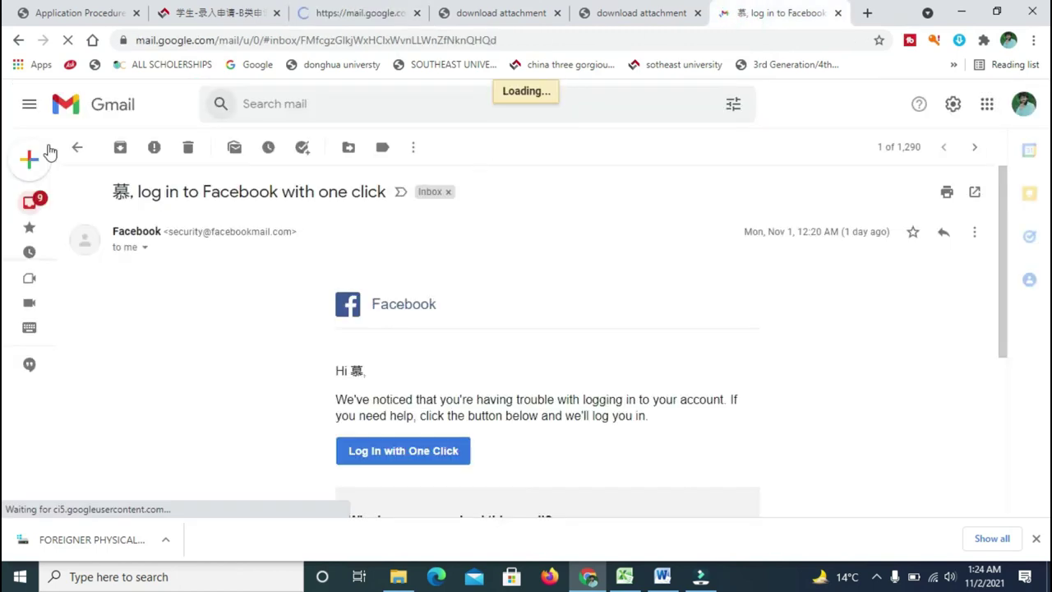
mouse_move(63, 159)
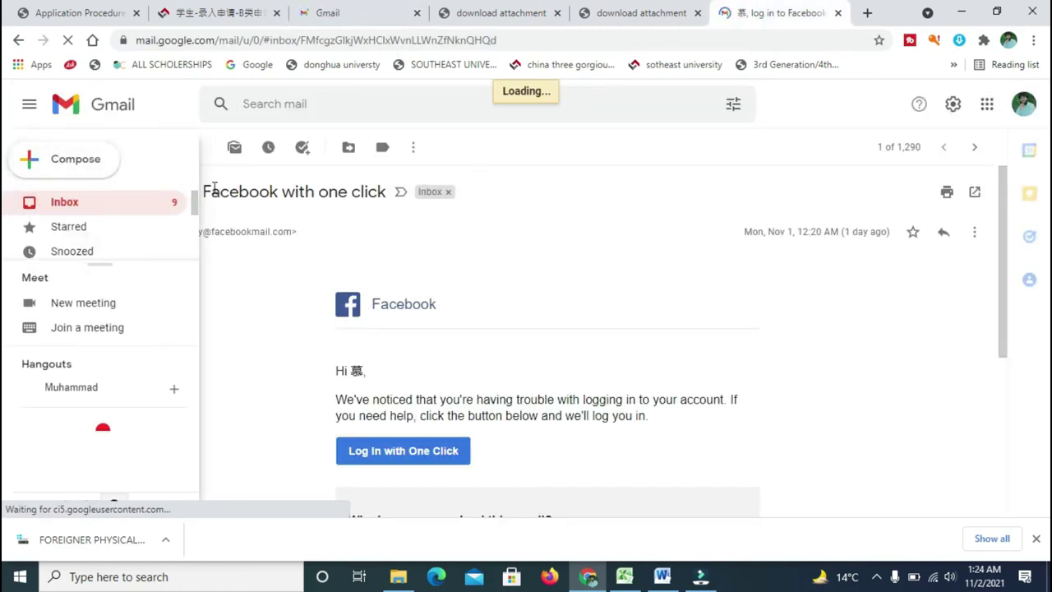
click(76, 154)
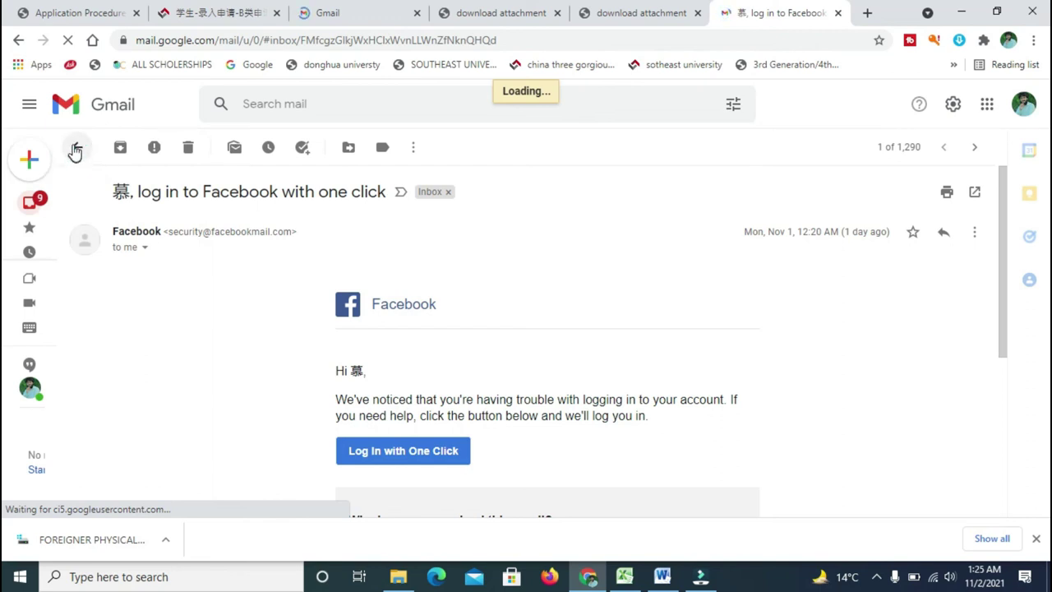
- Open the DLUT University e-mail and follow its Entry for activation link
click(343, 8)
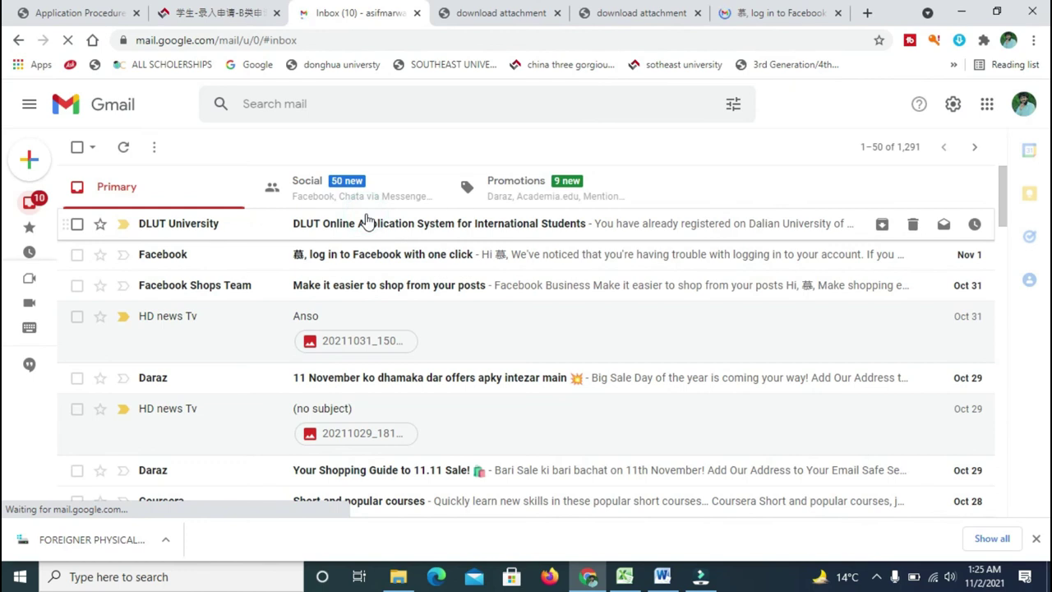
click(371, 222)
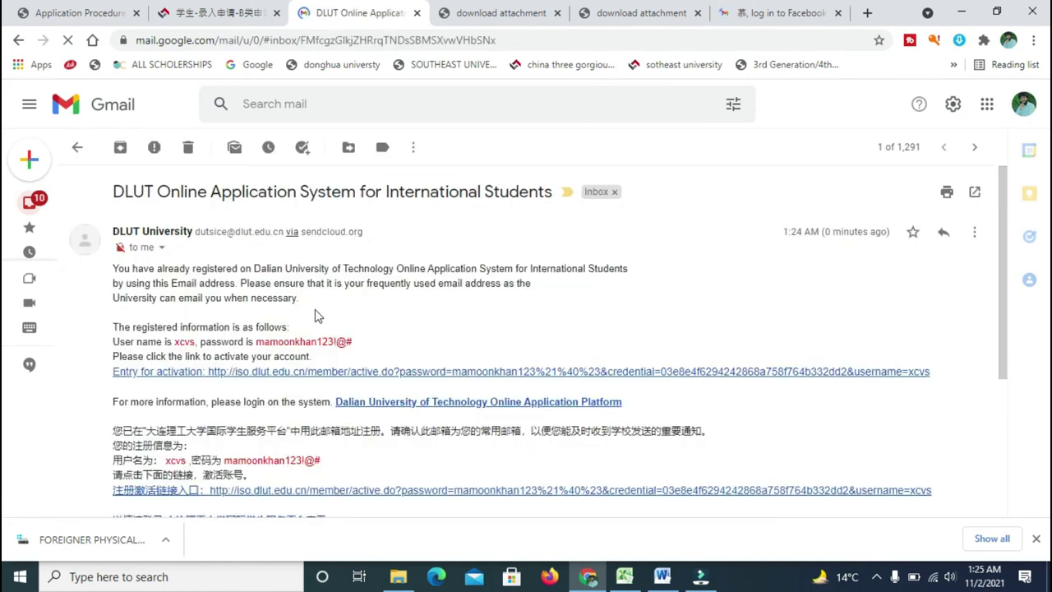
click(306, 377)
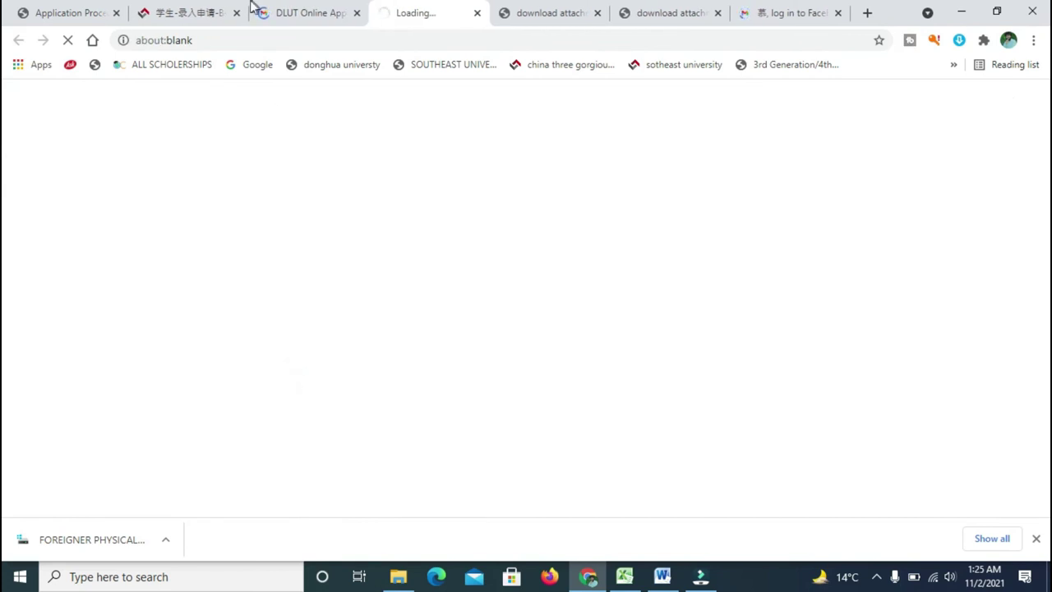
click(295, 8)
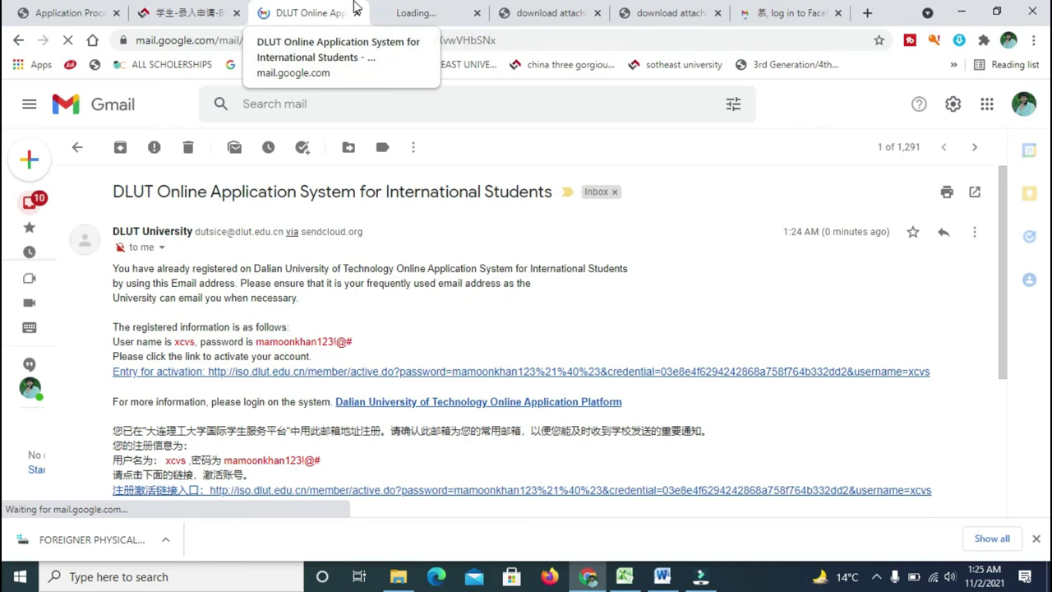
click(403, 10)
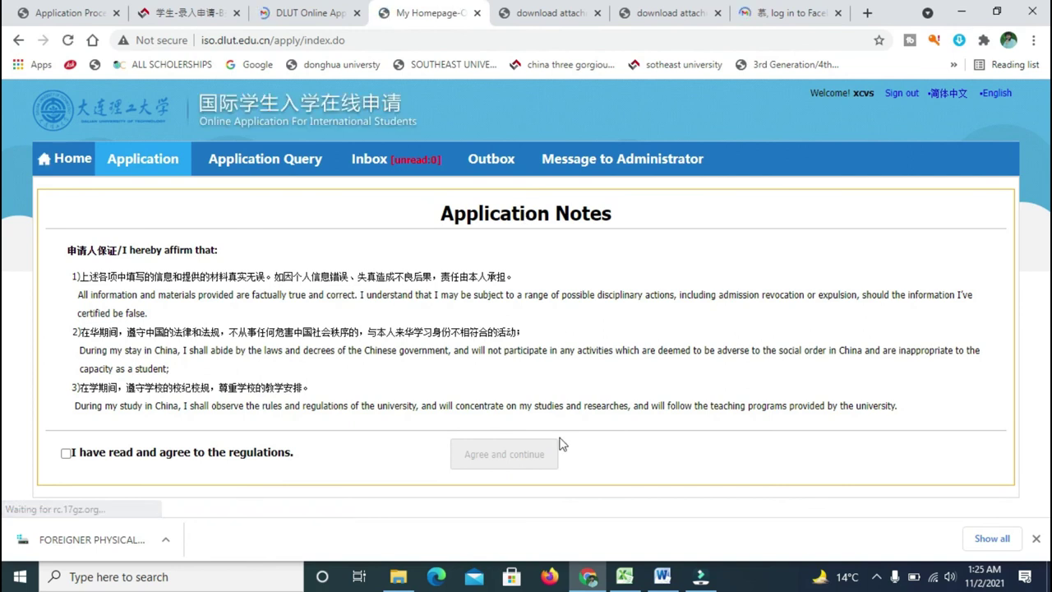
- Agree to the regulations, pick The Chinese government scholarship, then Master Student as applicant type
click(66, 455)
click(482, 450)
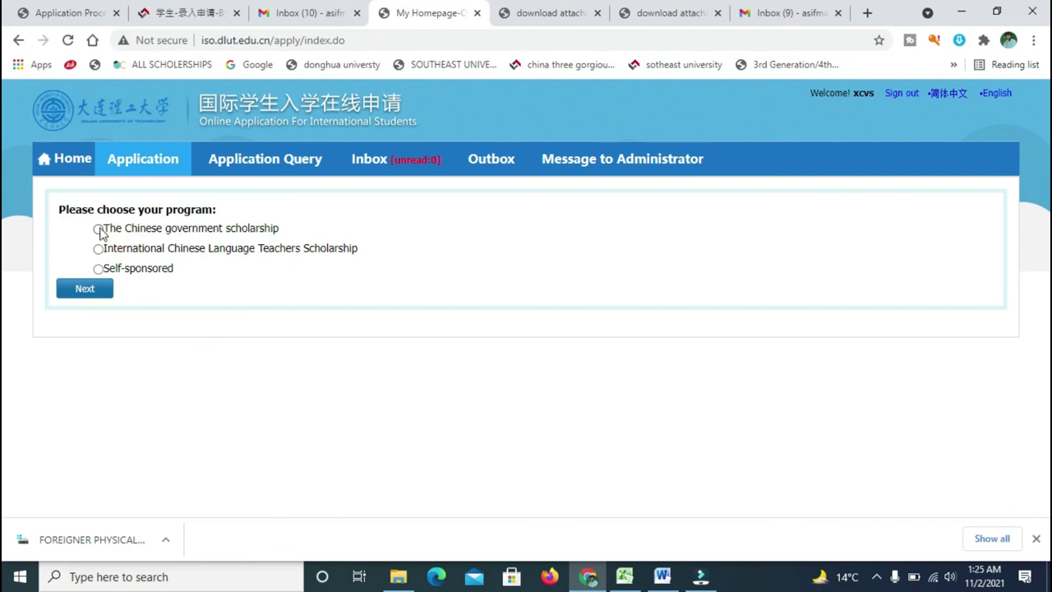
click(98, 230)
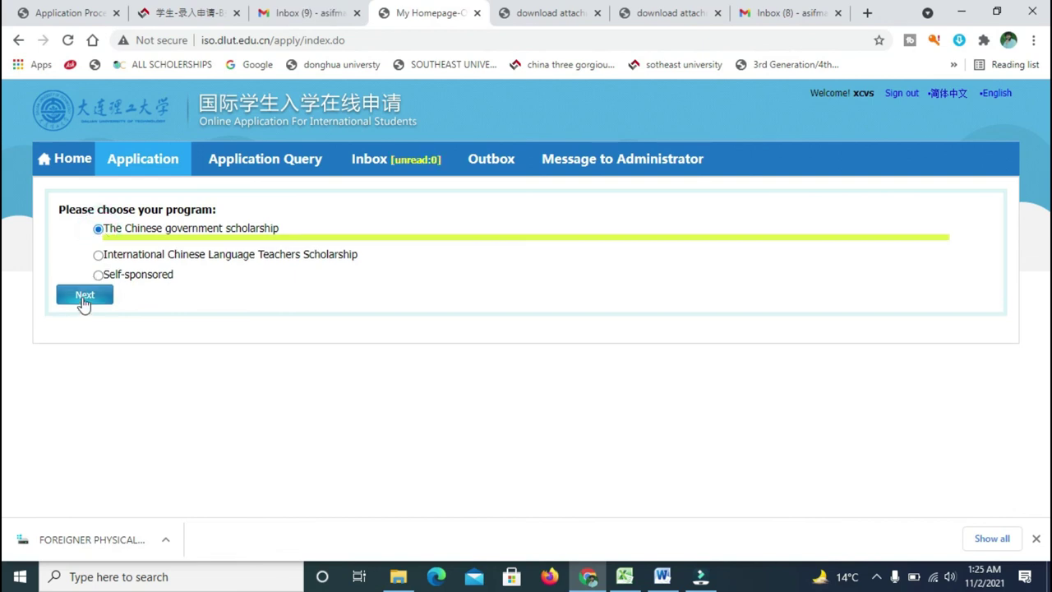
click(84, 296)
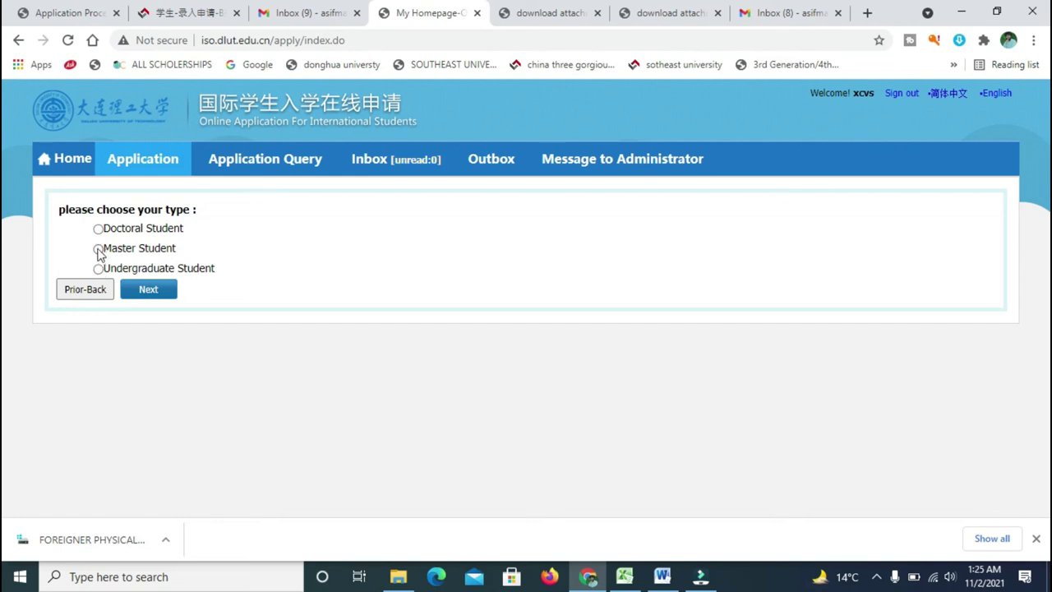
click(99, 250)
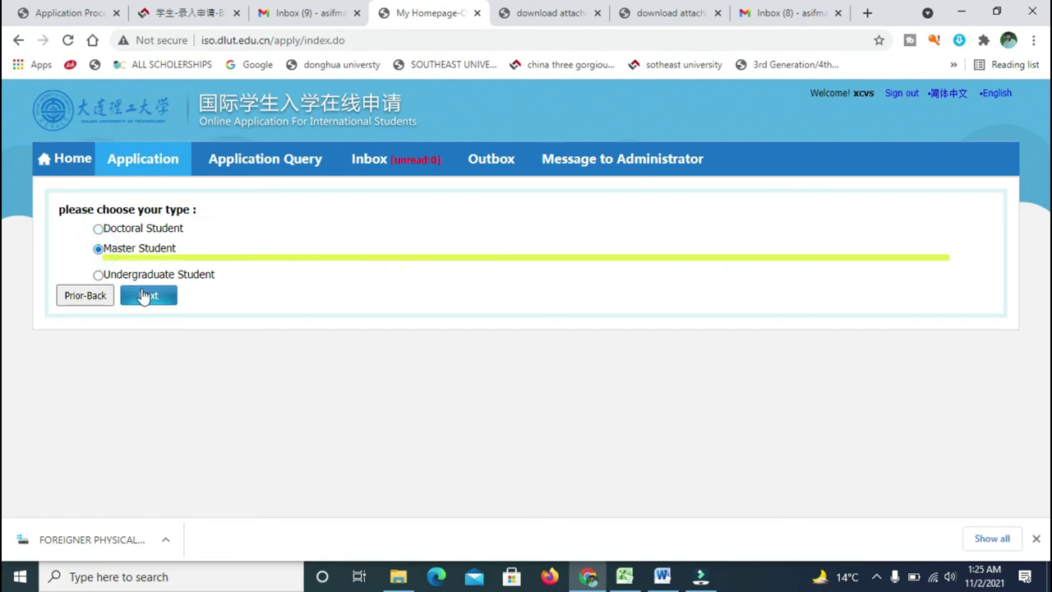
click(145, 296)
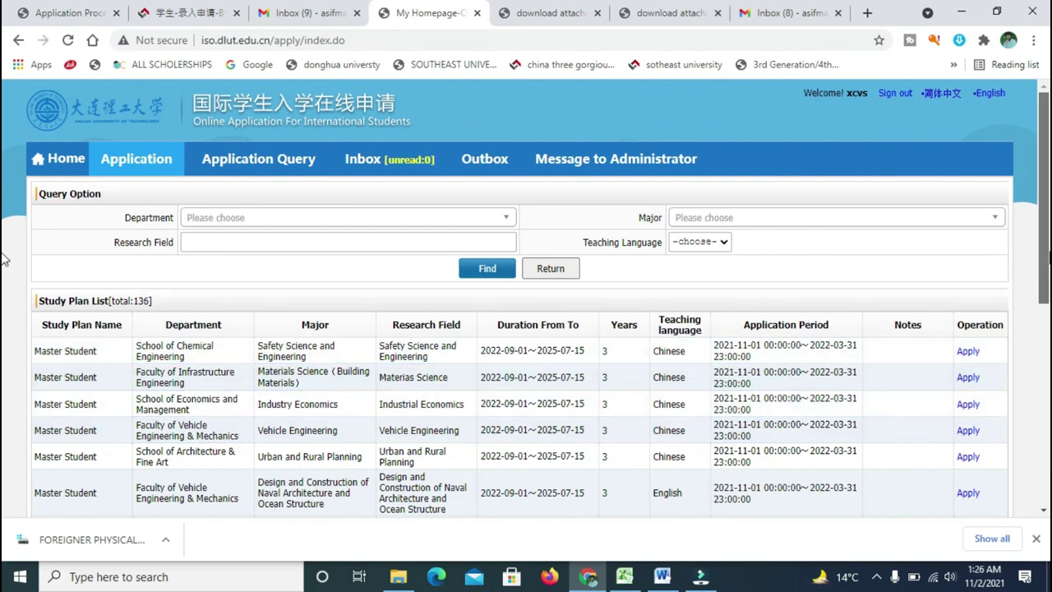
- Filter the study plan list by the Shool of Physics department and run Find
scroll(3, 329, down, 3)
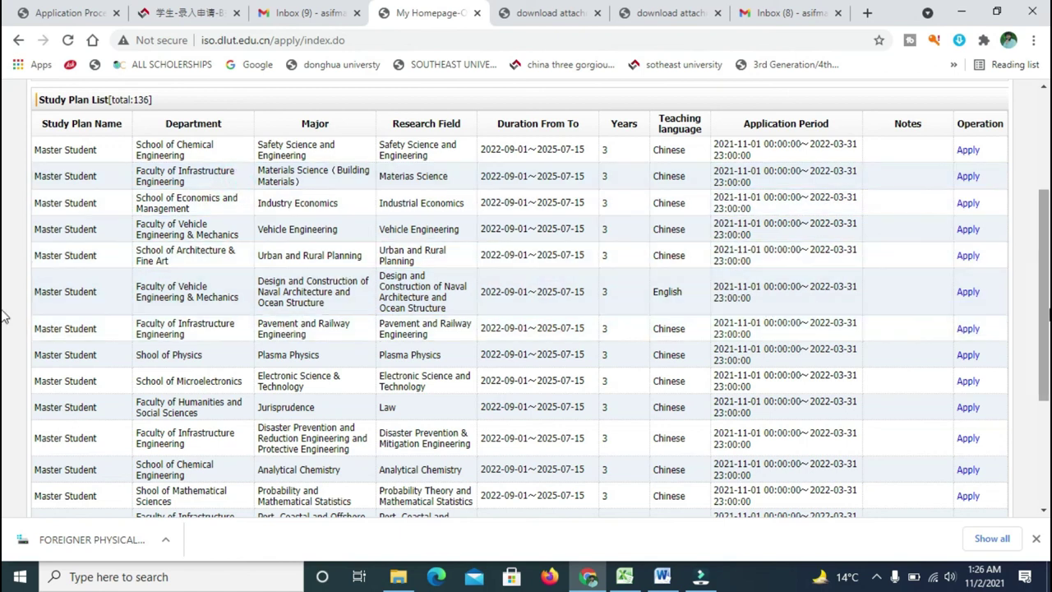
scroll(4, 257, up, 3)
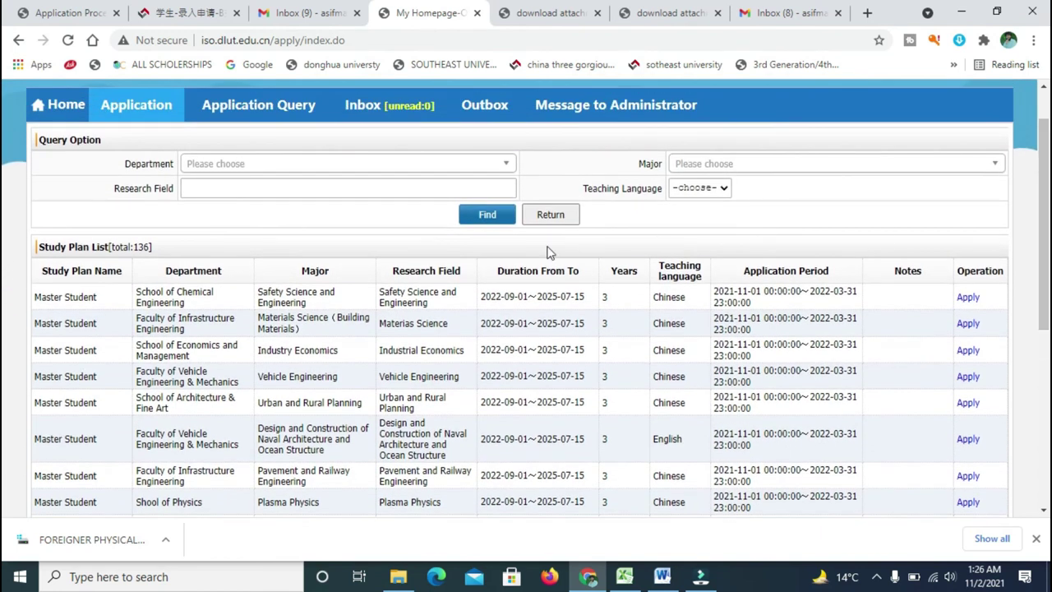
click(266, 167)
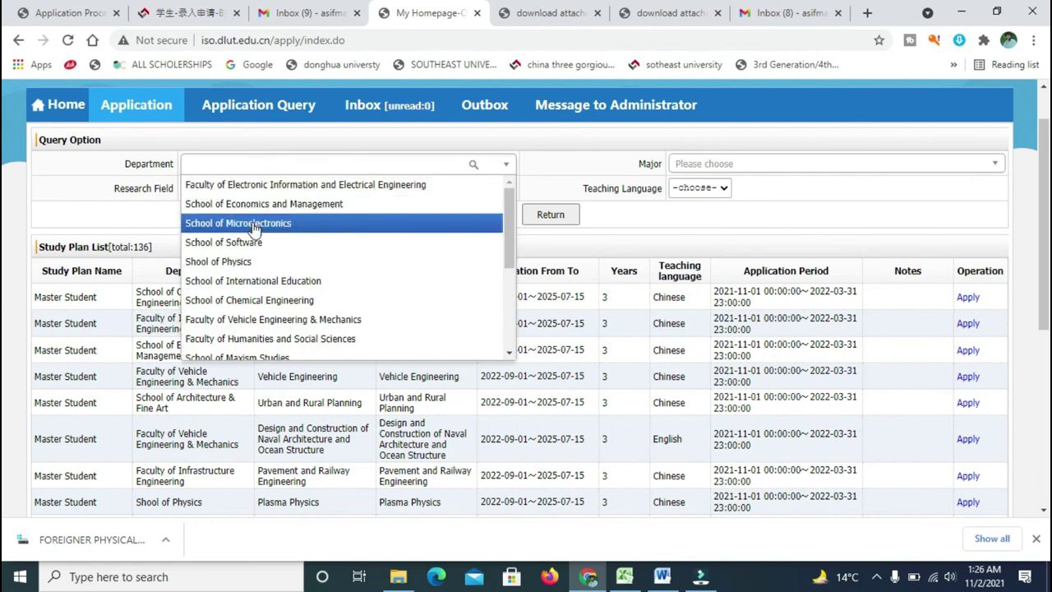
click(253, 263)
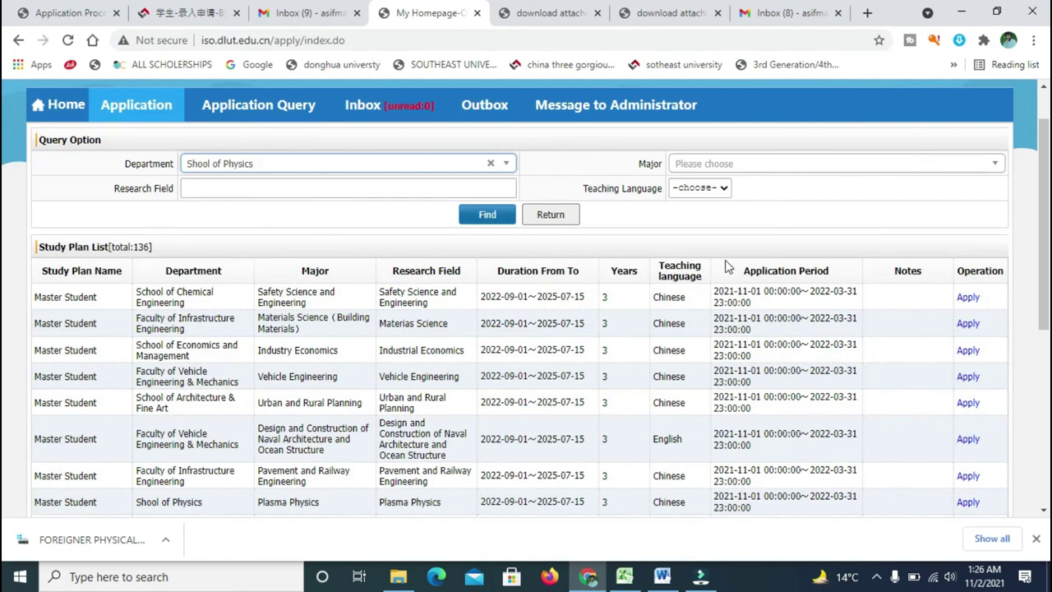
scroll(4, 378, down, 4)
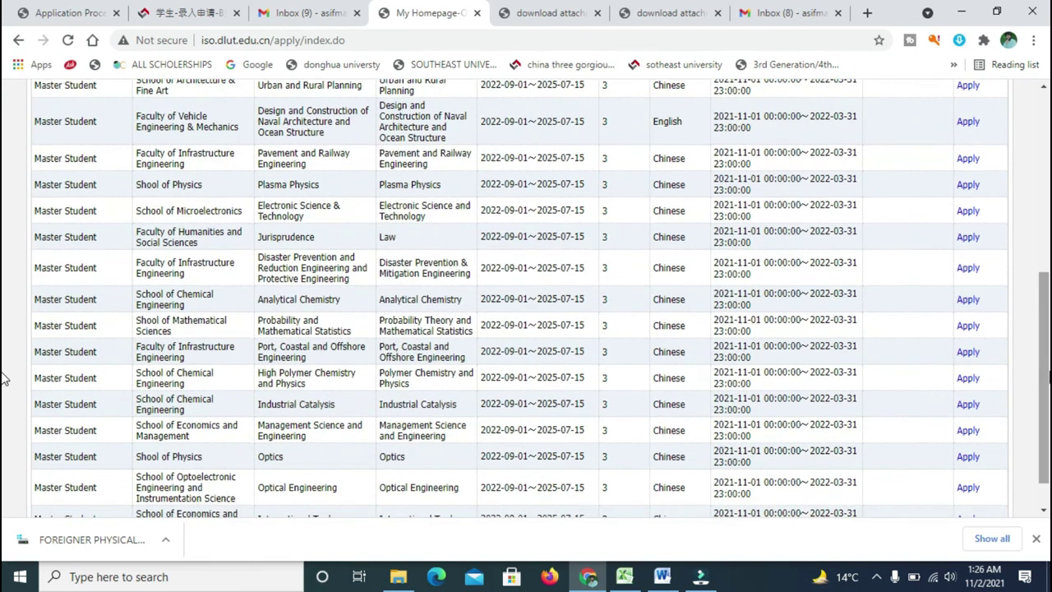
scroll(4, 379, down, 2)
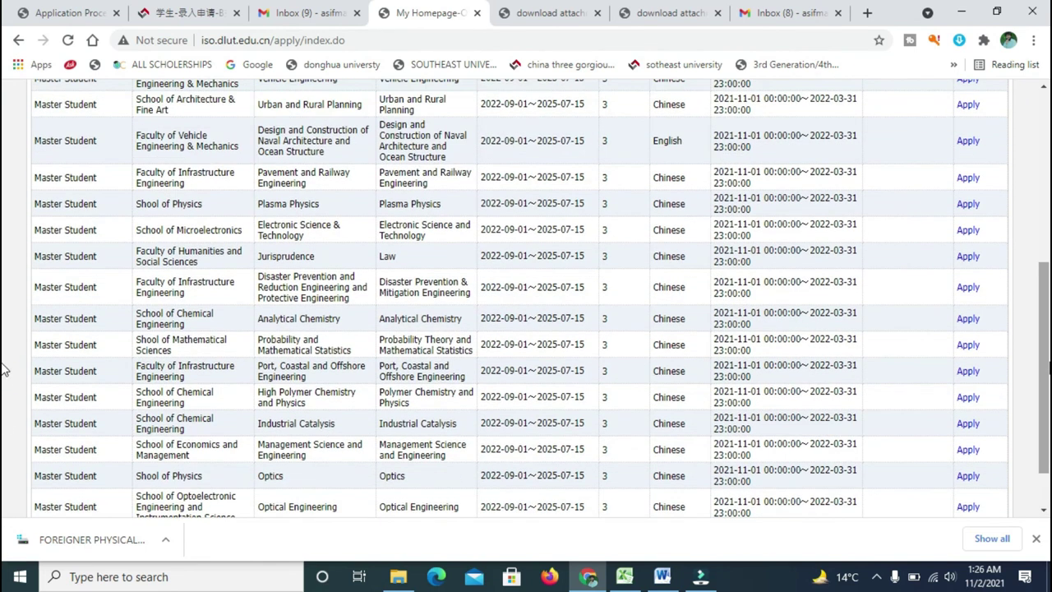
scroll(2, 346, up, 5)
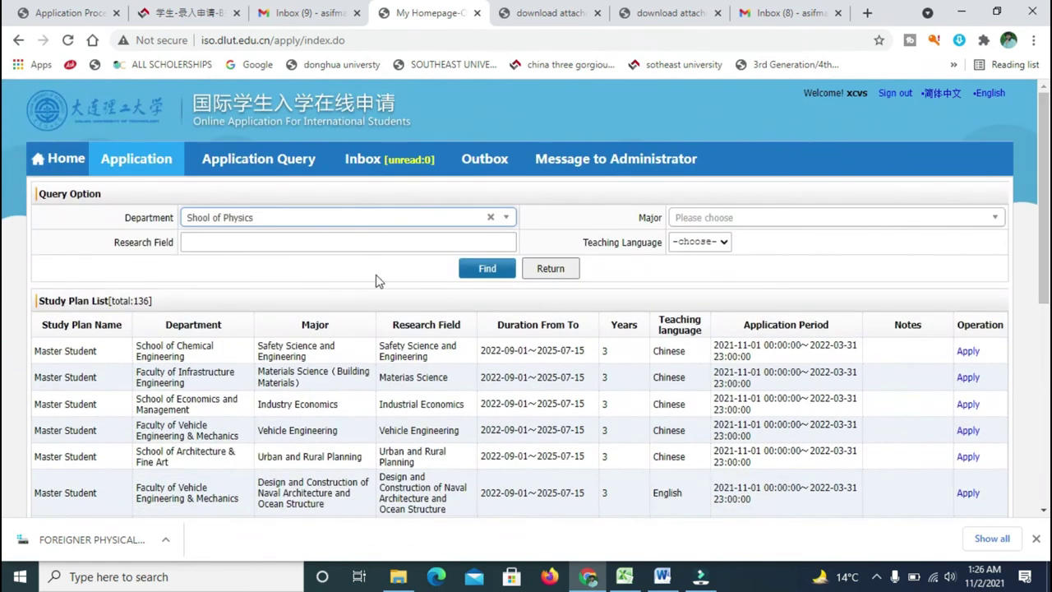
click(492, 271)
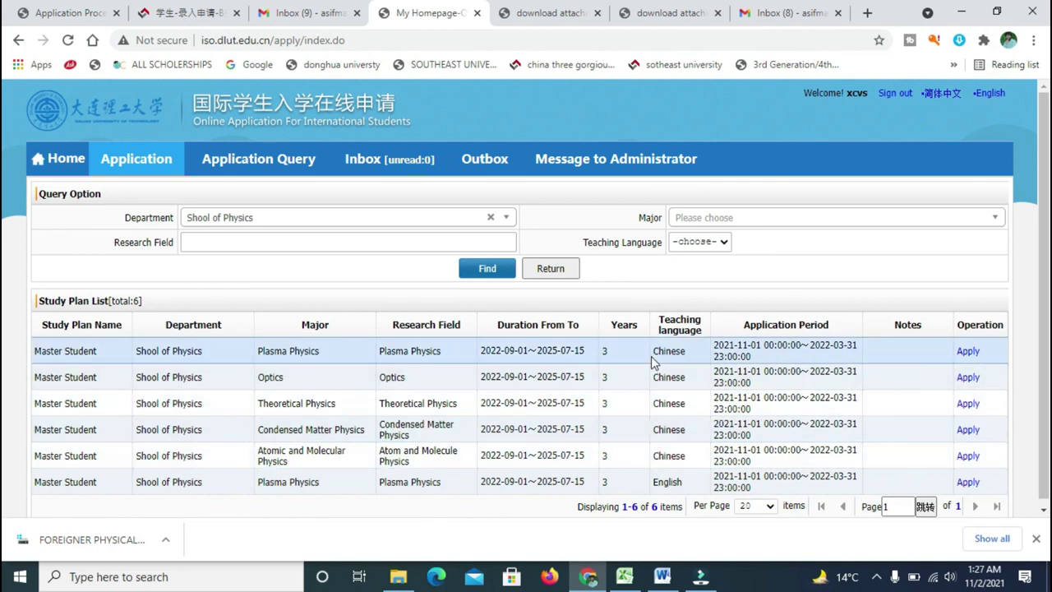
- Filter the study plans by Shool of Mathematical Sciences and search
click(309, 214)
click(185, 214)
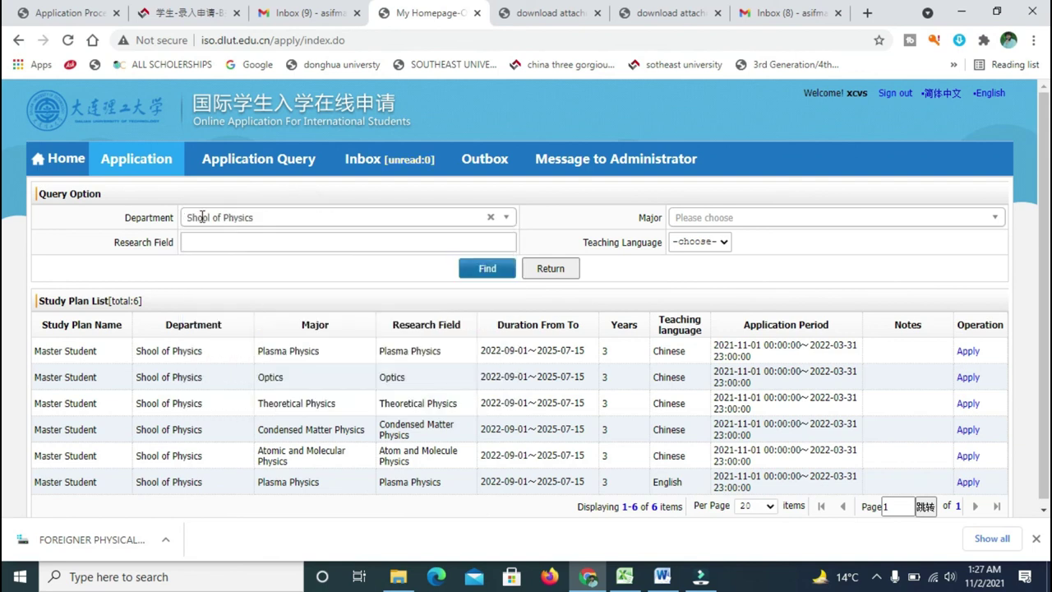
click(261, 218)
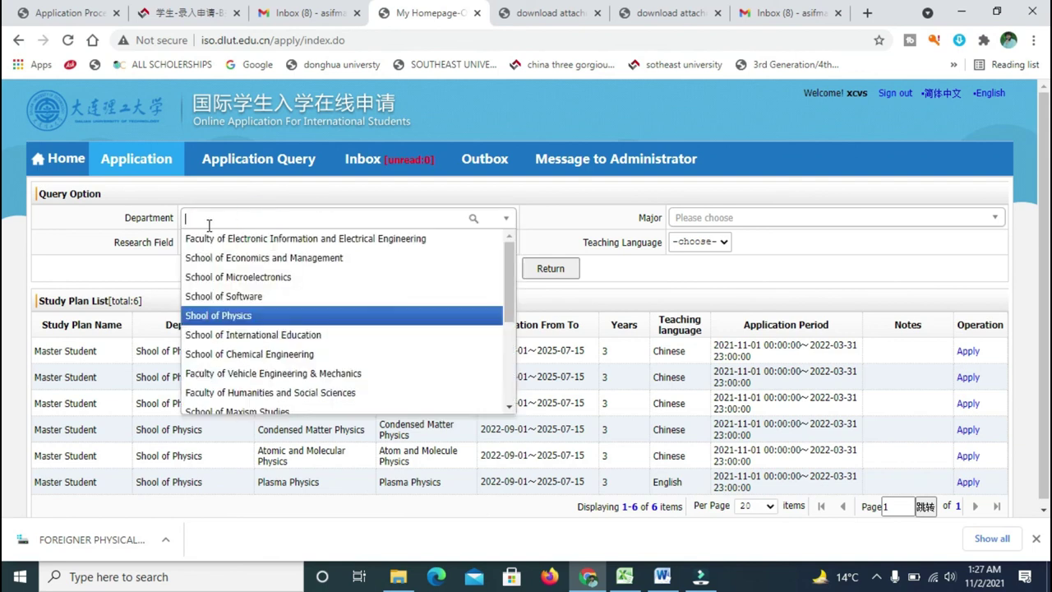
text(ci)
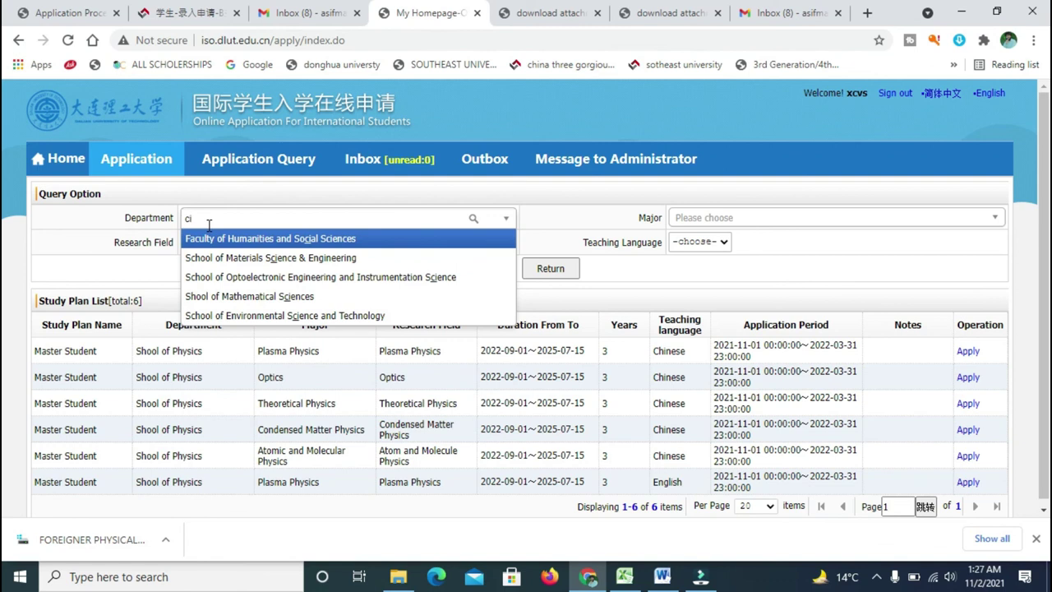
text(v)
key(BackSpace)
click(257, 298)
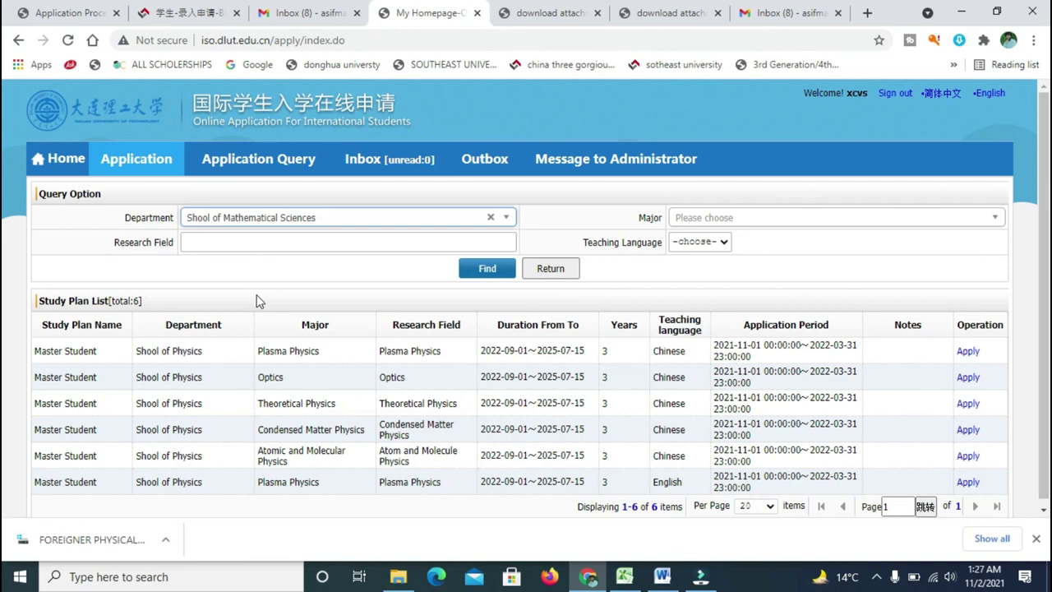
click(488, 269)
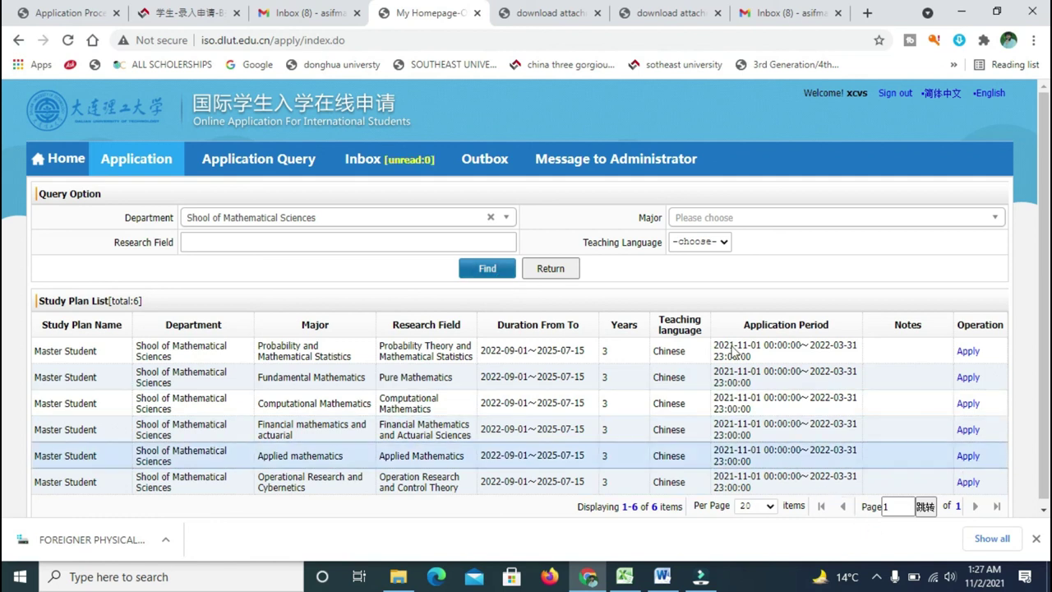
- Switch the department filter to School of Environmental Science and Technology and search again
click(341, 218)
click(178, 206)
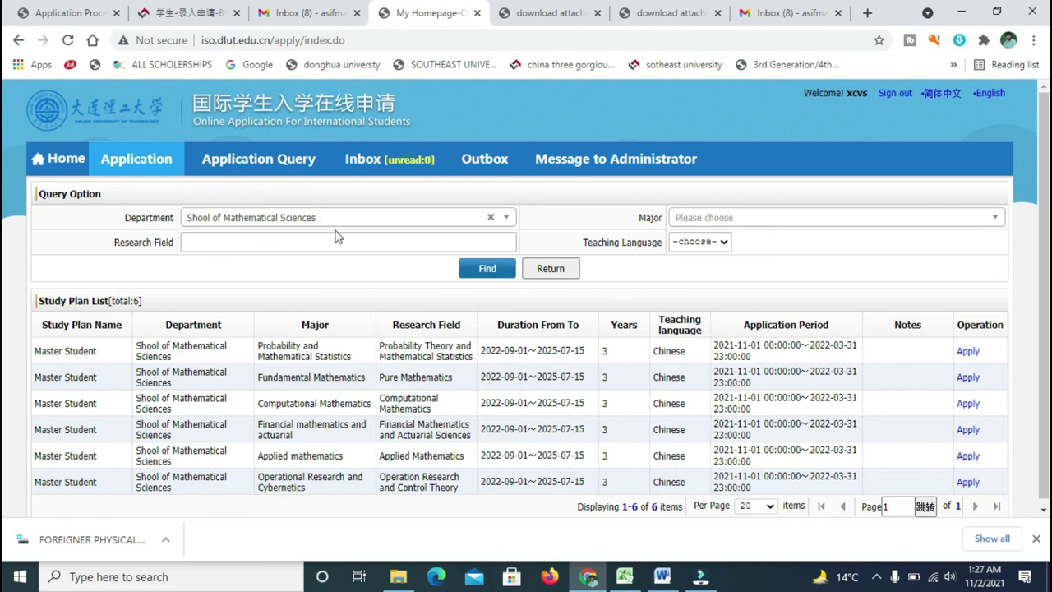
click(507, 219)
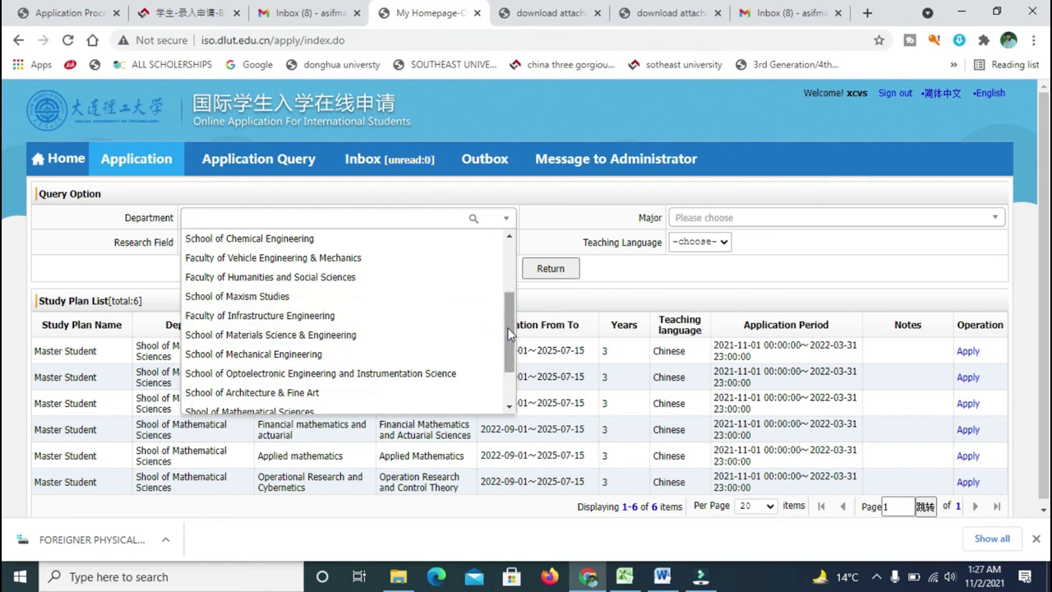
drag(509, 333, 510, 401)
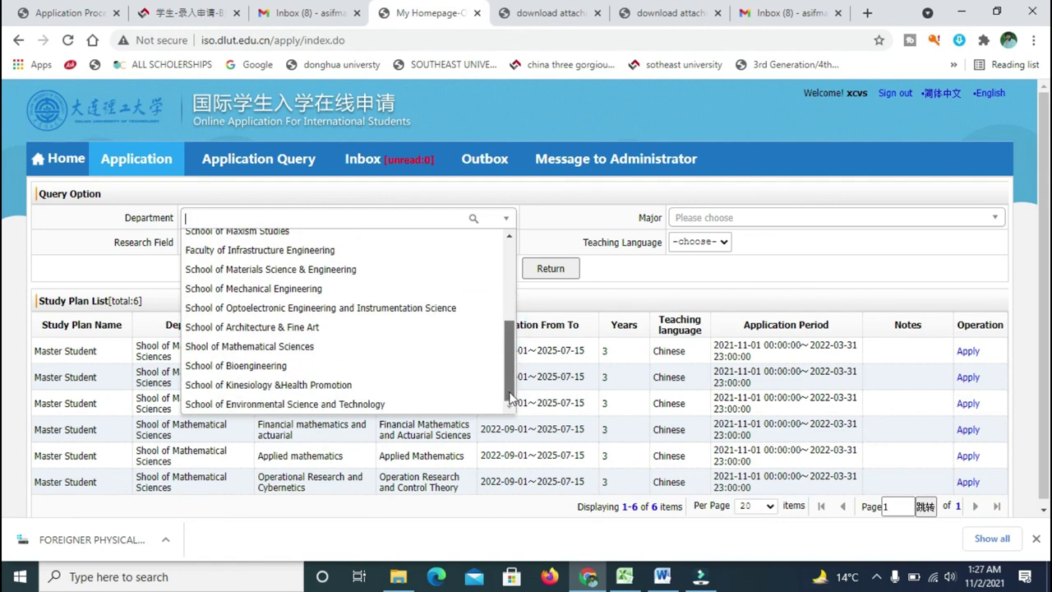
click(345, 403)
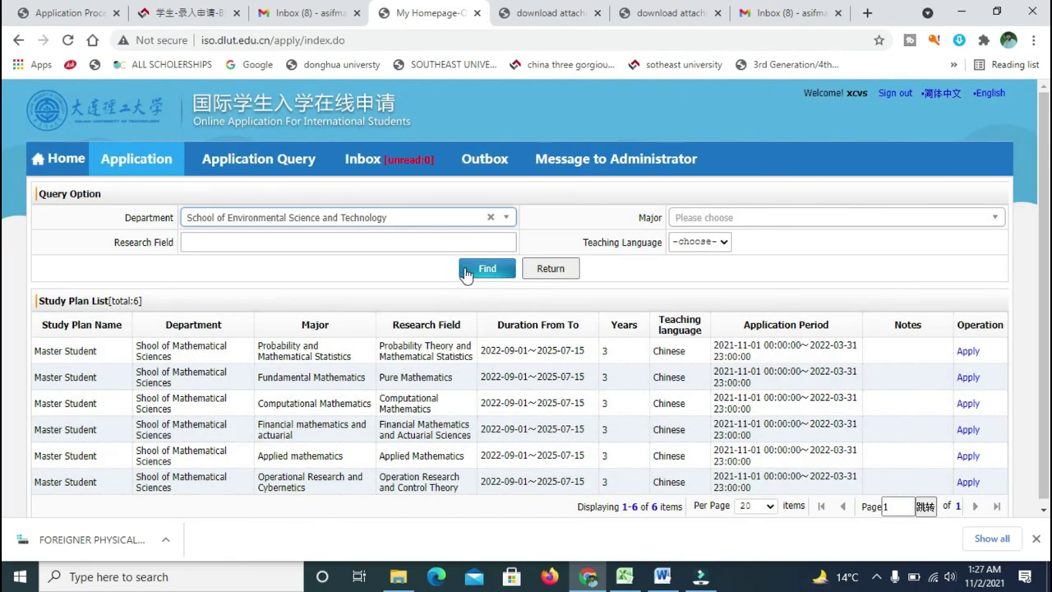
click(465, 272)
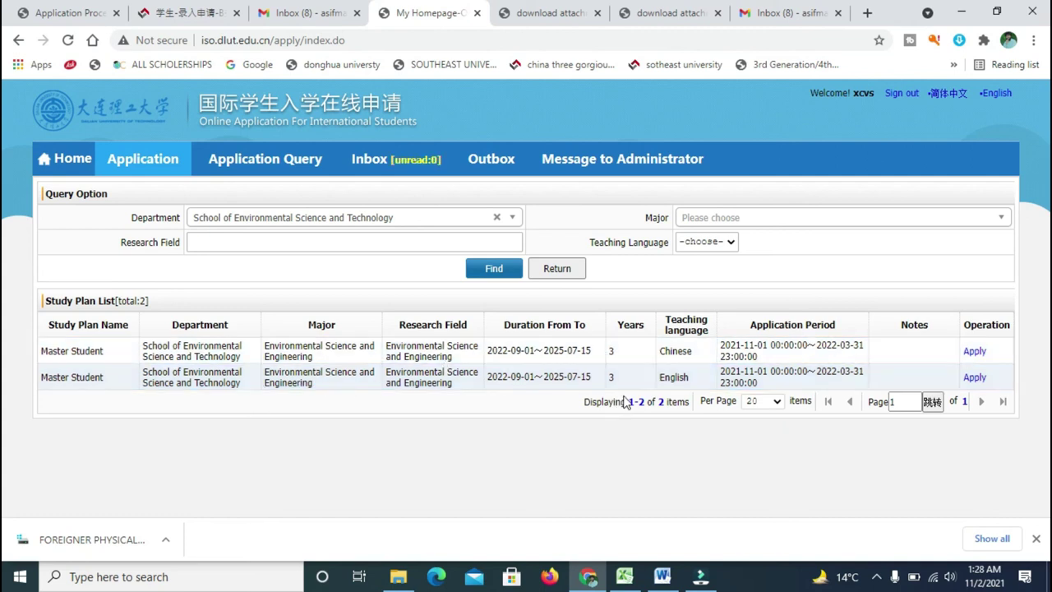
- Apply to the English-taught Environmental Science and Engineering plan and look over the resulting form
click(977, 378)
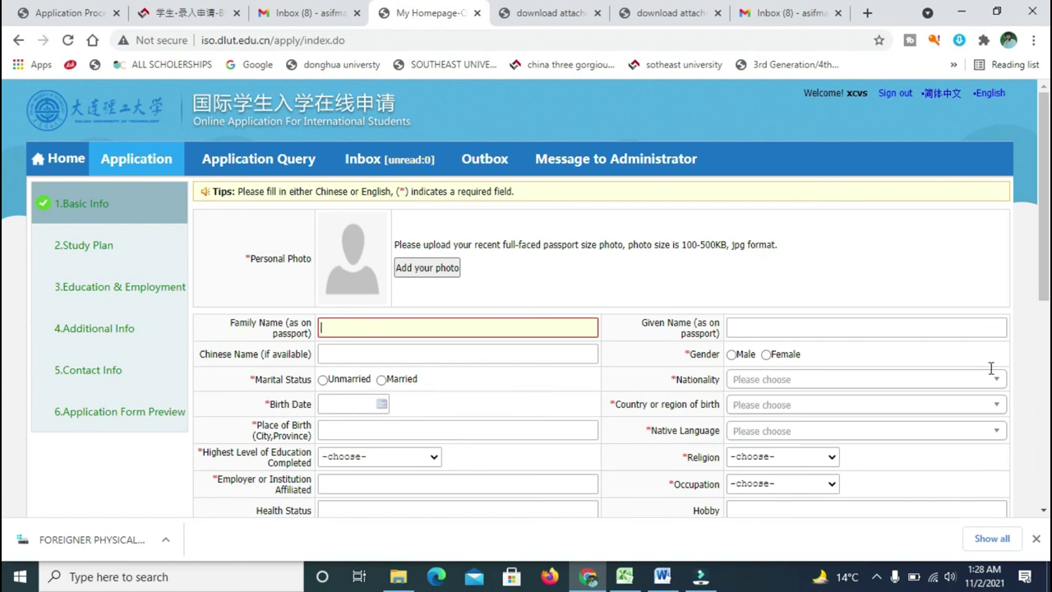
scroll(5, 348, down, 4)
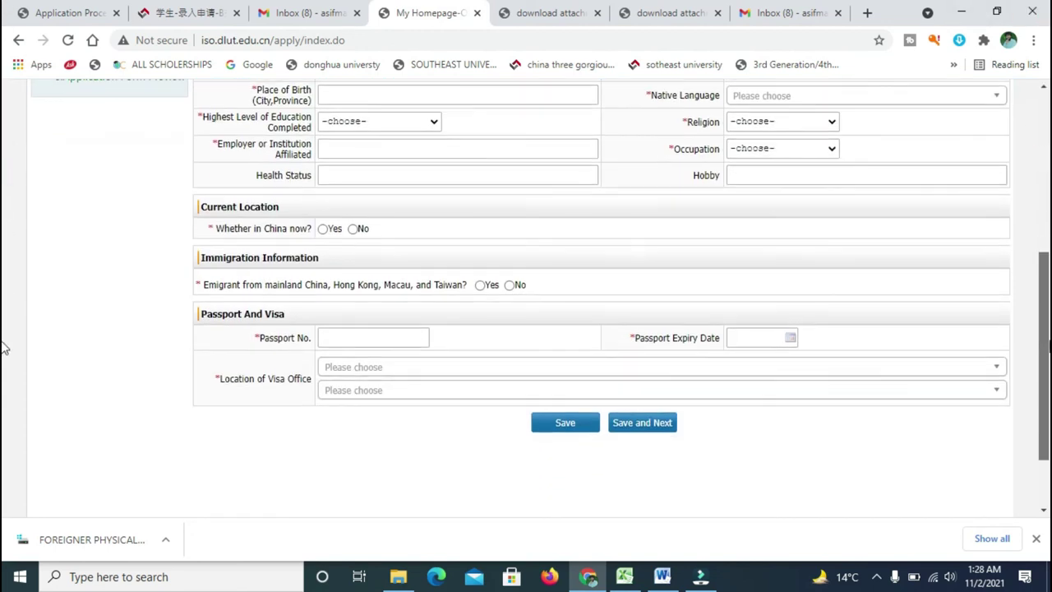
scroll(4, 347, down, 1)
scroll(4, 380, up, 3)
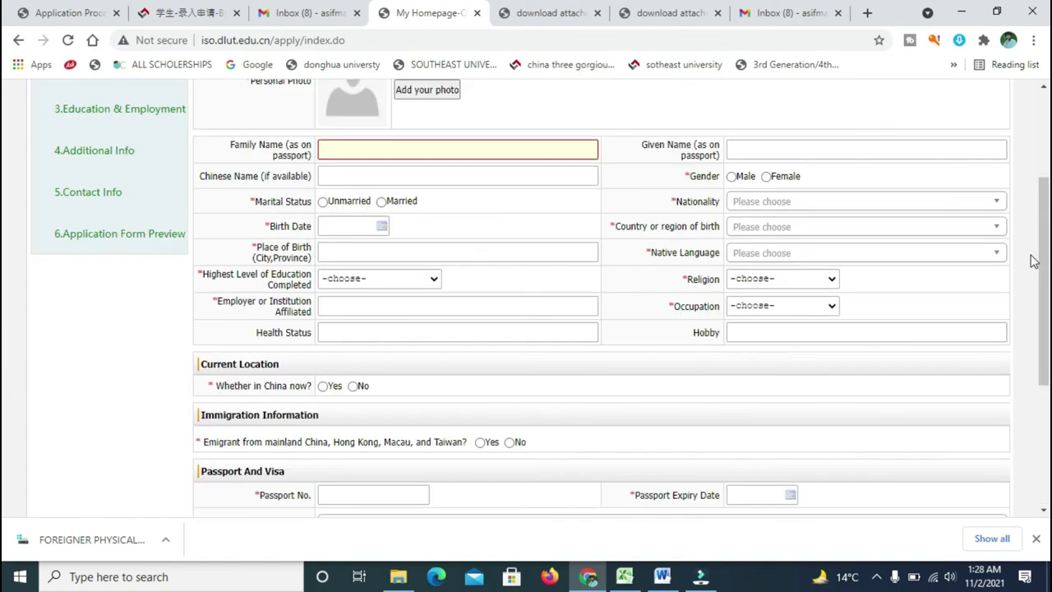
scroll(4, 321, up, 2)
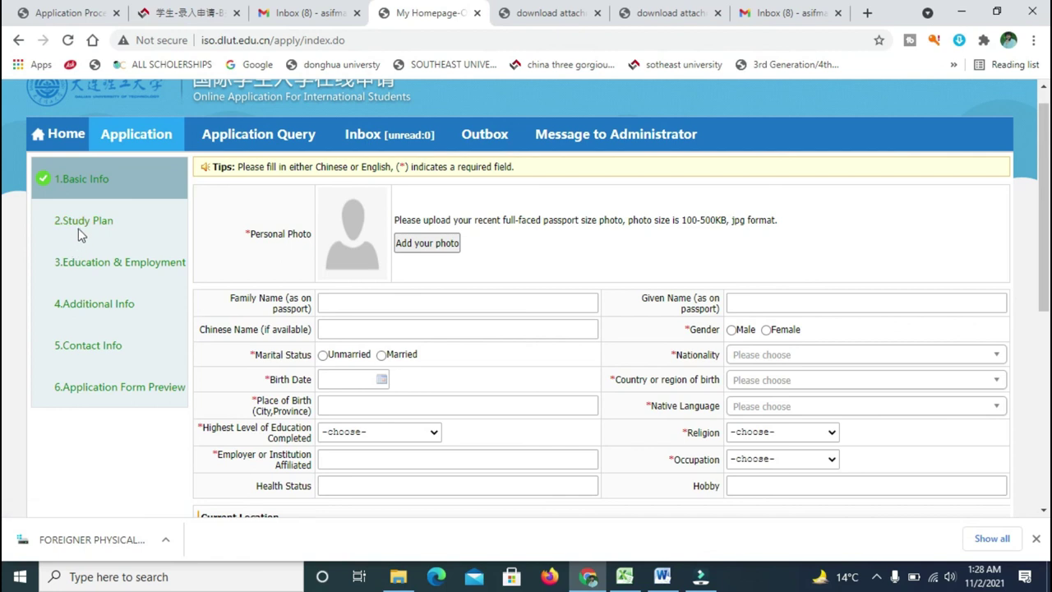
- Review the Study Plan step, then scroll through the still-blank Basic Info form
click(83, 224)
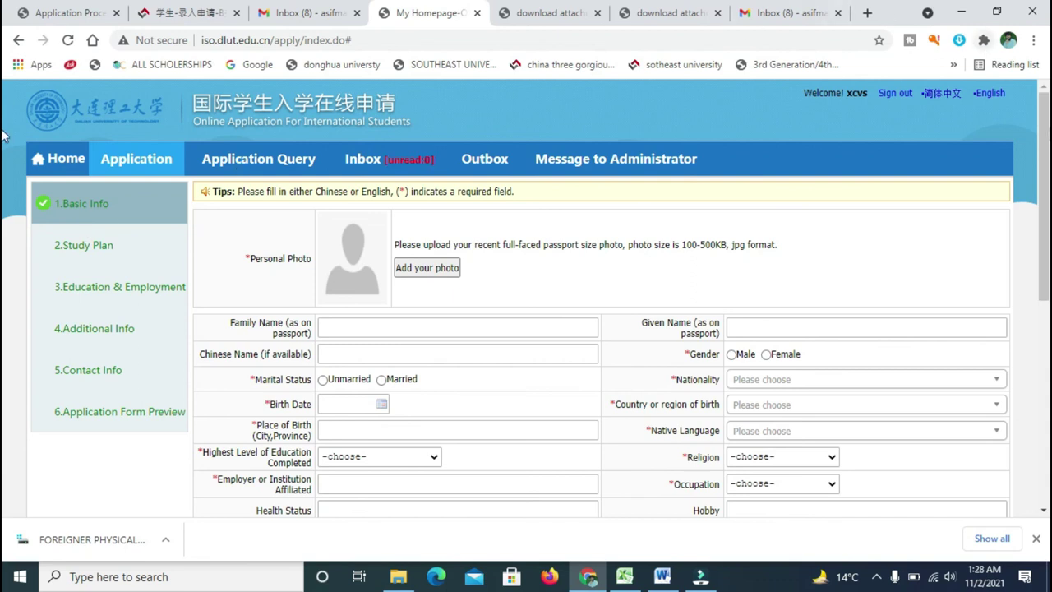
scroll(2, 205, down, 2)
scroll(3, 222, down, 5)
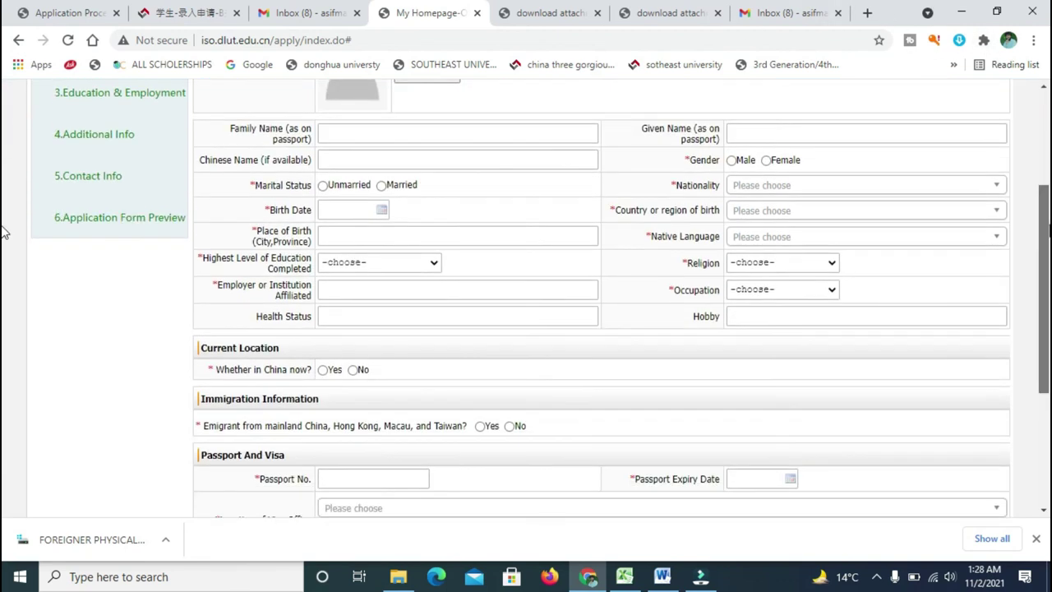
scroll(2, 111, up, 5)
scroll(3, 111, up, 2)
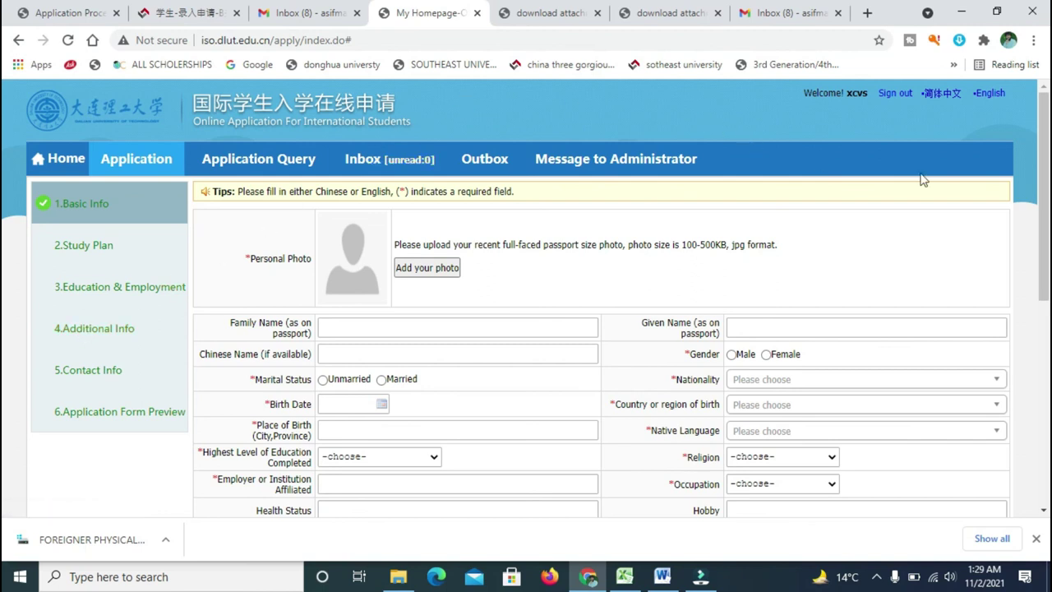
scroll(4, 247, down, 1)
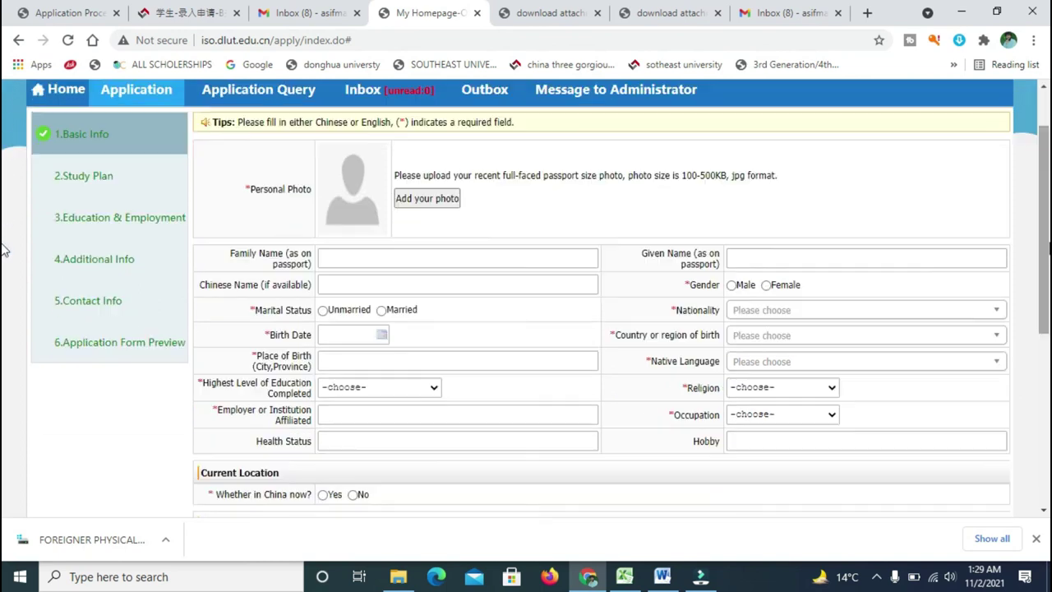
scroll(4, 247, down, 5)
scroll(4, 460, up, 6)
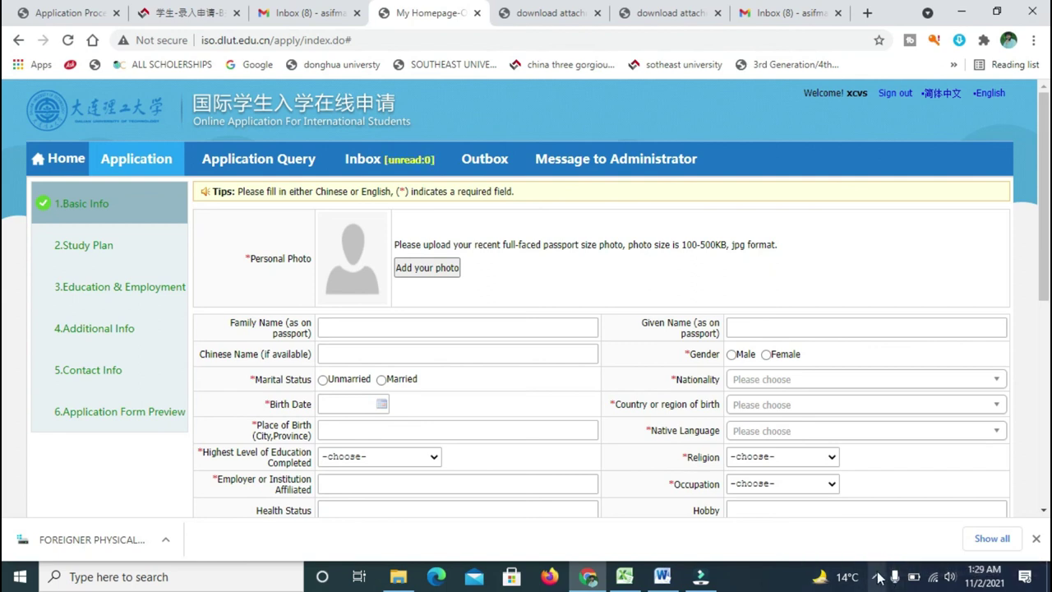
click(878, 577)
click(878, 540)
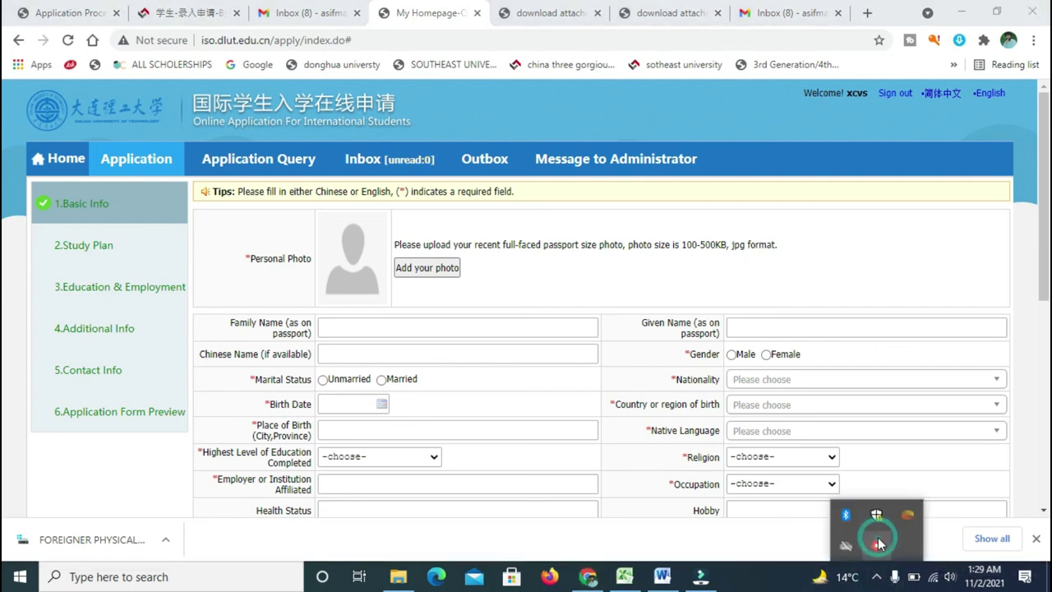